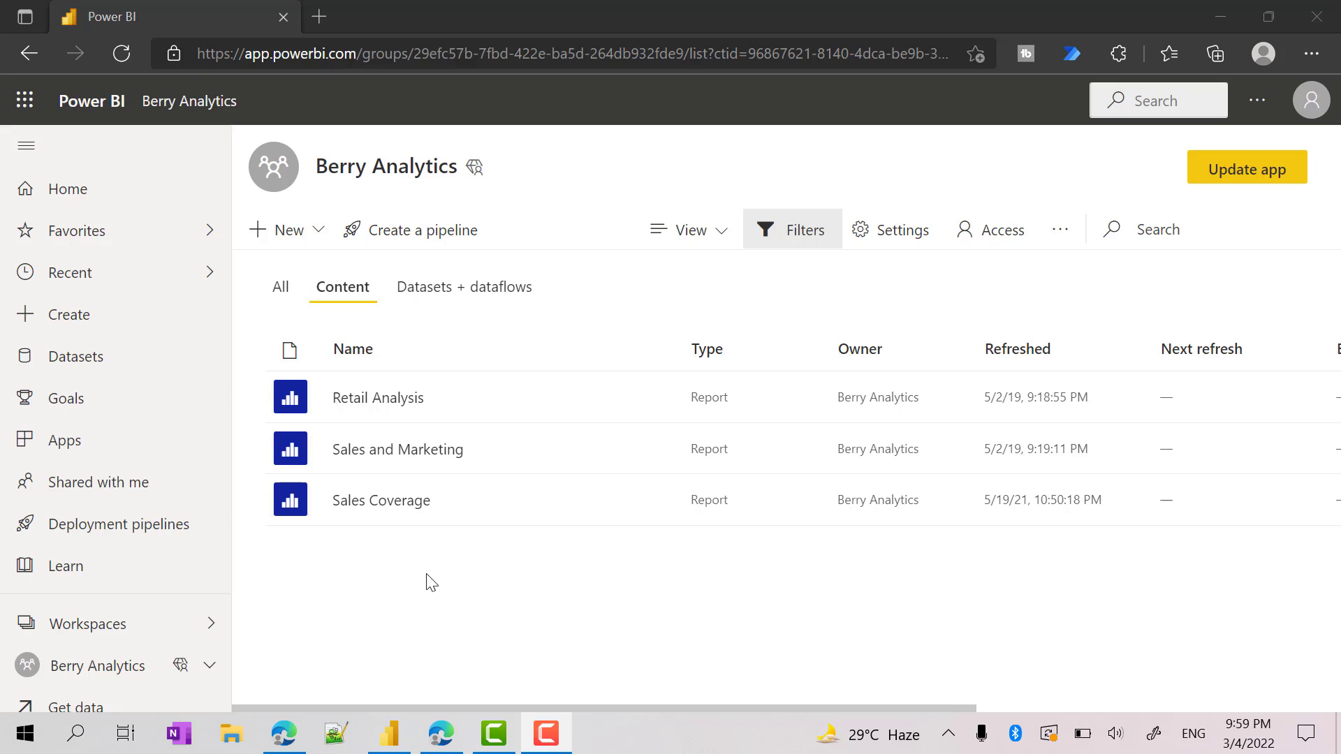
Step: Create a new dashboard named "Landing Page" in the Berry Analytics workspace
left_click(300, 234)
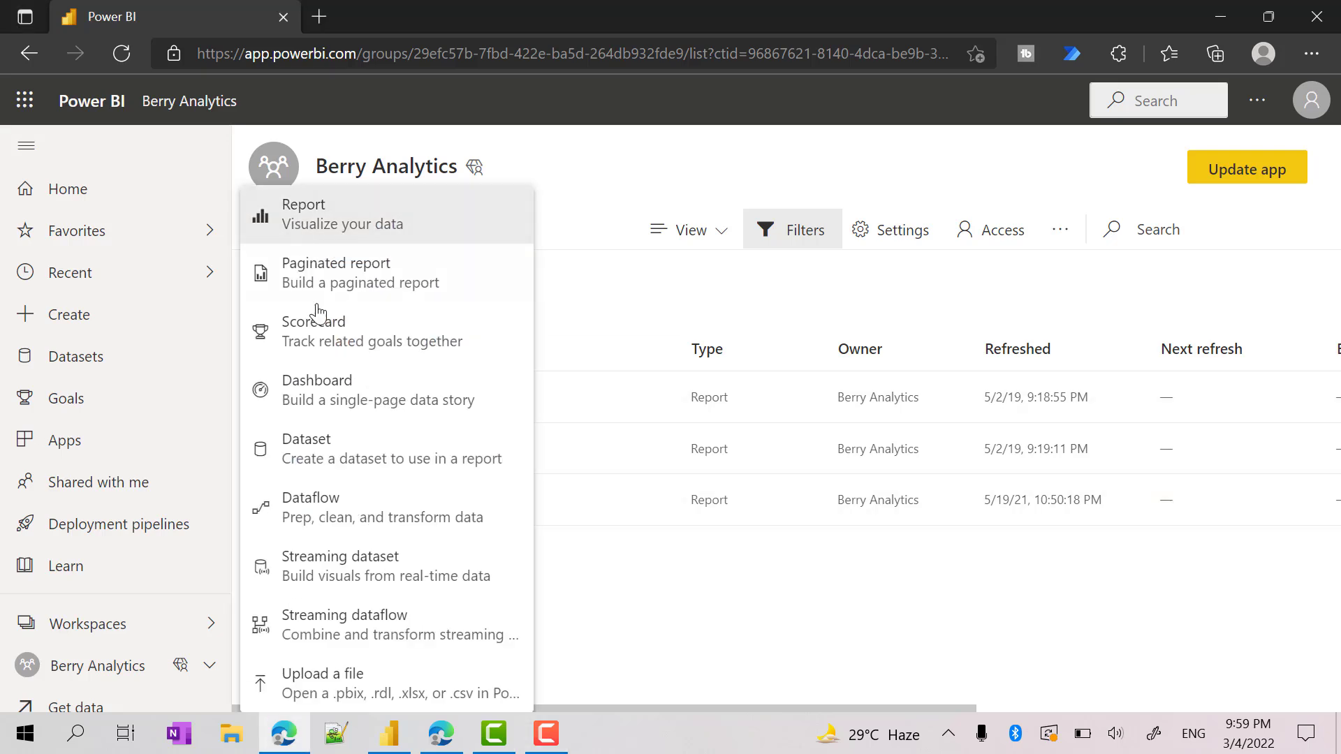
left_click(348, 391)
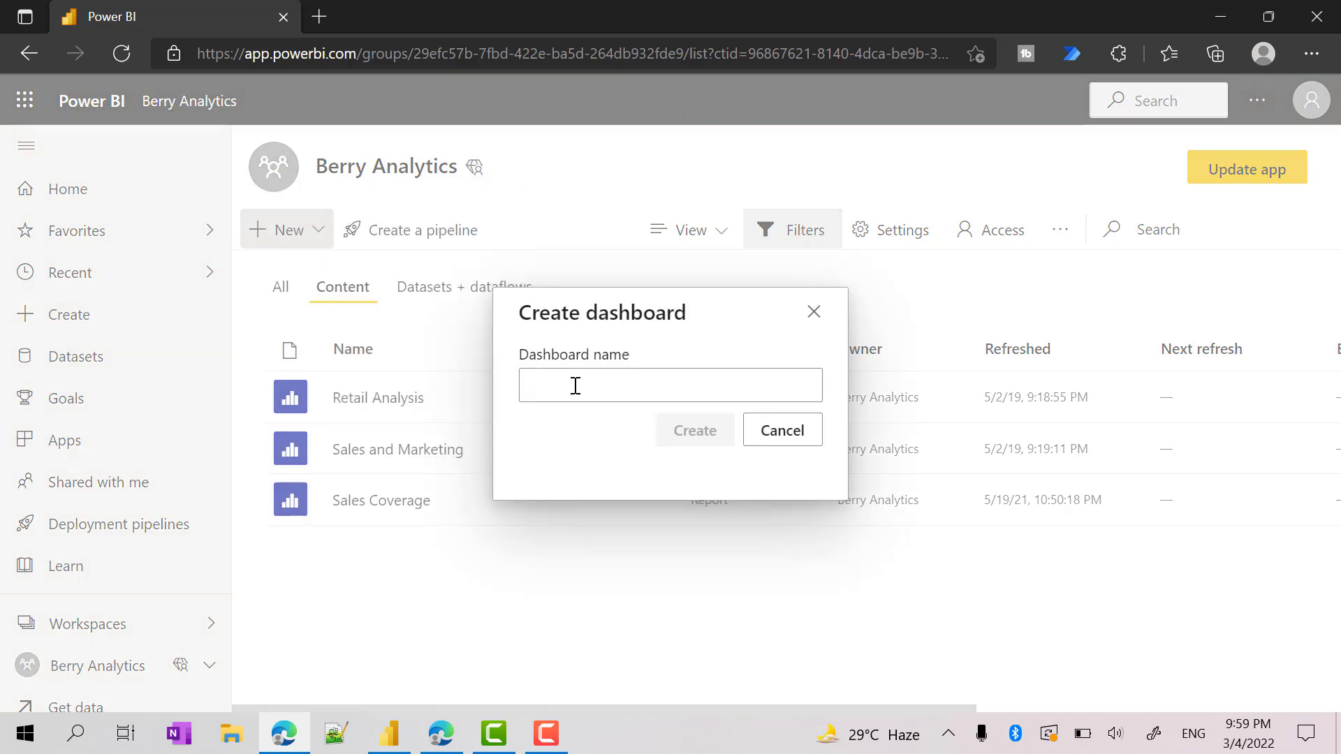
type("Land")
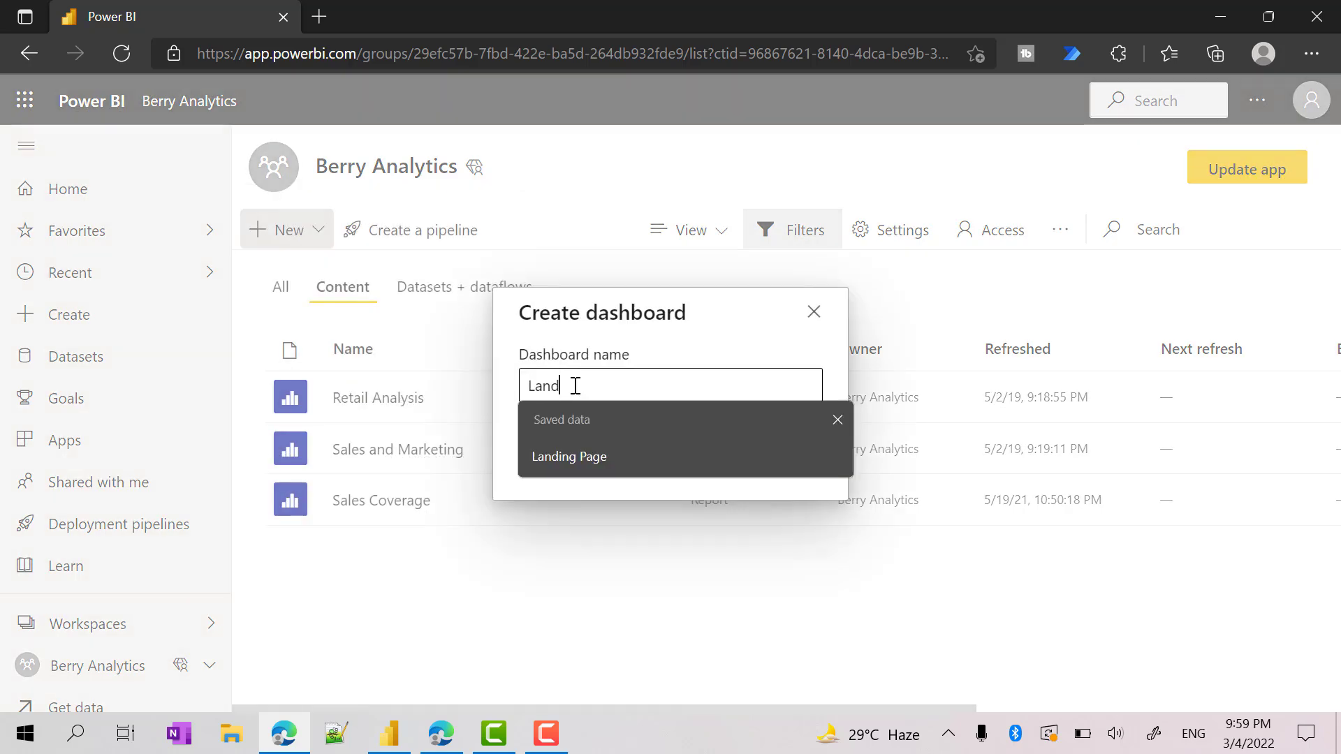
type("ing Page")
key("Return")
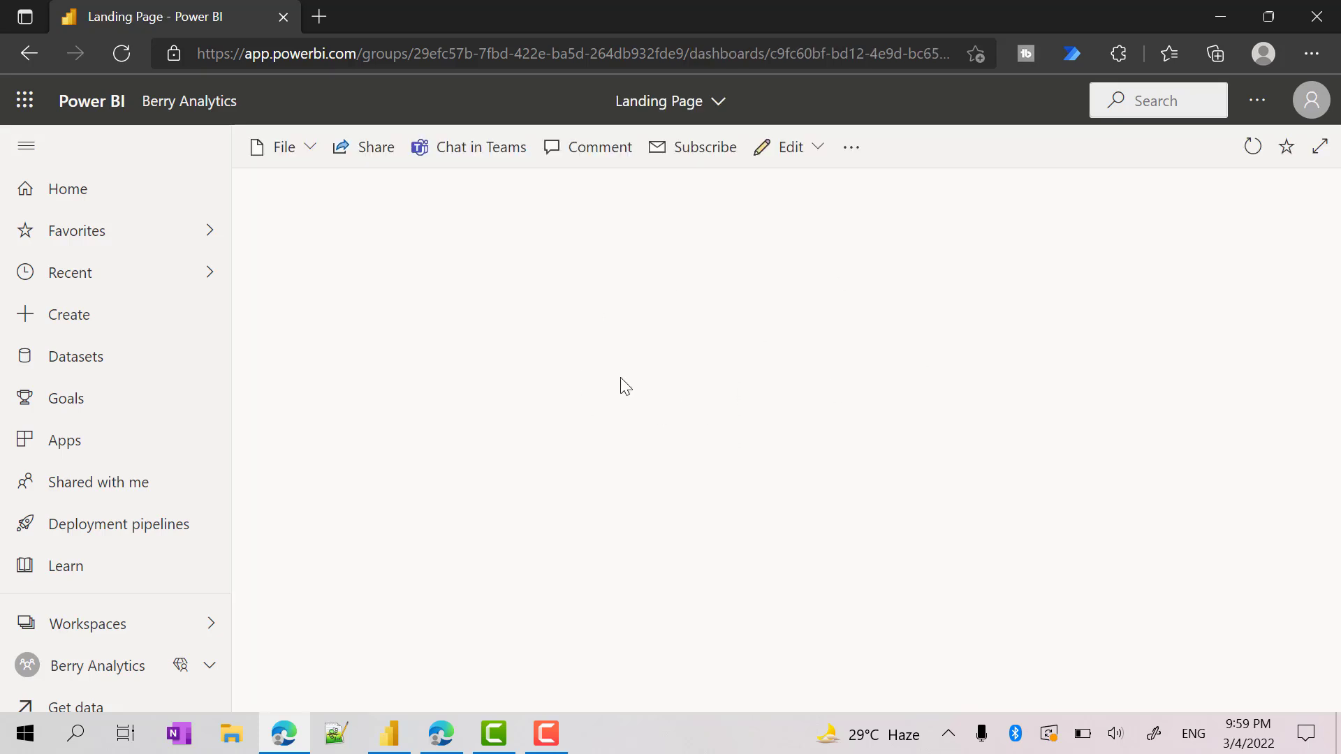
Step: Start a text box tile on the dashboard containing "Retail Analysis" and, on a second line, "Click here to go to the report"
left_click(816, 143)
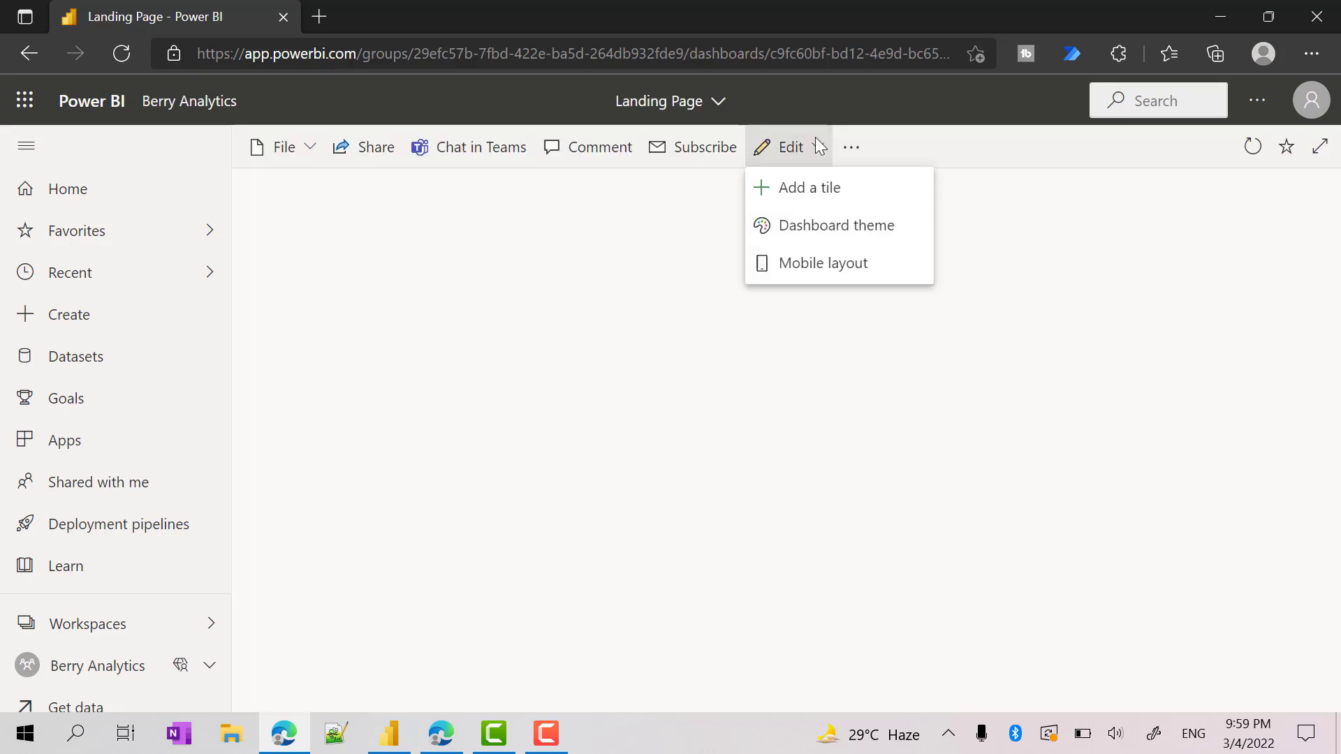
left_click(813, 188)
left_click(1246, 366)
left_click(1092, 643)
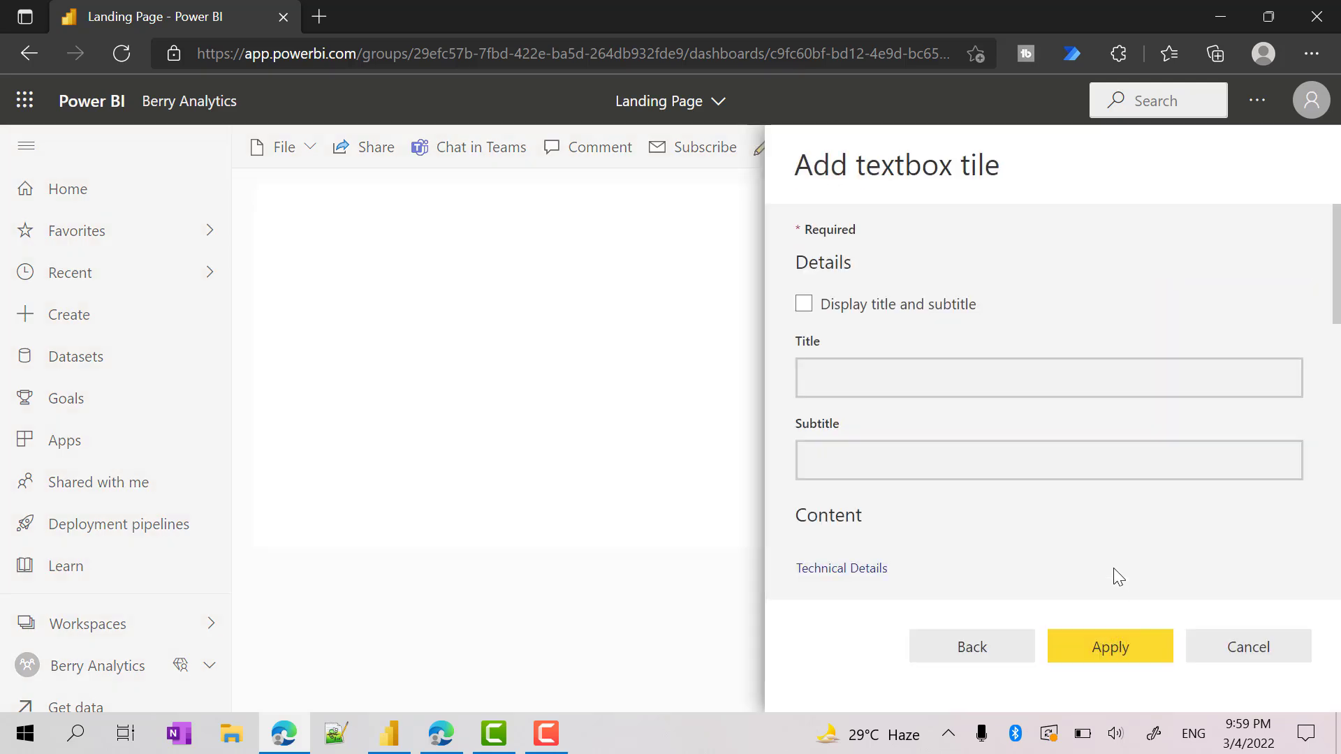
scroll(974, 461, "down", 2)
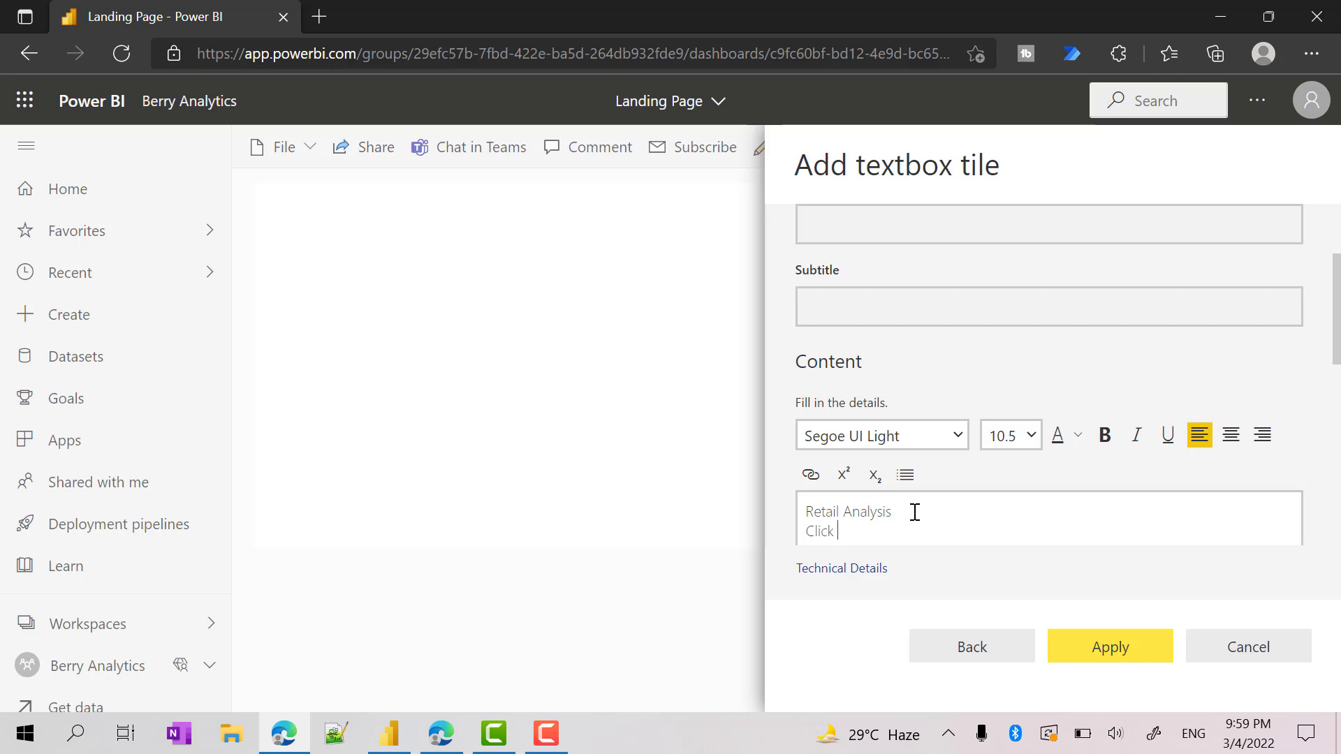
type("go to the report")
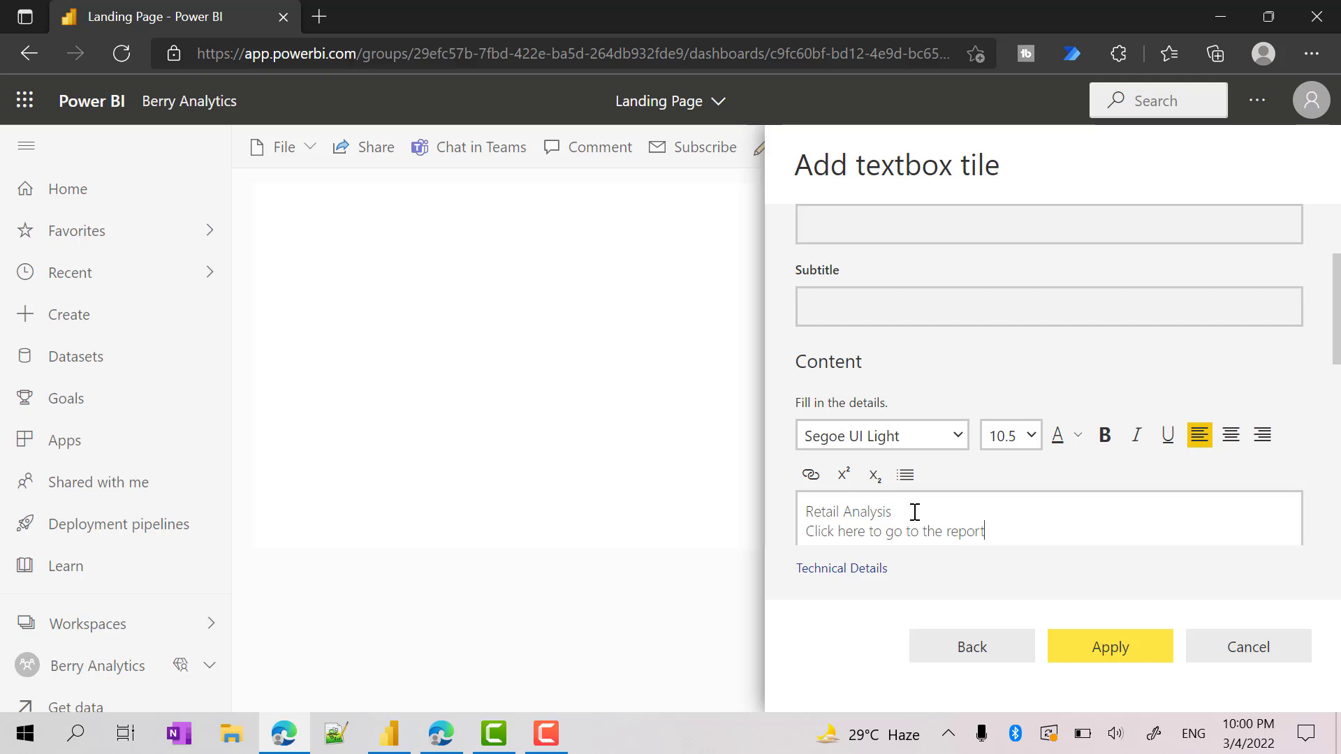
Step: Set the tile's "Retail Analysis" line to font size 24 and the line below it to size 12
triple_click(875, 511)
left_click(1010, 436)
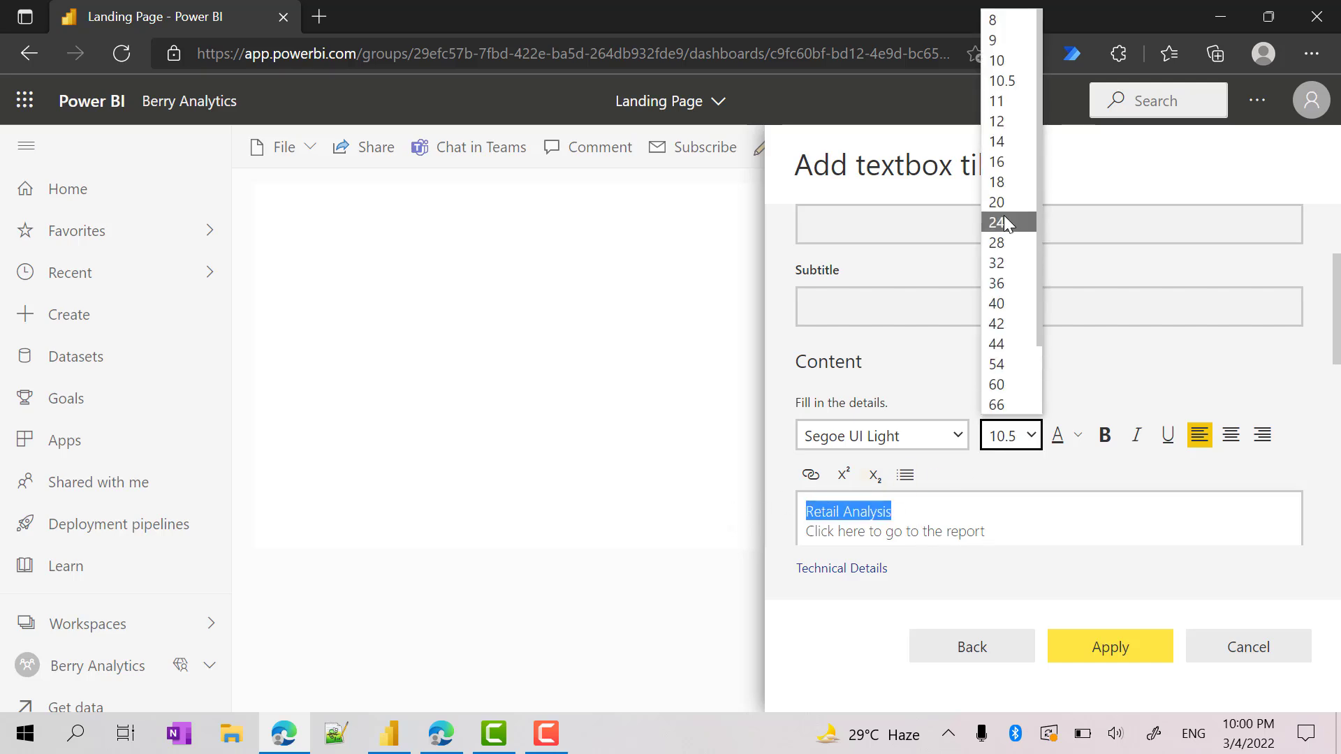
left_click(1003, 221)
scroll(1017, 496, "down", 2)
left_click_drag(1023, 484, 643, 461)
left_click(1031, 333)
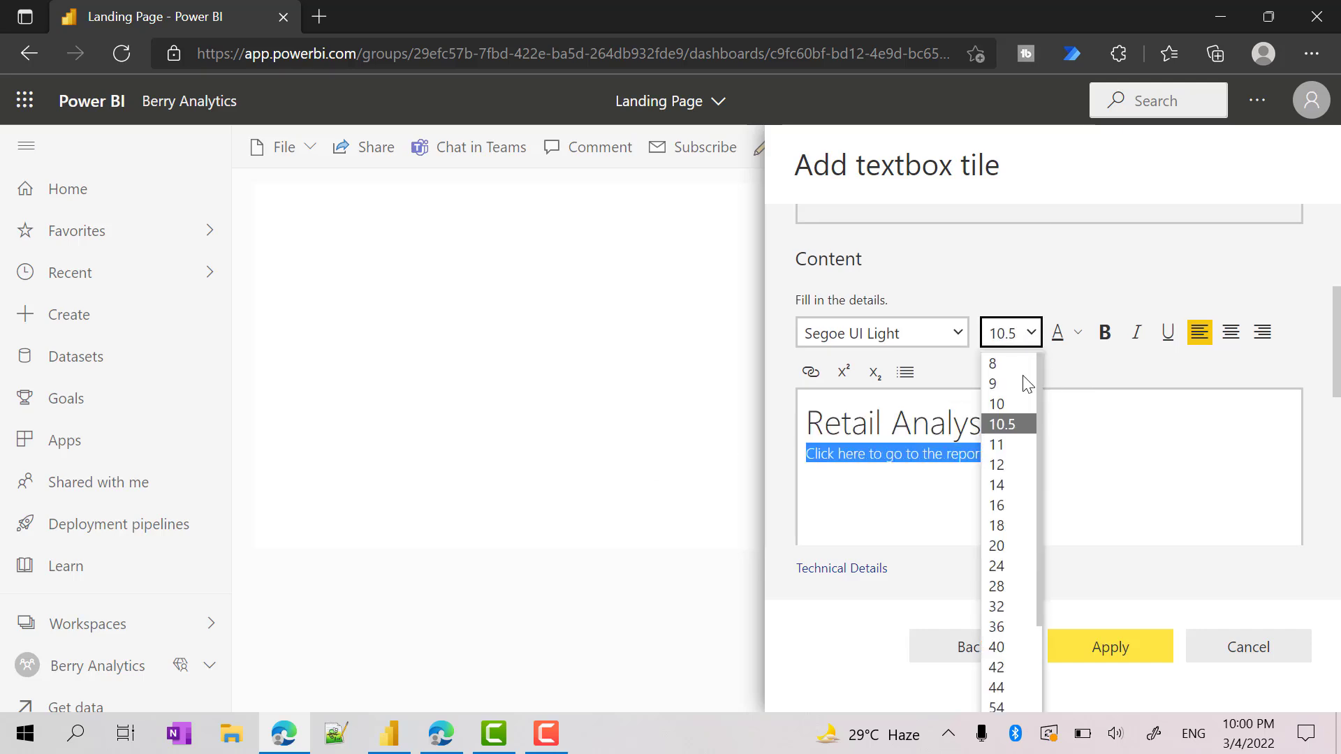
left_click(1013, 466)
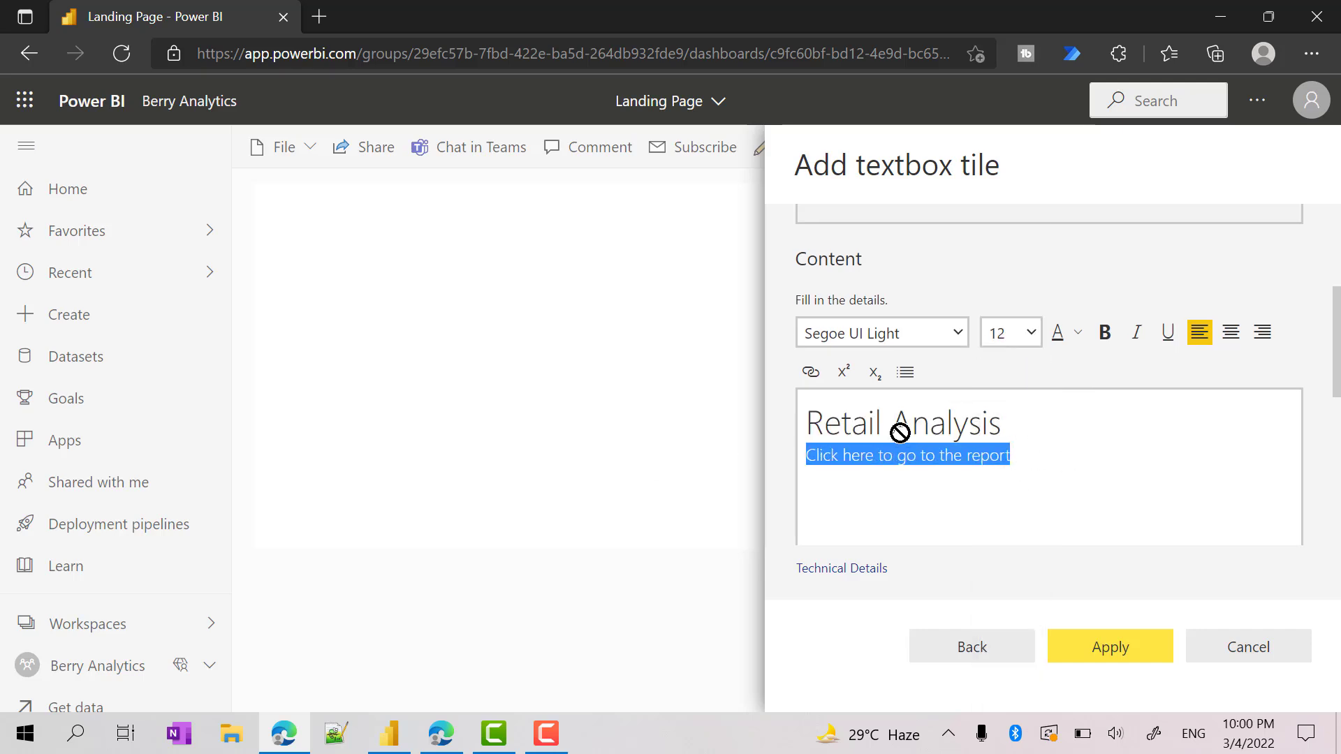
Step: Center both text lines, apply the tile to the dashboard and shrink it to about half its width and height
left_click_drag(1067, 462, 775, 412)
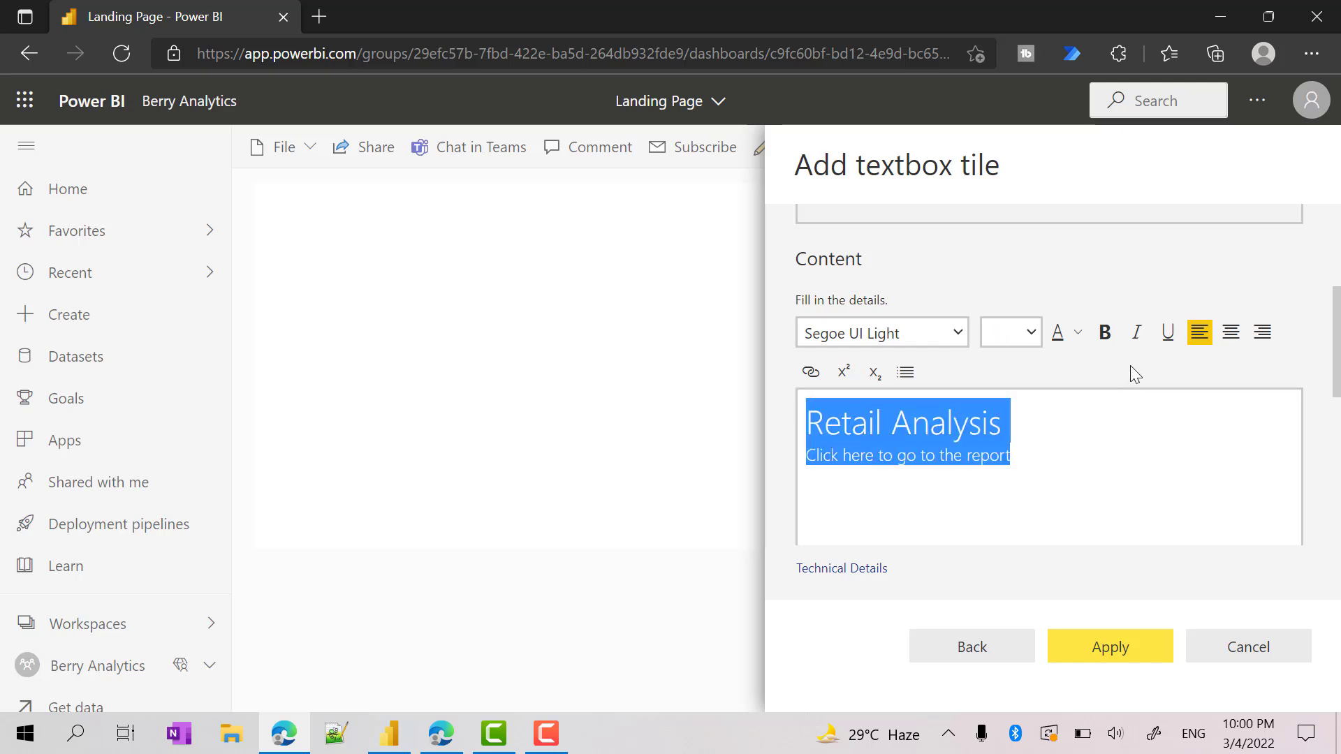
left_click(1231, 332)
left_click(1120, 648)
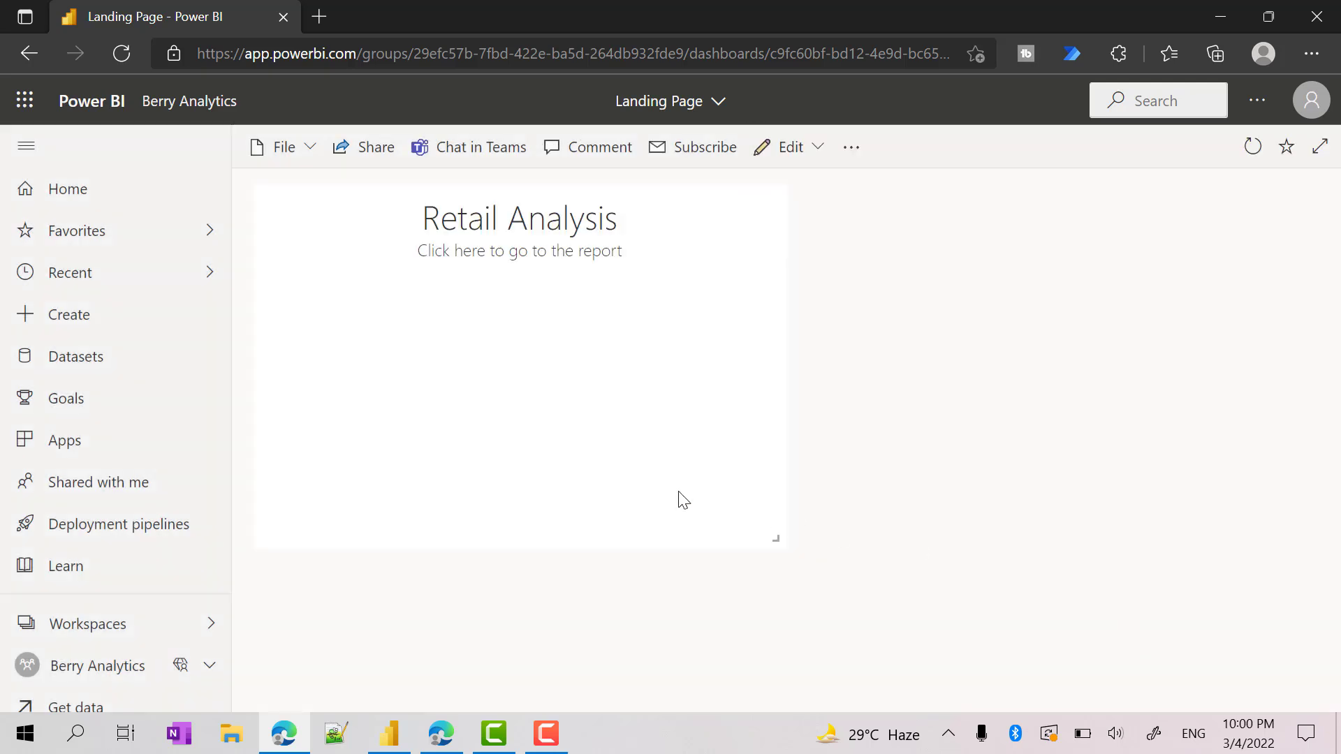
left_click_drag(773, 537, 501, 352)
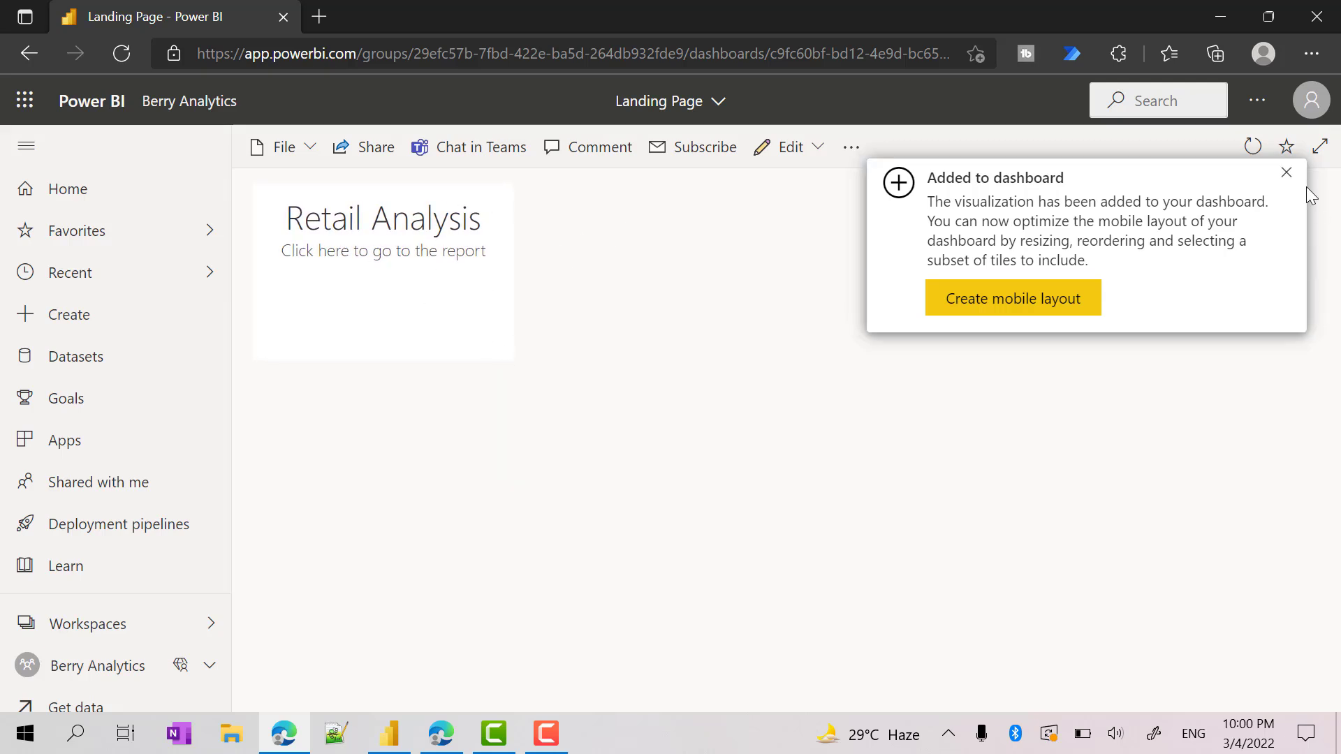
left_click(1286, 172)
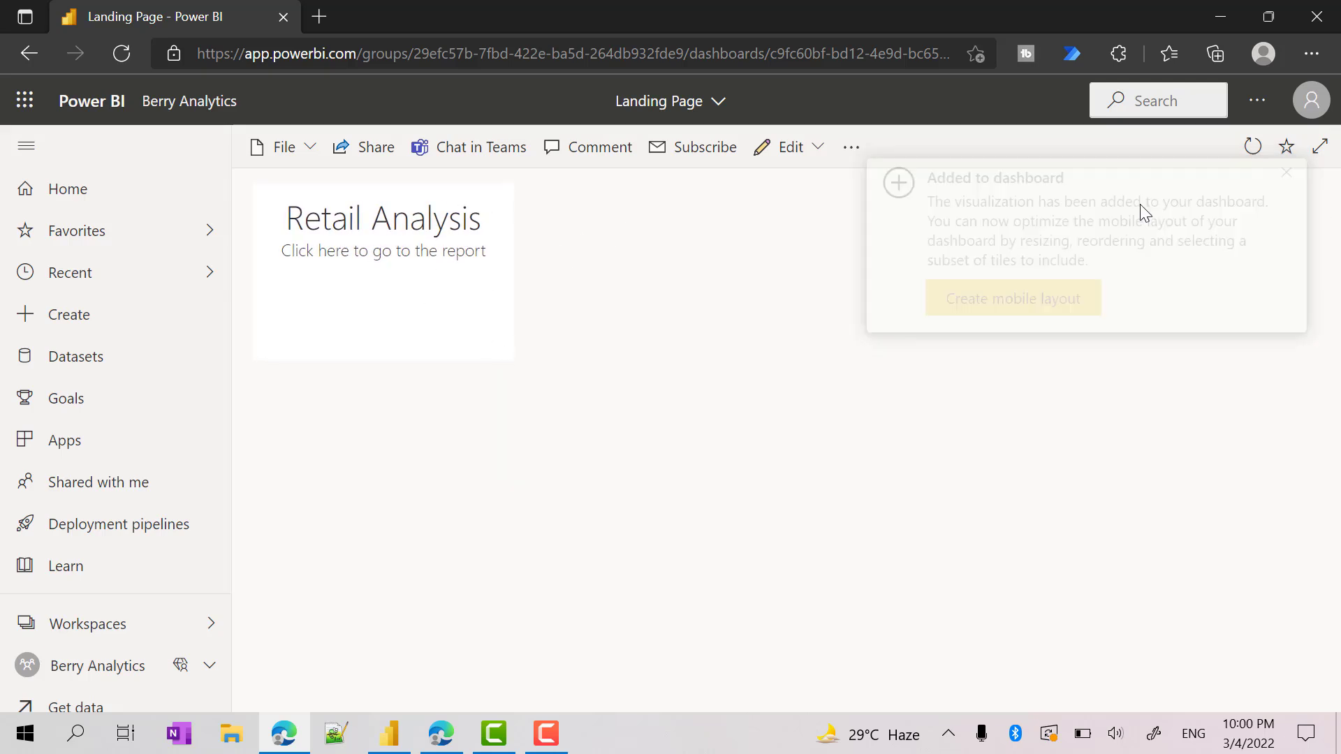
Step: Save a custom dashboard theme with a purple tile background and a white tile font color
left_click(803, 149)
left_click(872, 235)
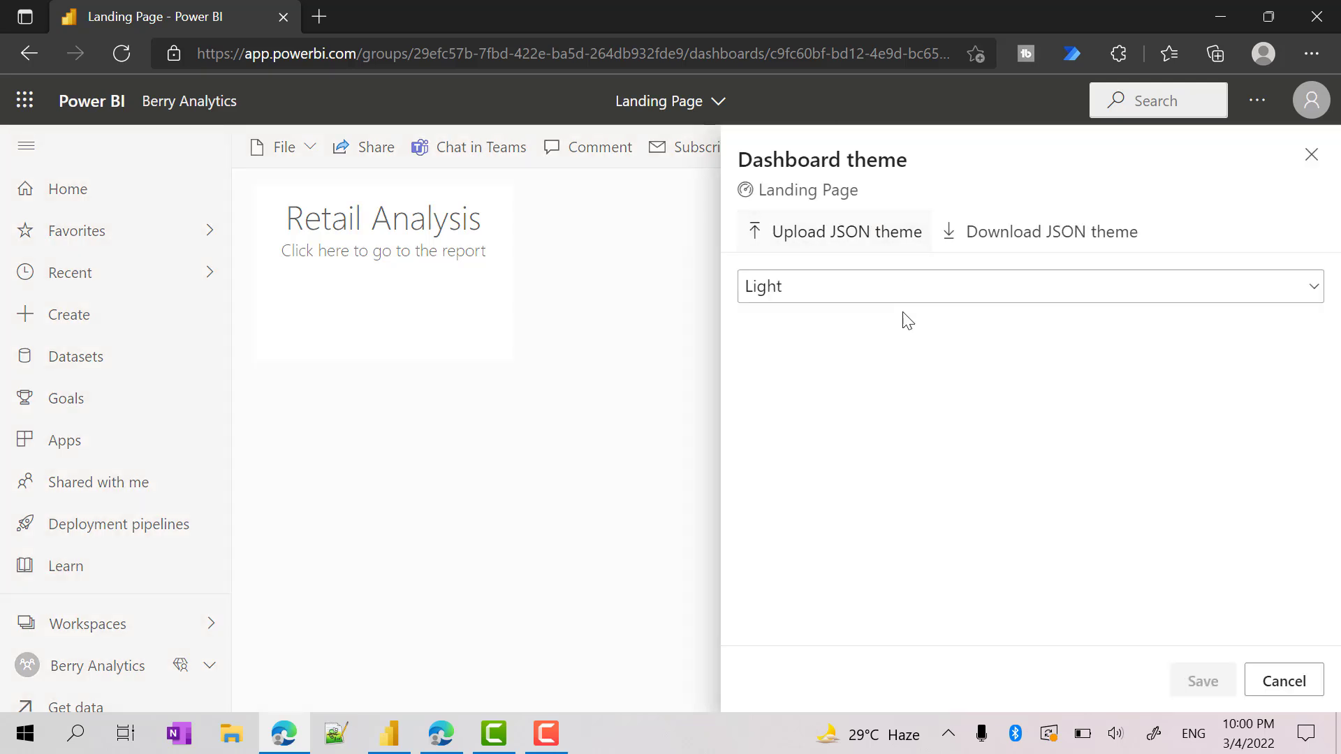
left_click(838, 293)
left_click(810, 436)
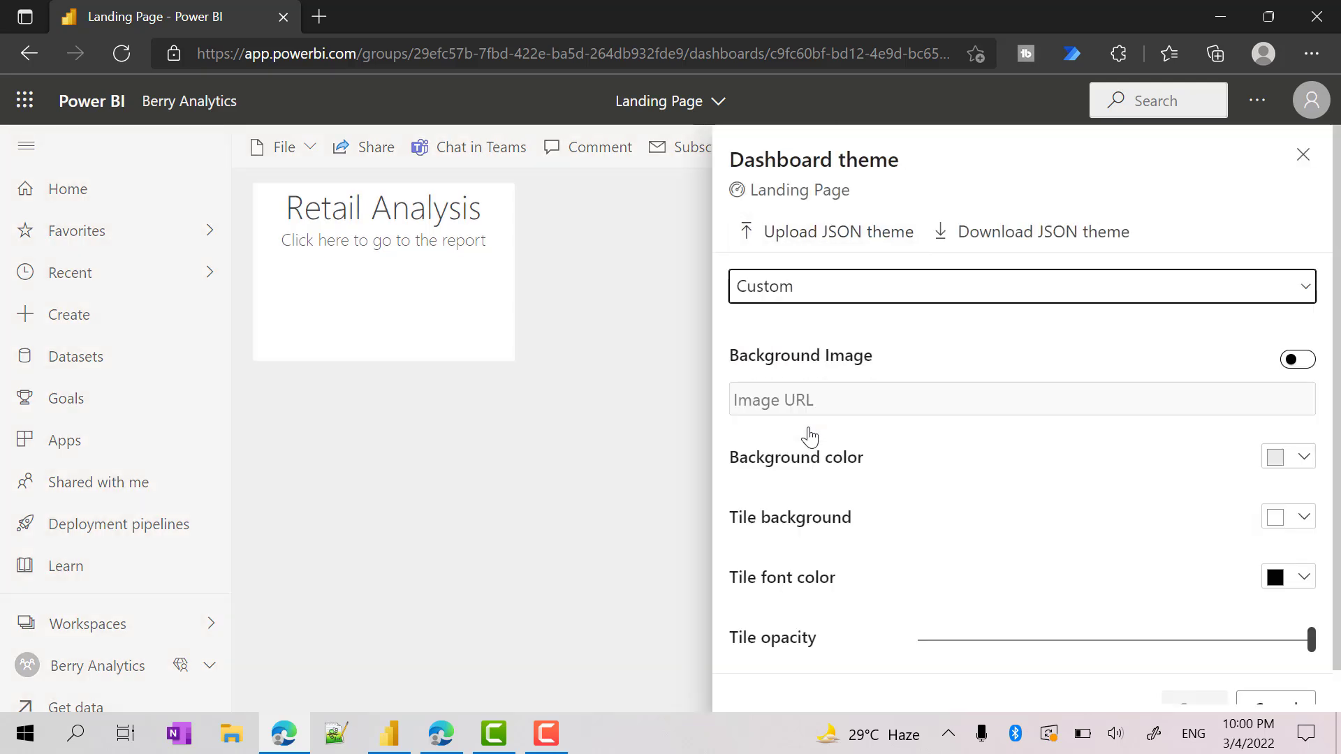
left_click(1303, 519)
left_click(1282, 184)
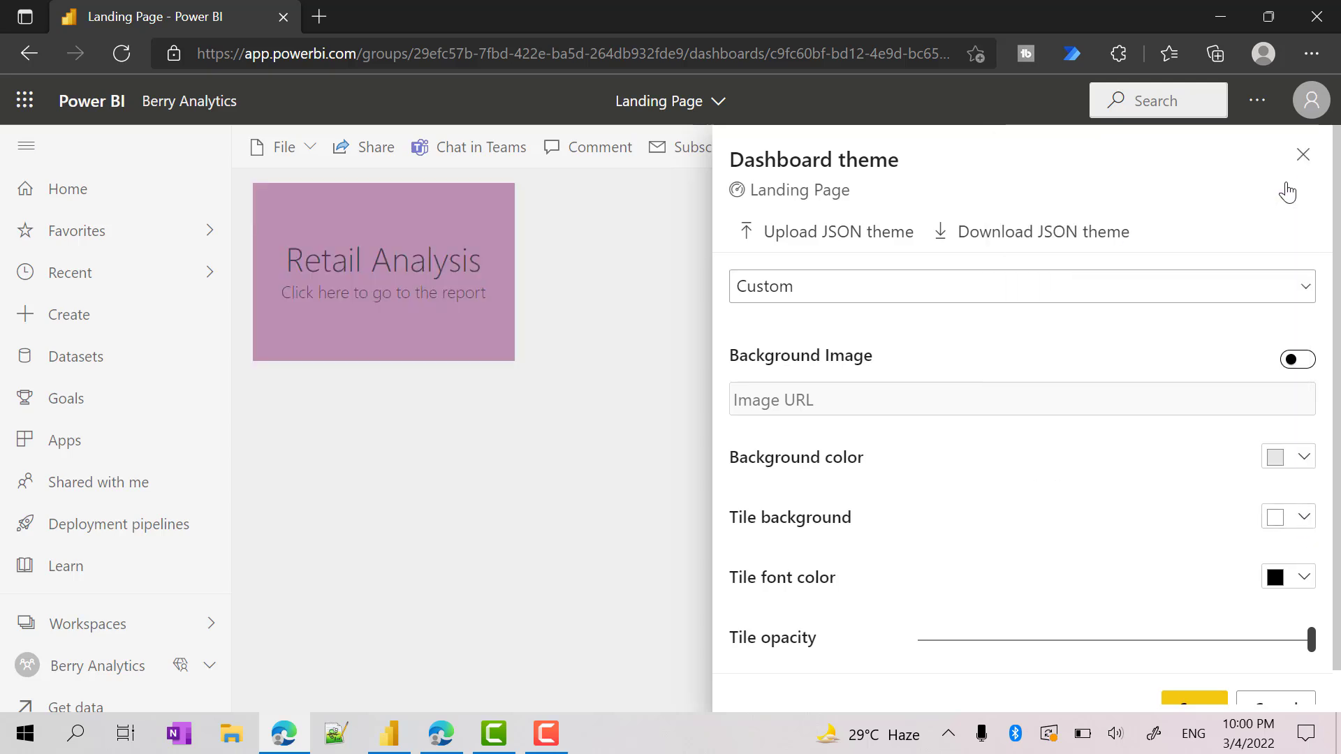
left_click(1303, 577)
left_click(1019, 248)
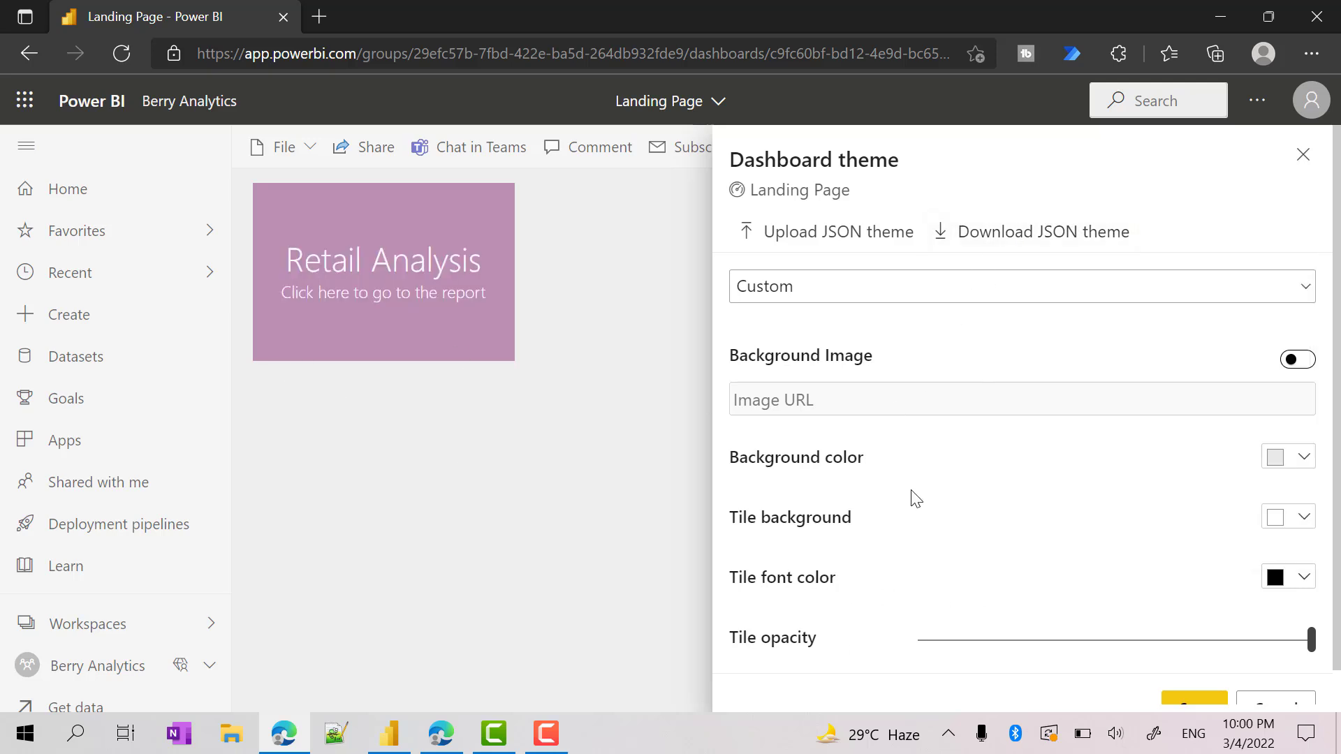
left_click(1177, 702)
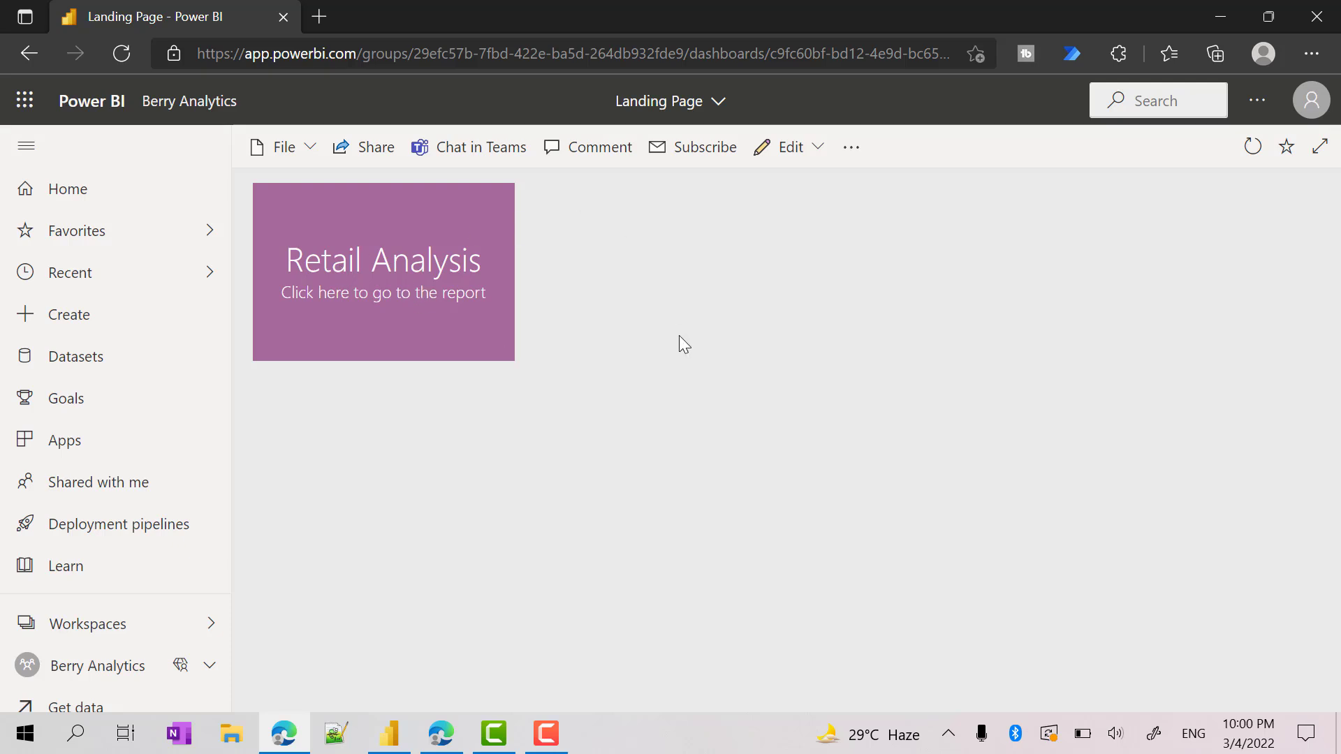
Step: Give the Retail Analysis tile a custom link to the Retail Analysis report in the current workspace
mouse_move(499, 214)
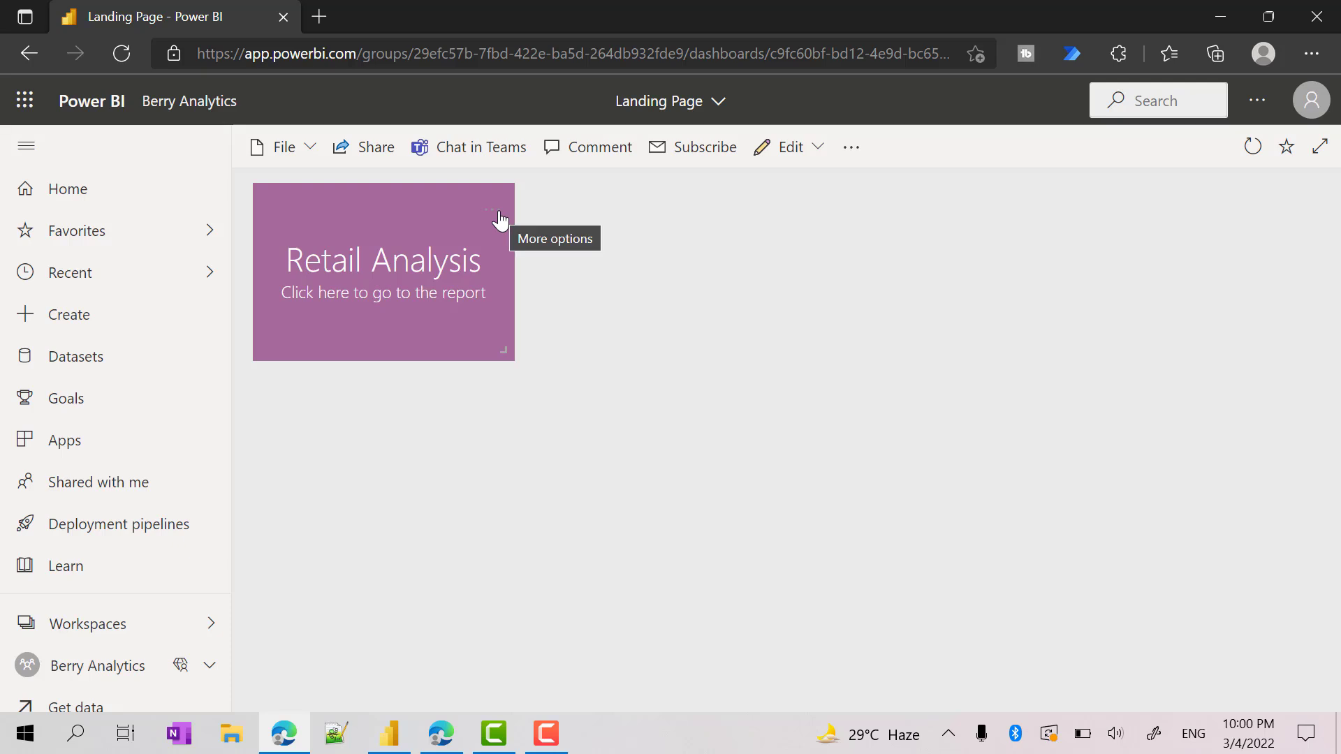
left_click(499, 213)
left_click(567, 323)
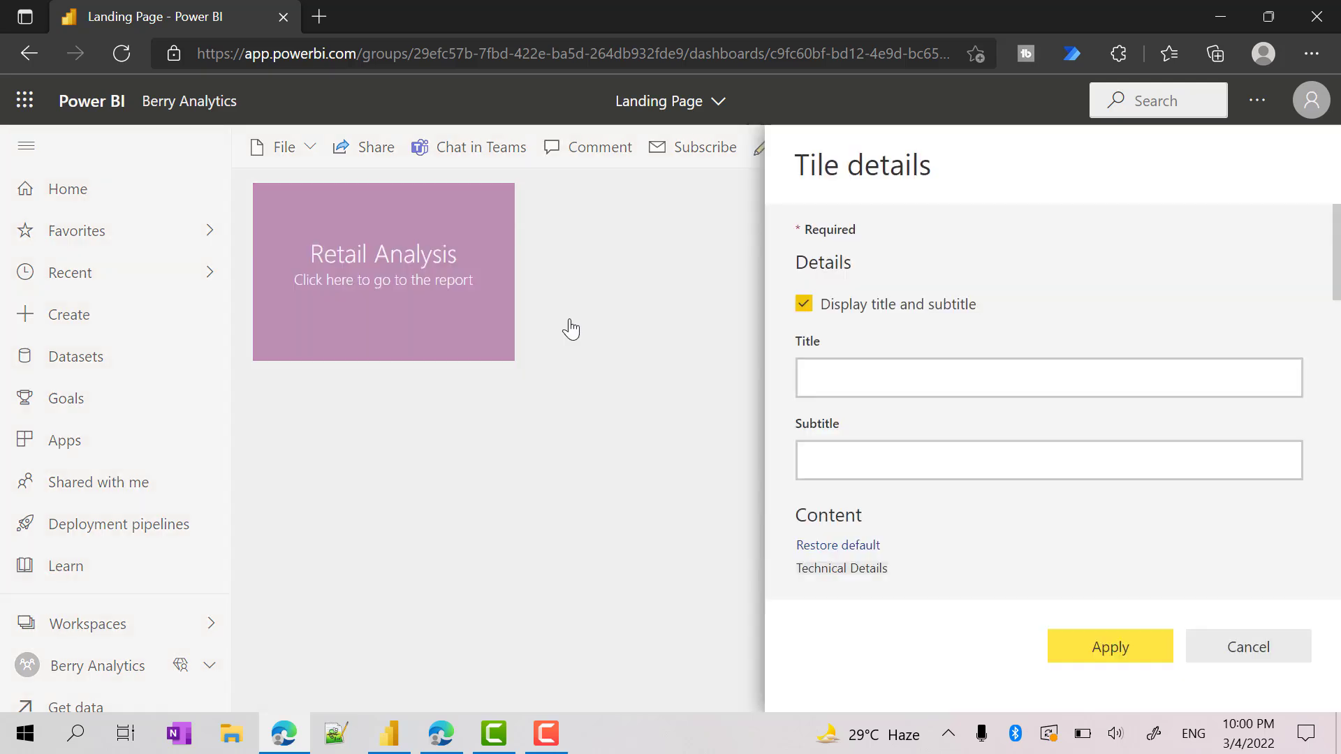
scroll(946, 472, "down", 5)
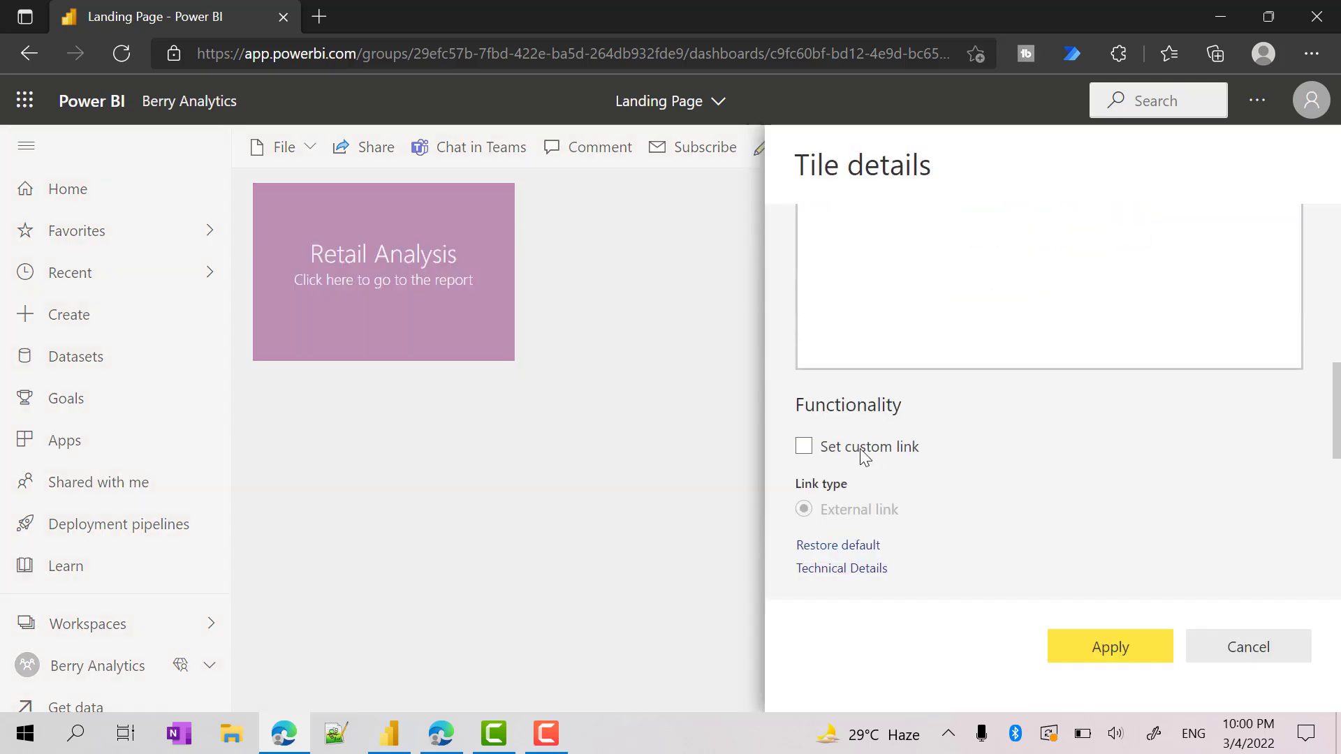
left_click(864, 454)
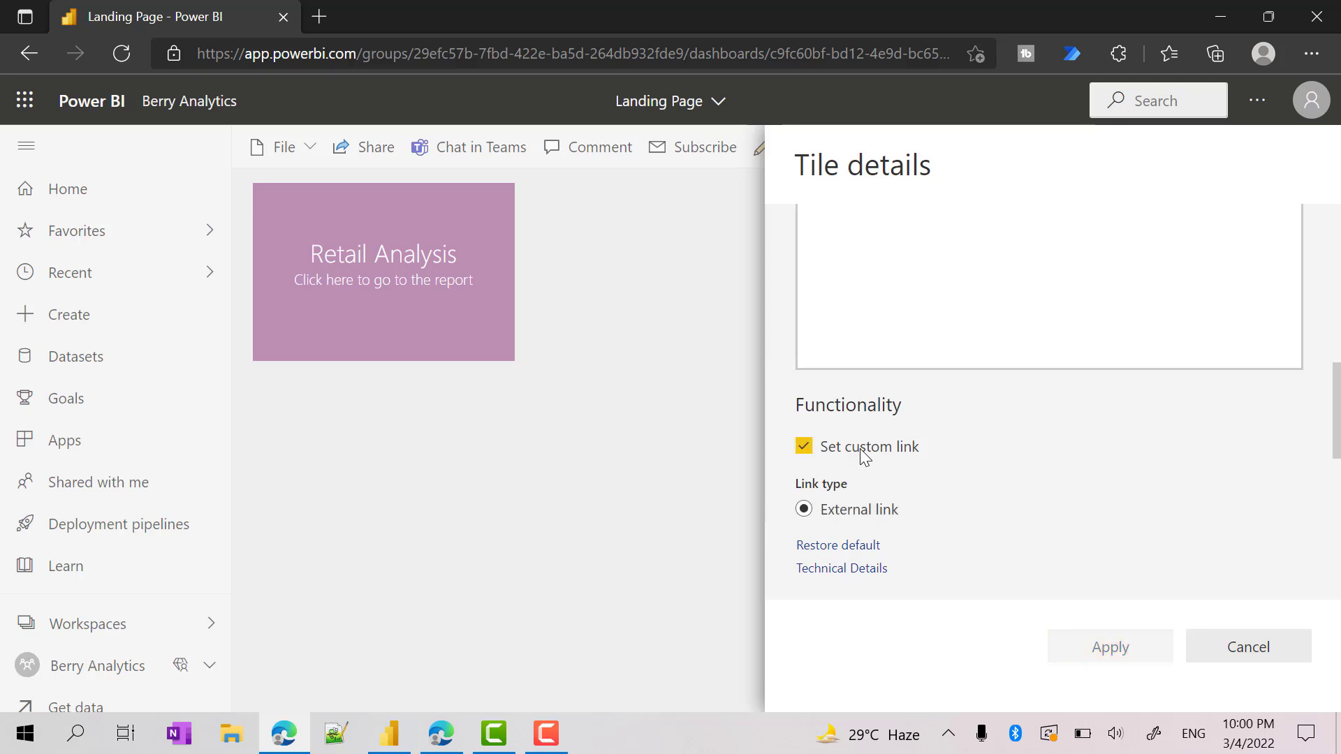
scroll(950, 451, "down", 2)
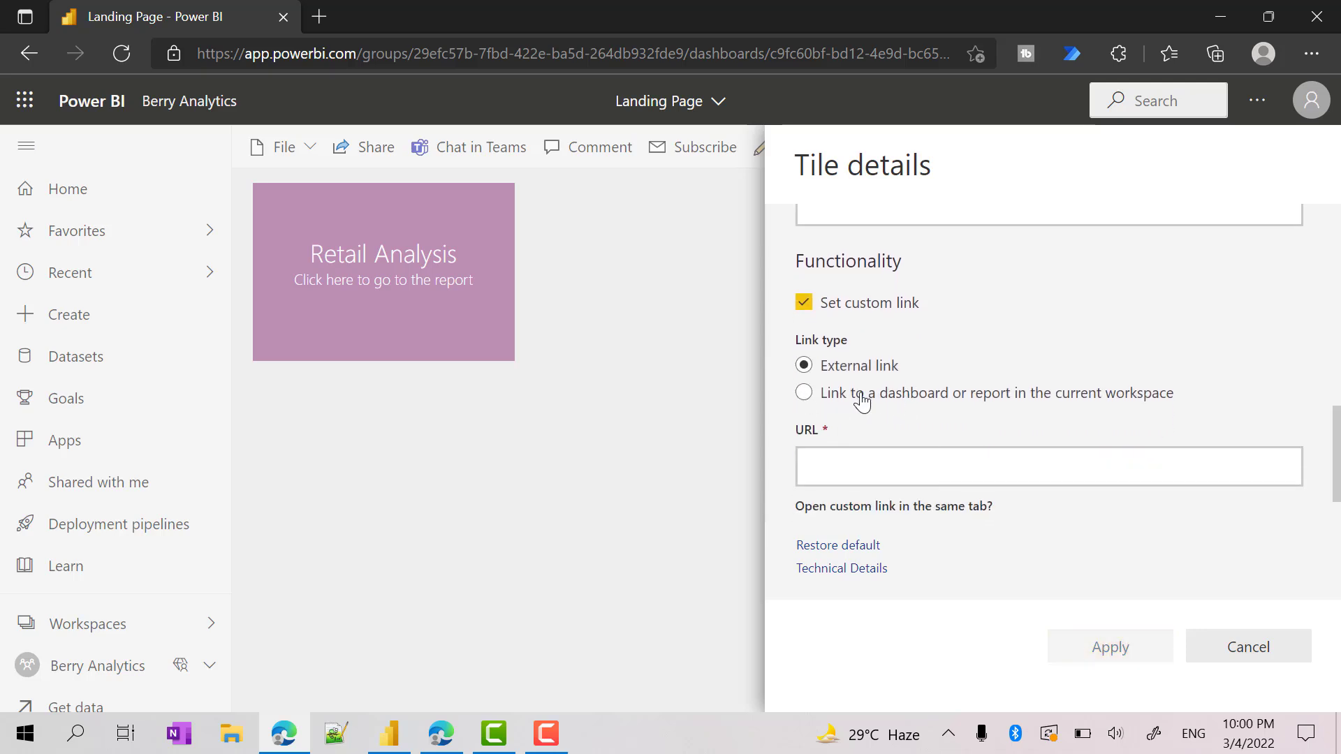
left_click(831, 397)
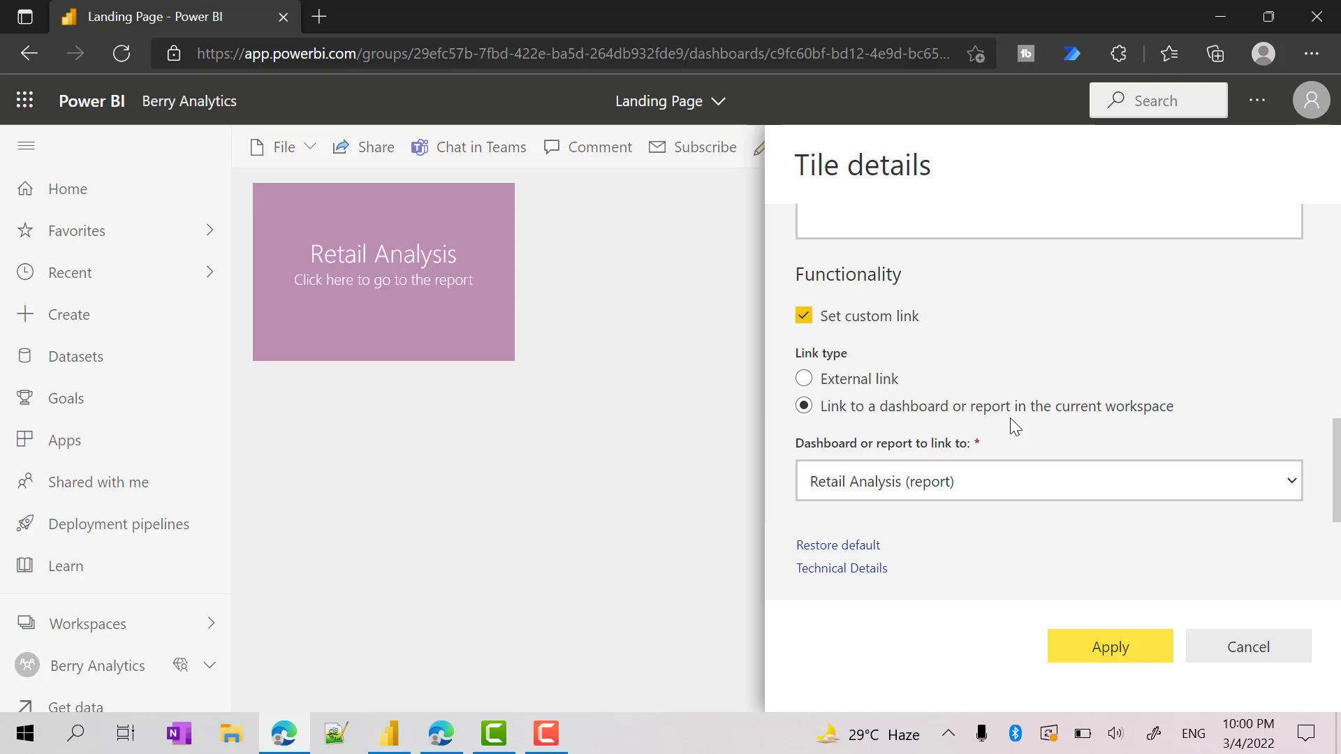
left_click(973, 489)
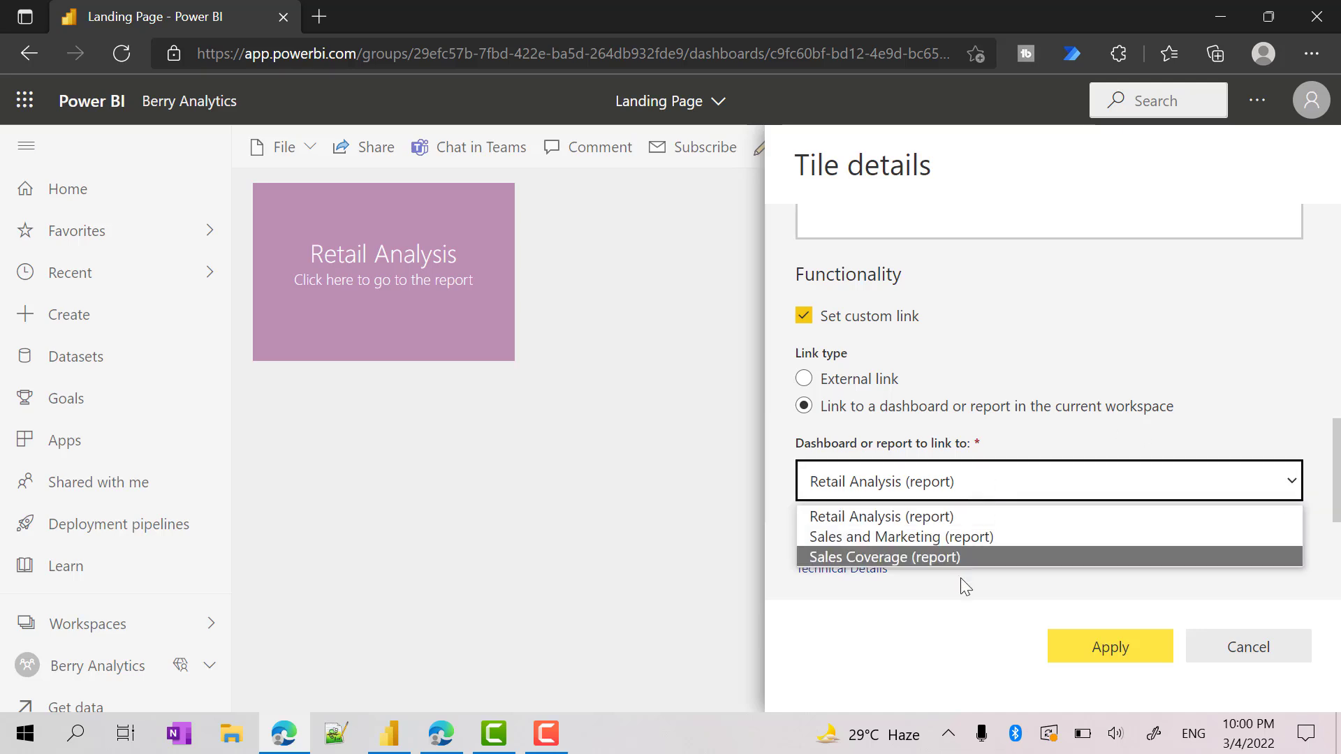
left_click(950, 518)
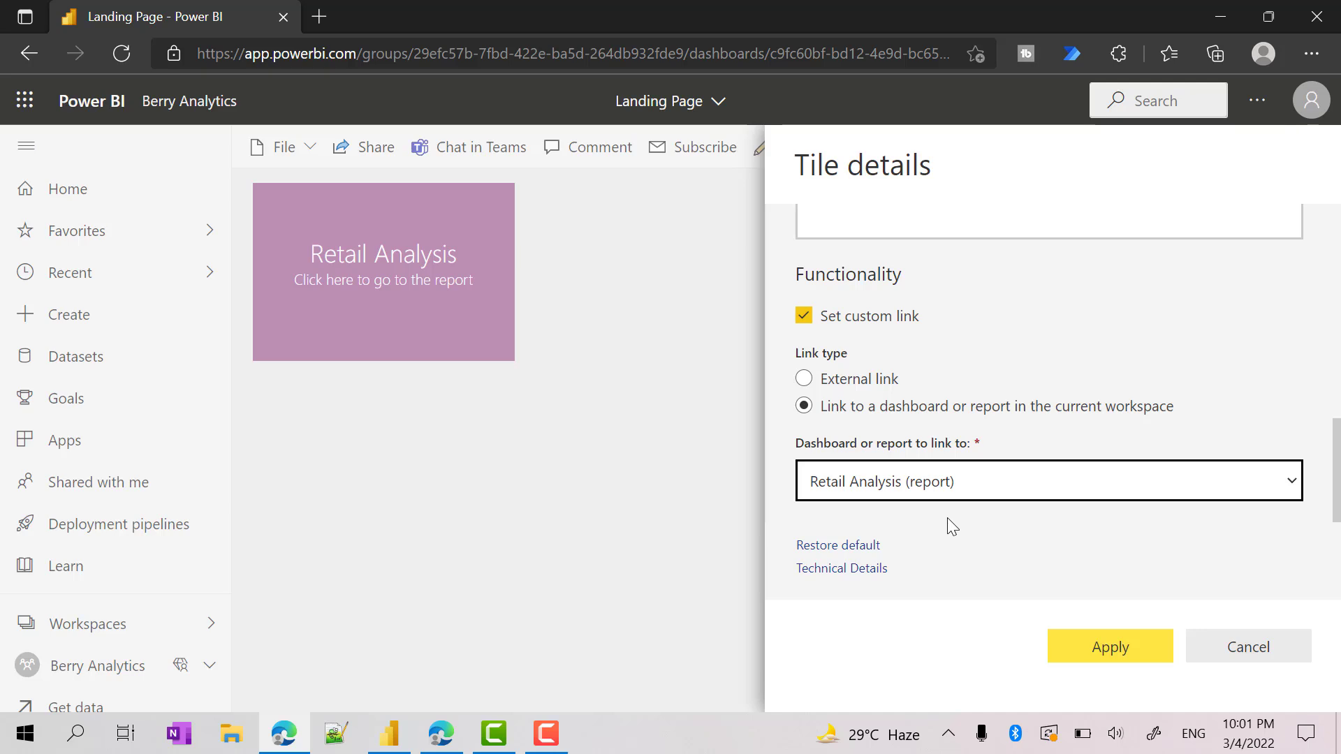
left_click(1120, 662)
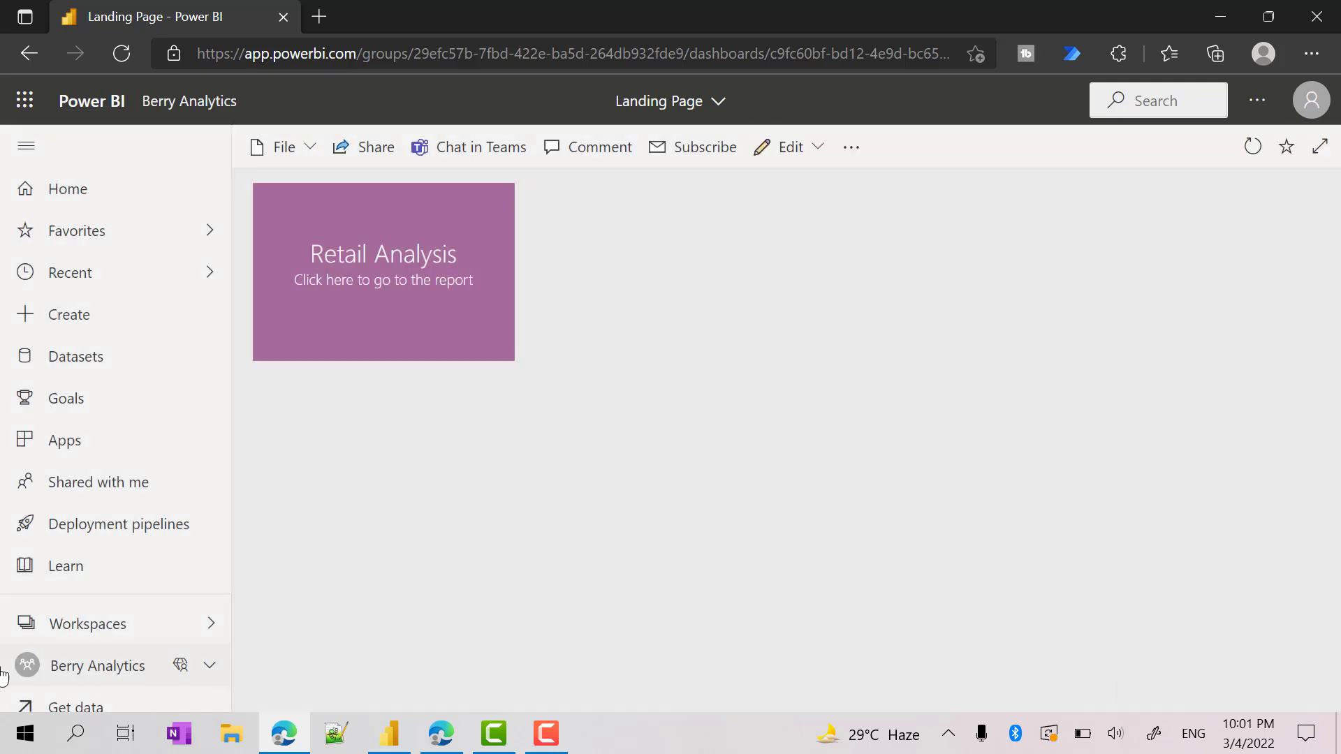
Step: Open the Berry Analytics workspace's app for updating and move Landing Page to first place in its navigation
left_click(98, 670)
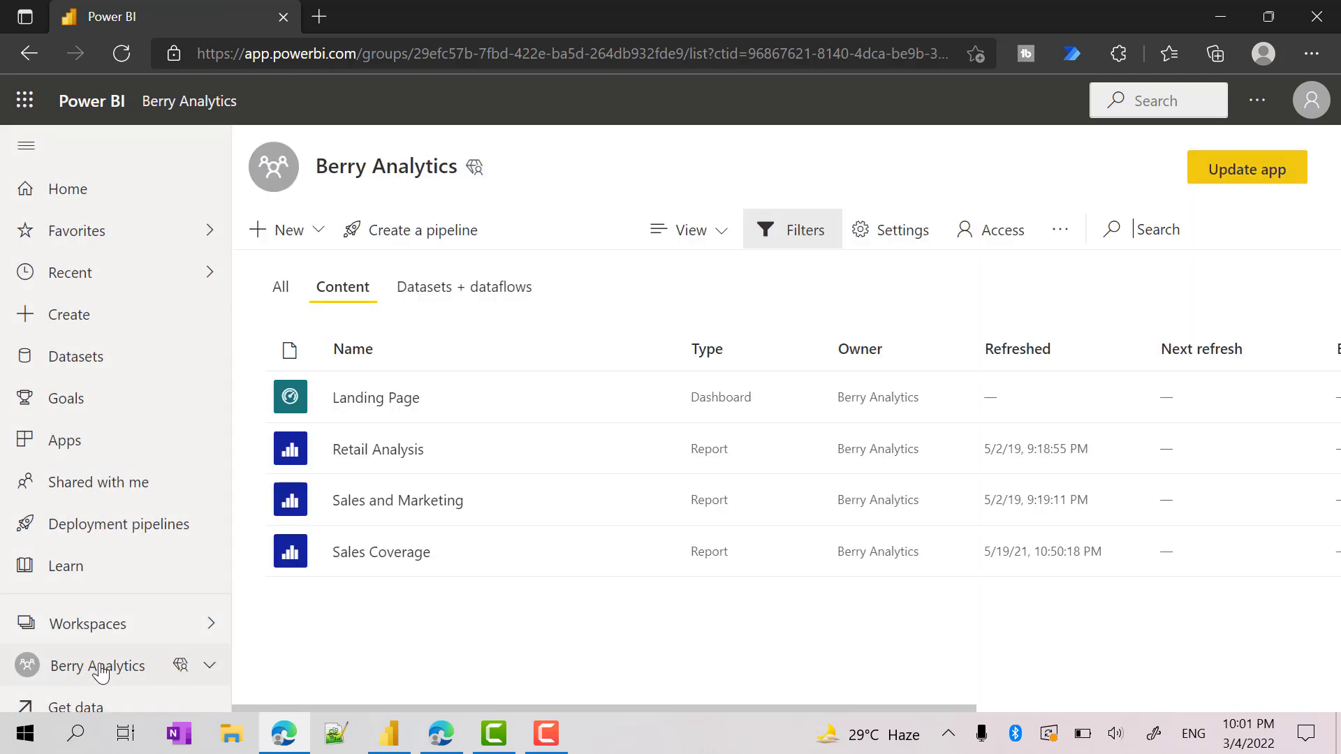
left_click_drag(625, 706, 1121, 723)
left_click(1220, 166)
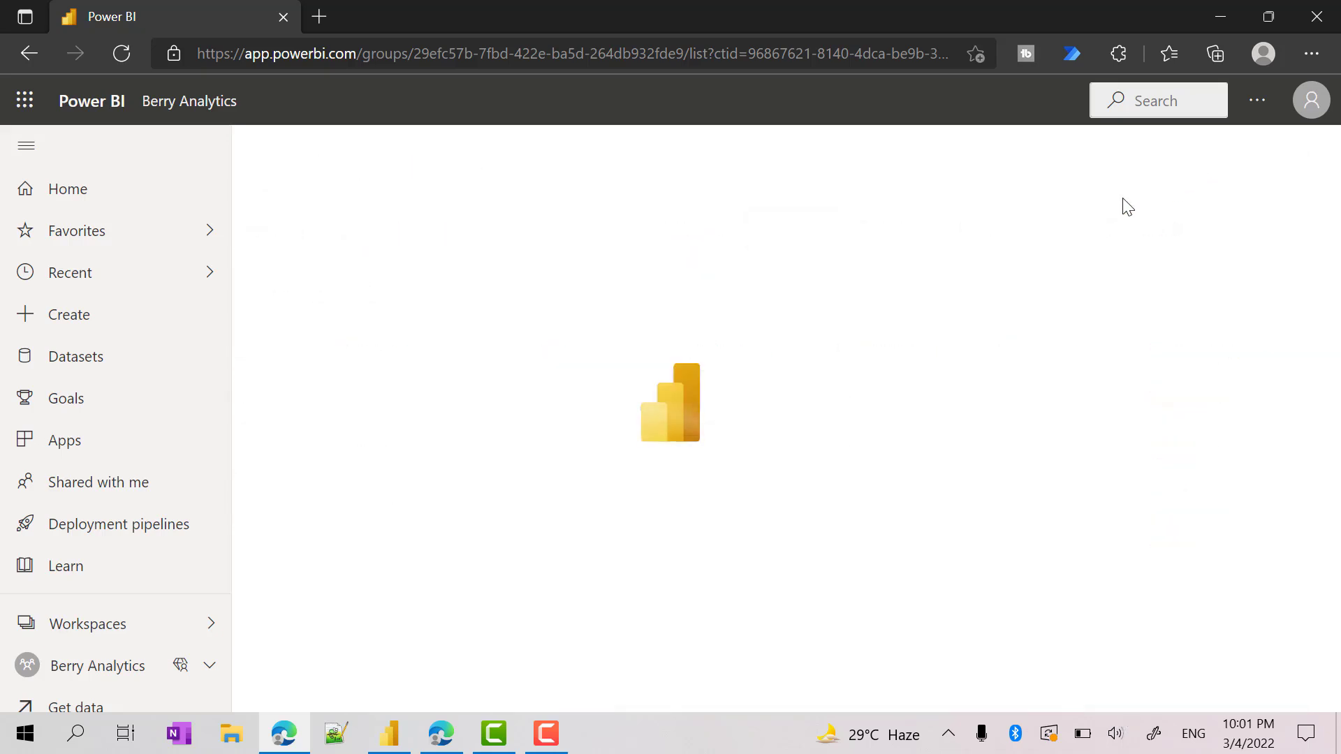
left_click(386, 203)
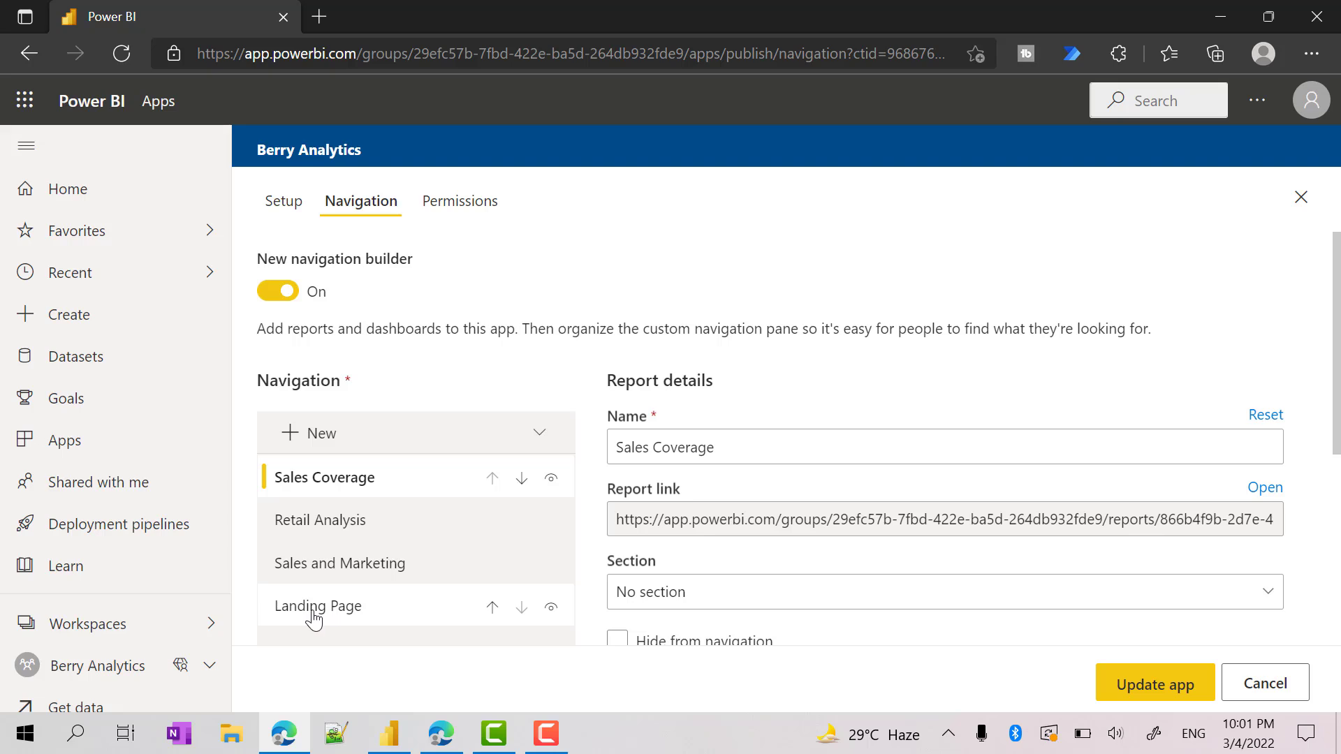
left_click(495, 607)
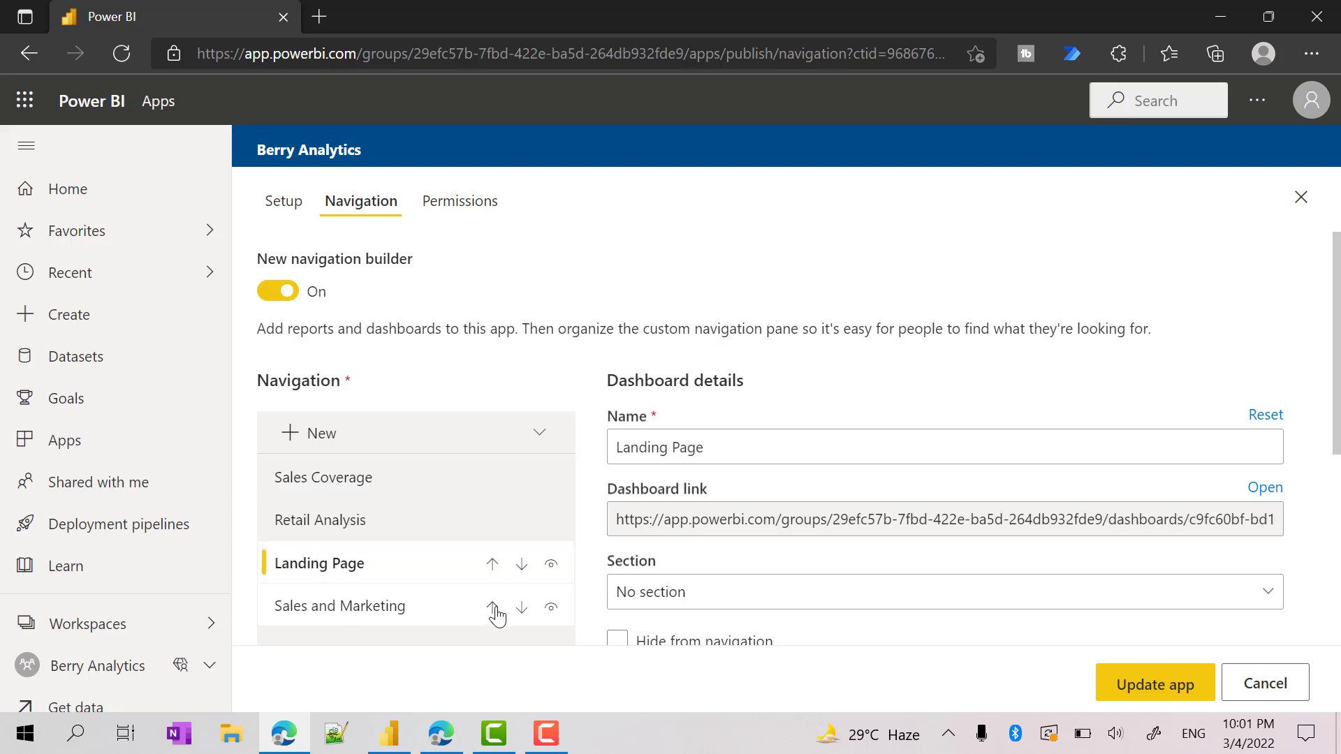
left_click(492, 570)
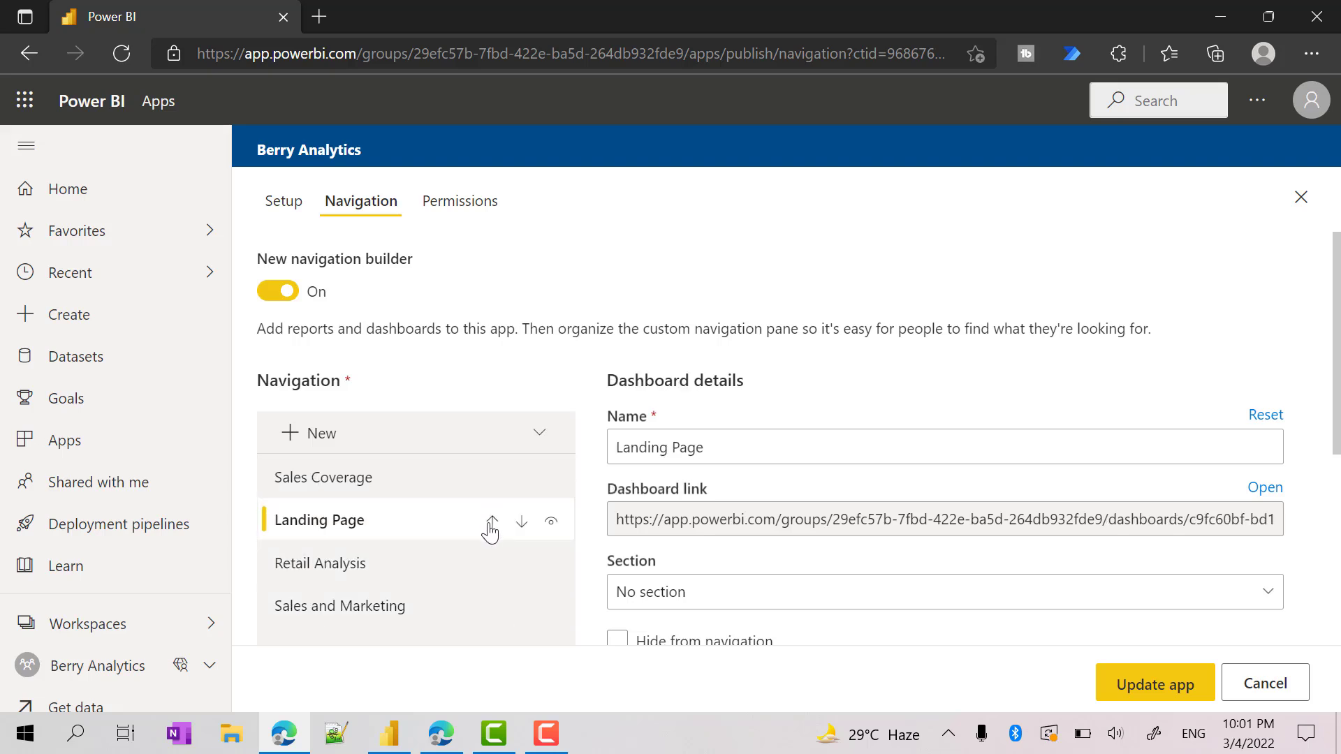
left_click(491, 522)
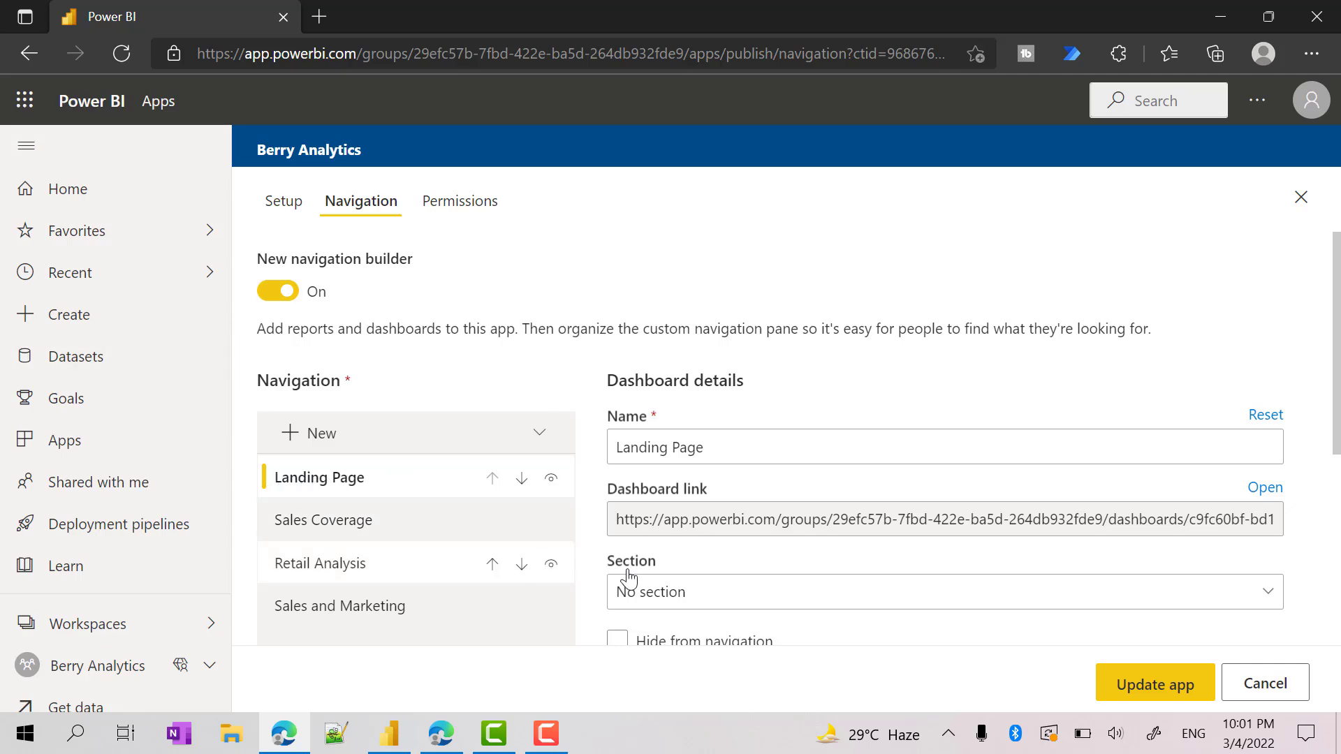
Step: Publish the updated Berry Analytics app with its new navigation order
left_click(1132, 683)
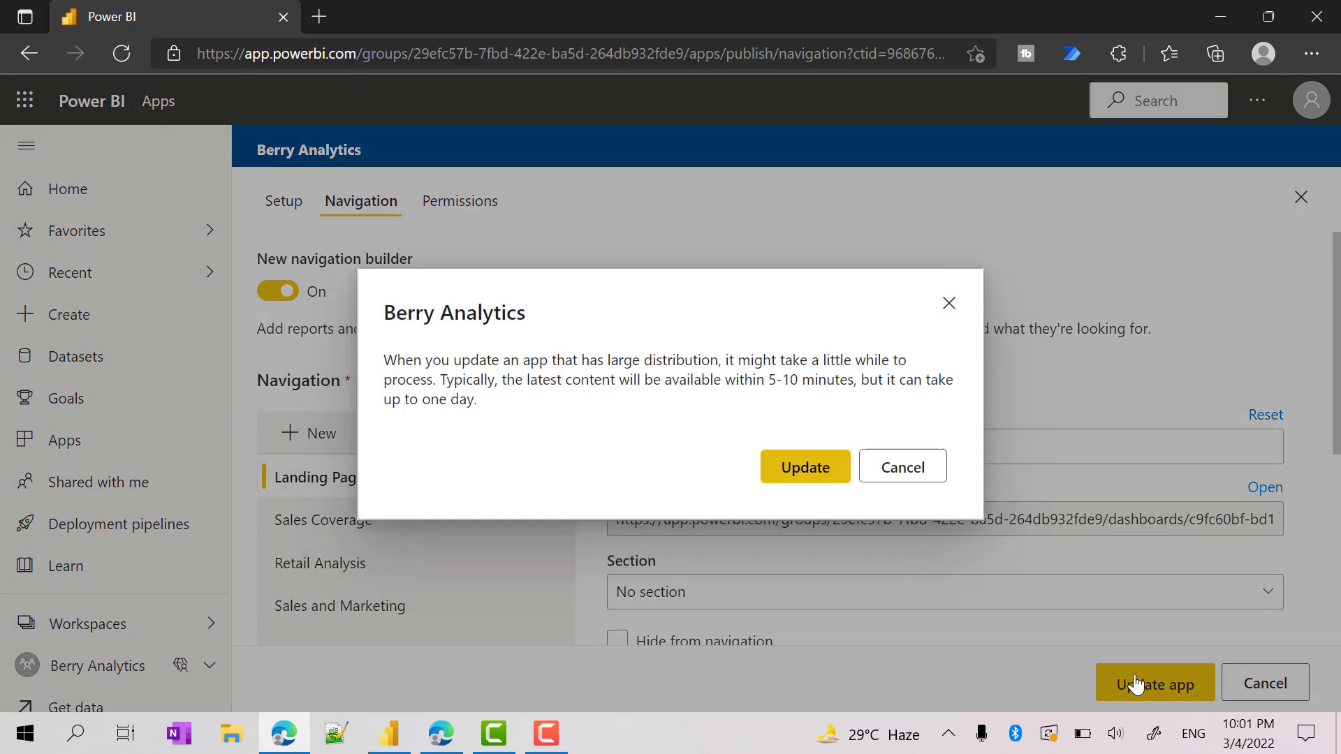
left_click(801, 467)
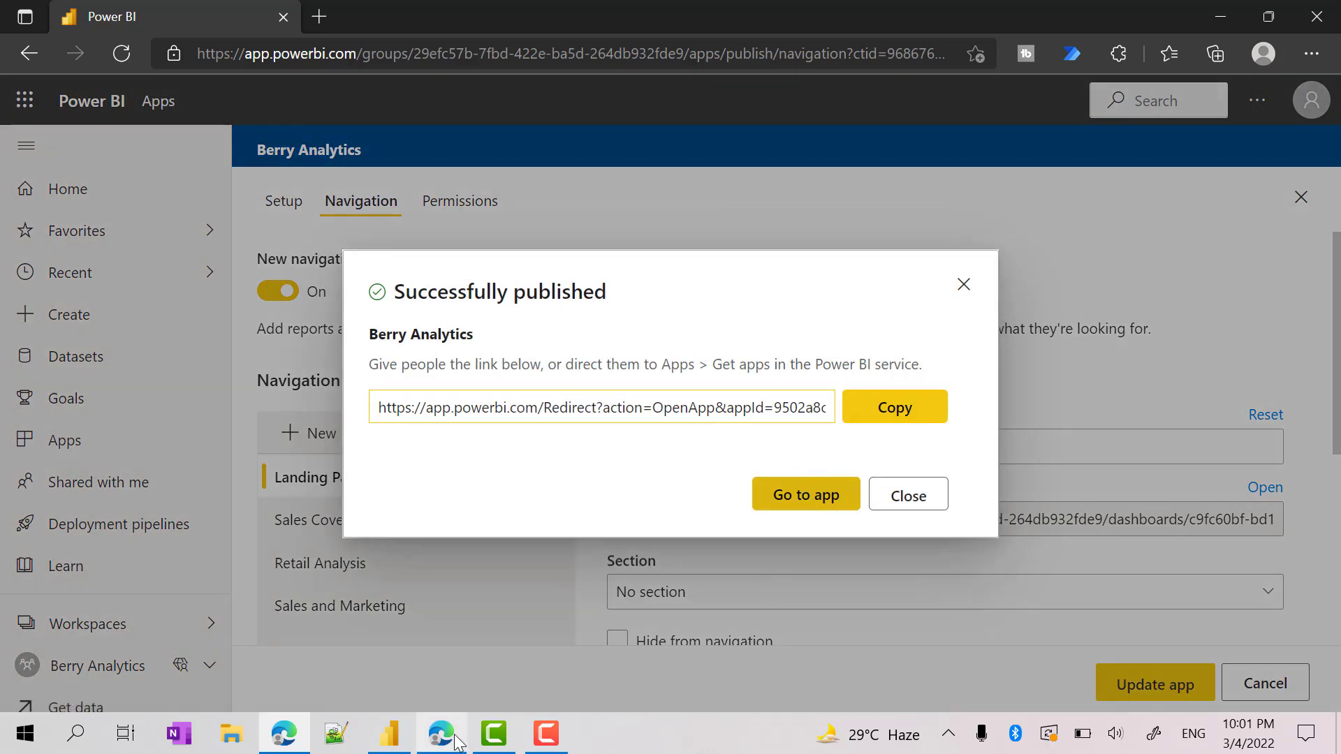
Step: Open the published Berry Analytics app in the other browser, test the Retail Analysis tile's link and return to Landing Page
left_click(455, 742)
left_click(389, 347)
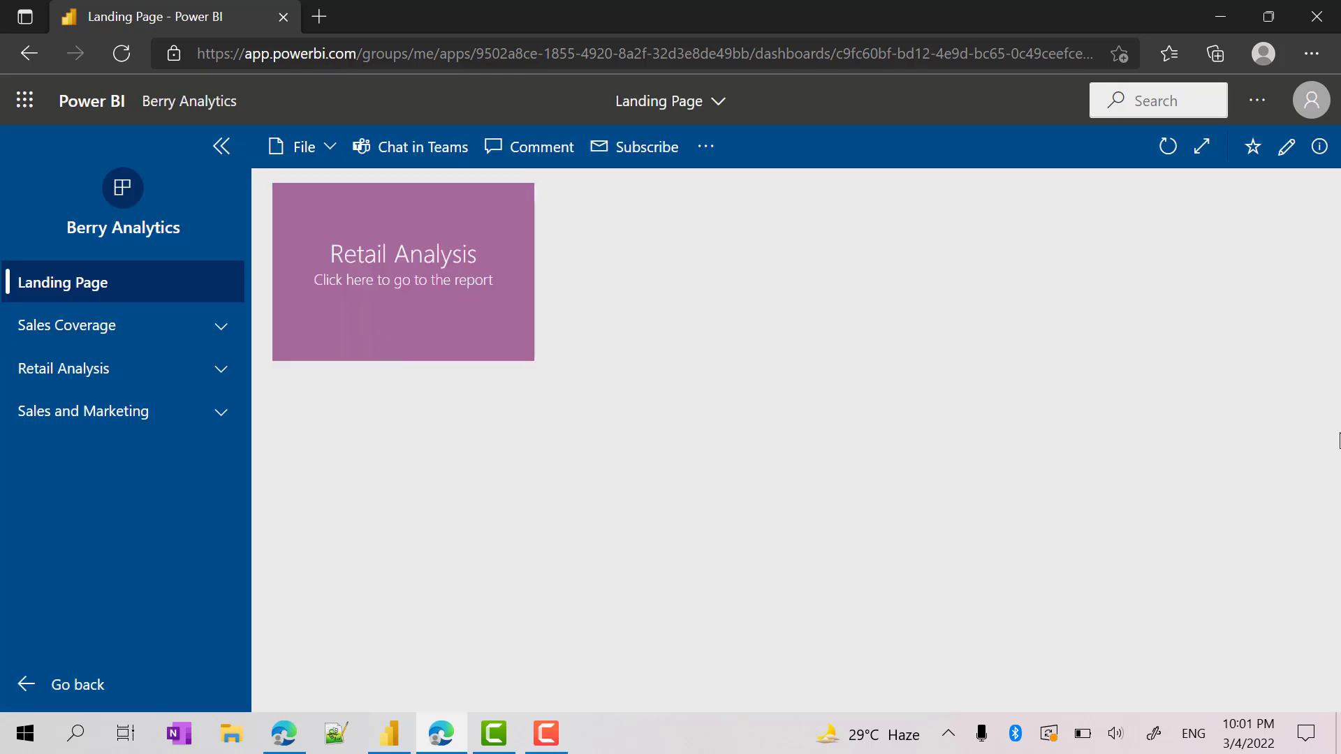
left_click(362, 283)
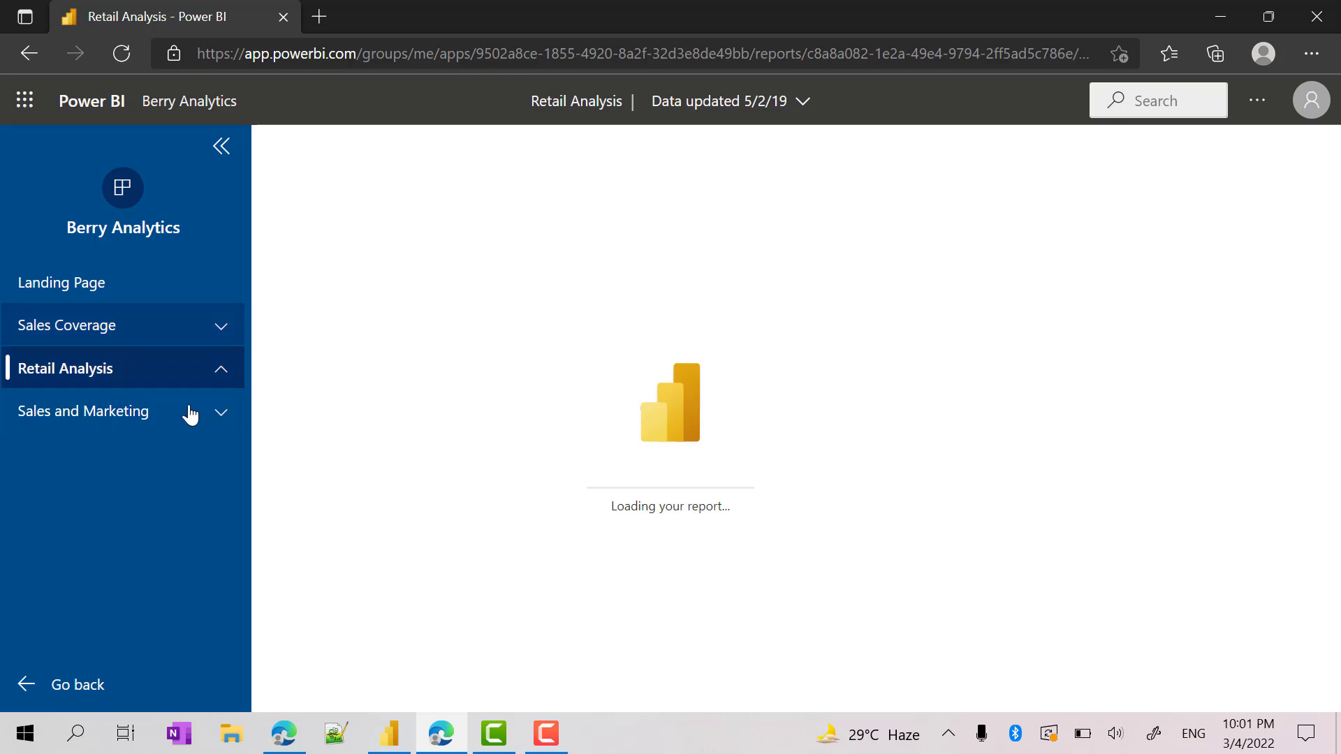
left_click(40, 288)
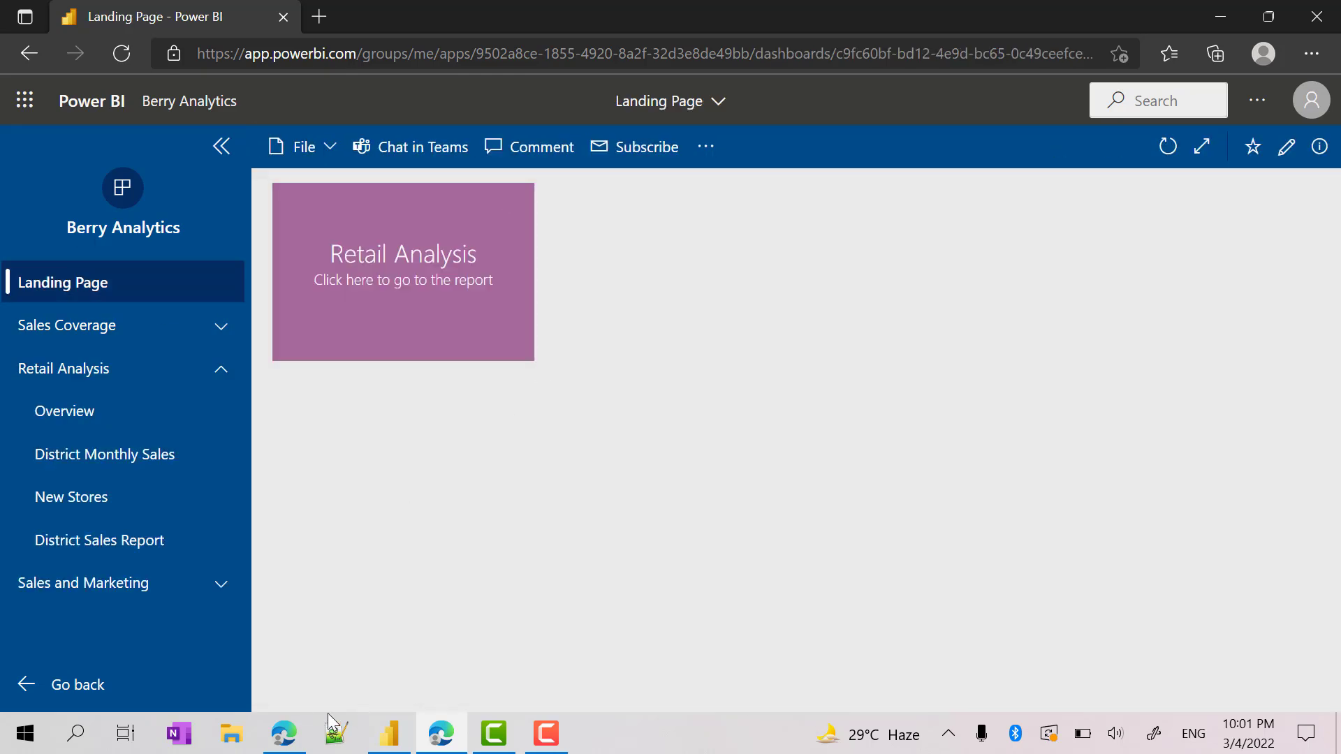
Step: Return to the app publishing window, dismiss the confirmation and open the Landing Page dashboard from the Berry Analytics workspace
left_click(285, 734)
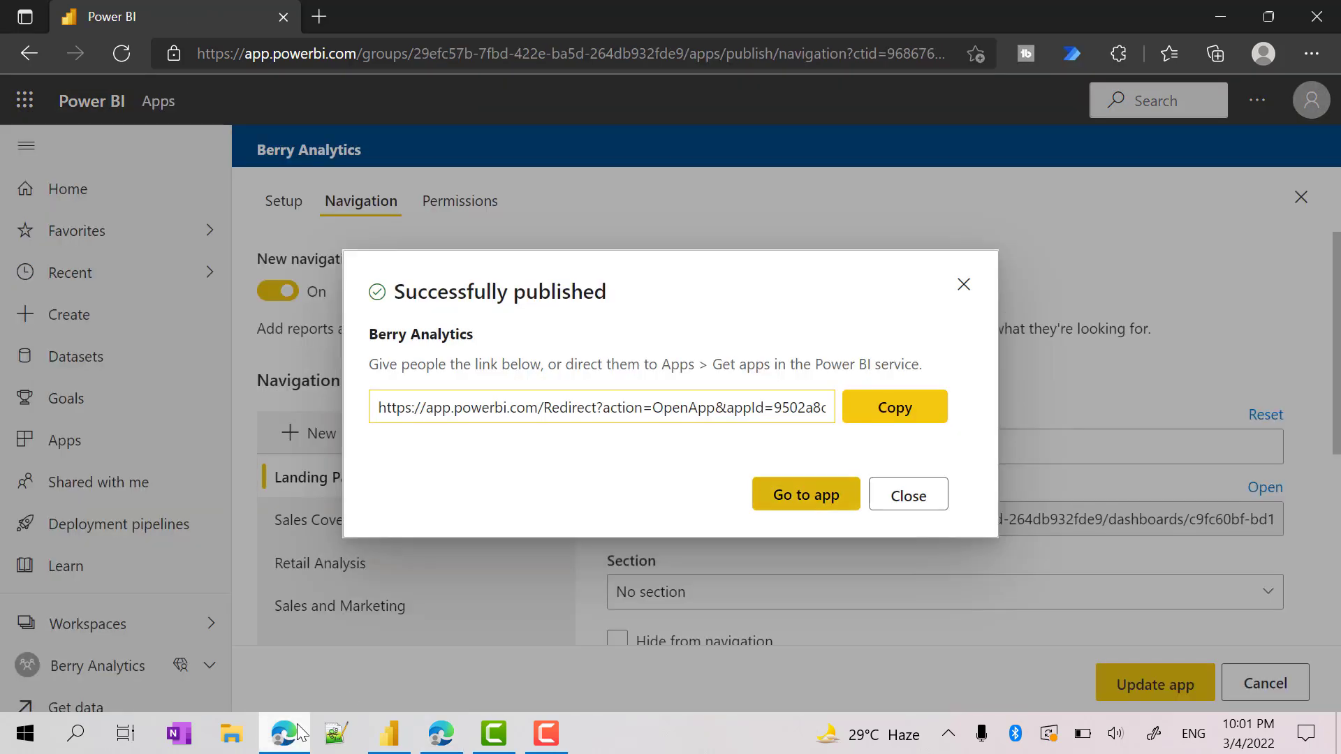
left_click(914, 502)
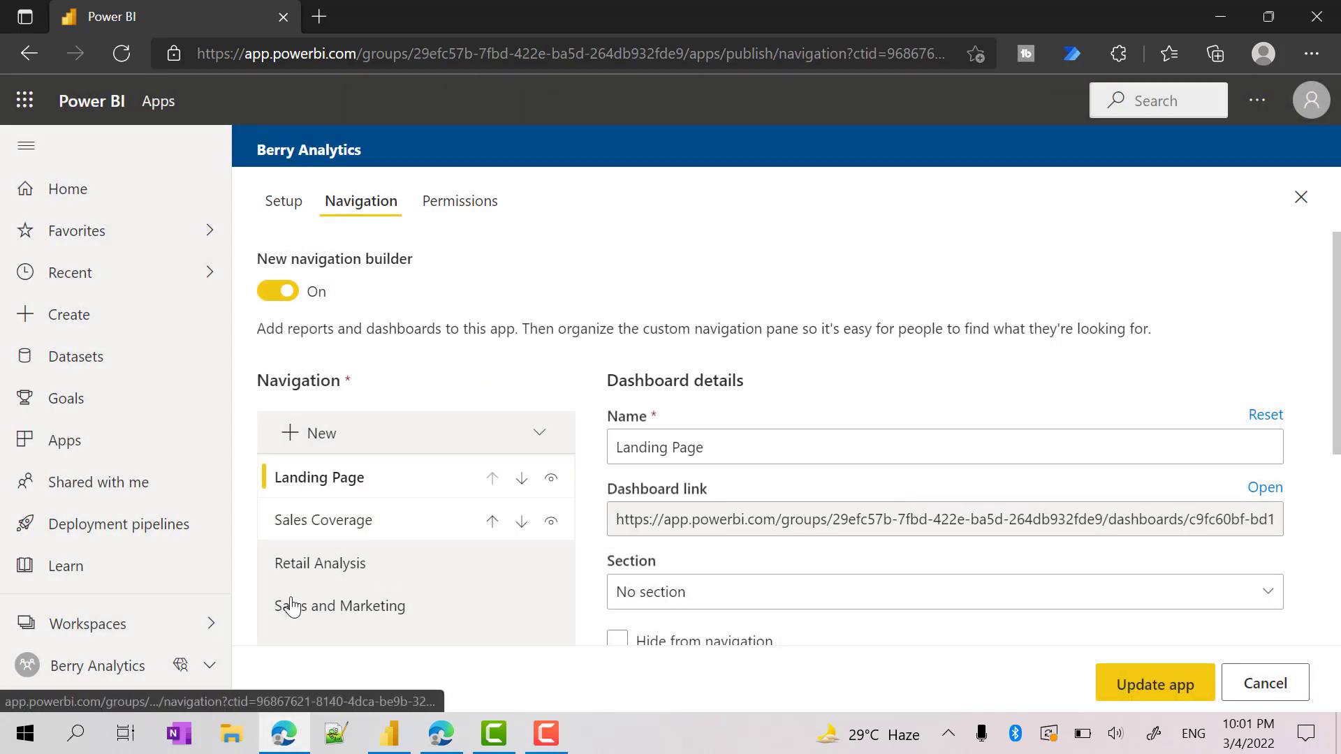
left_click(74, 669)
left_click(376, 397)
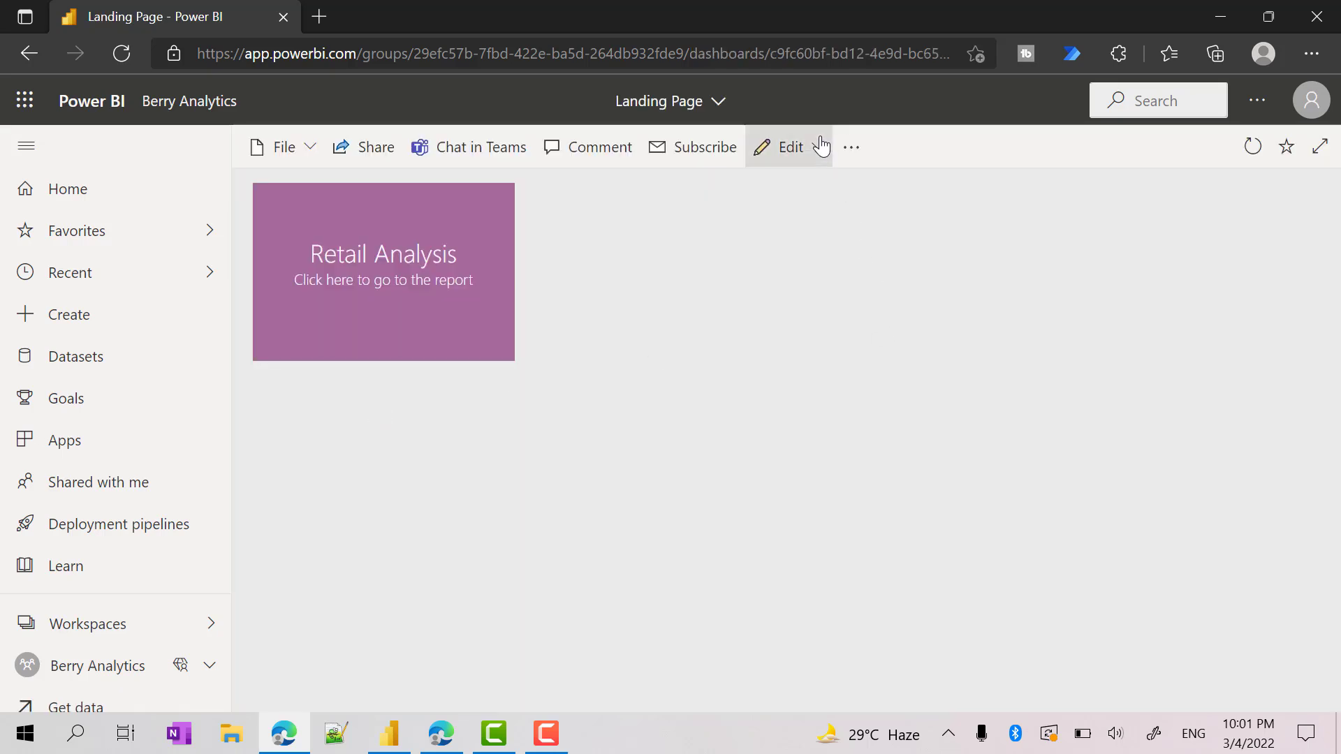
Step: Examine the settings for adding a web content tile and an image tile to the dashboard, without adding either
left_click(820, 145)
left_click(840, 186)
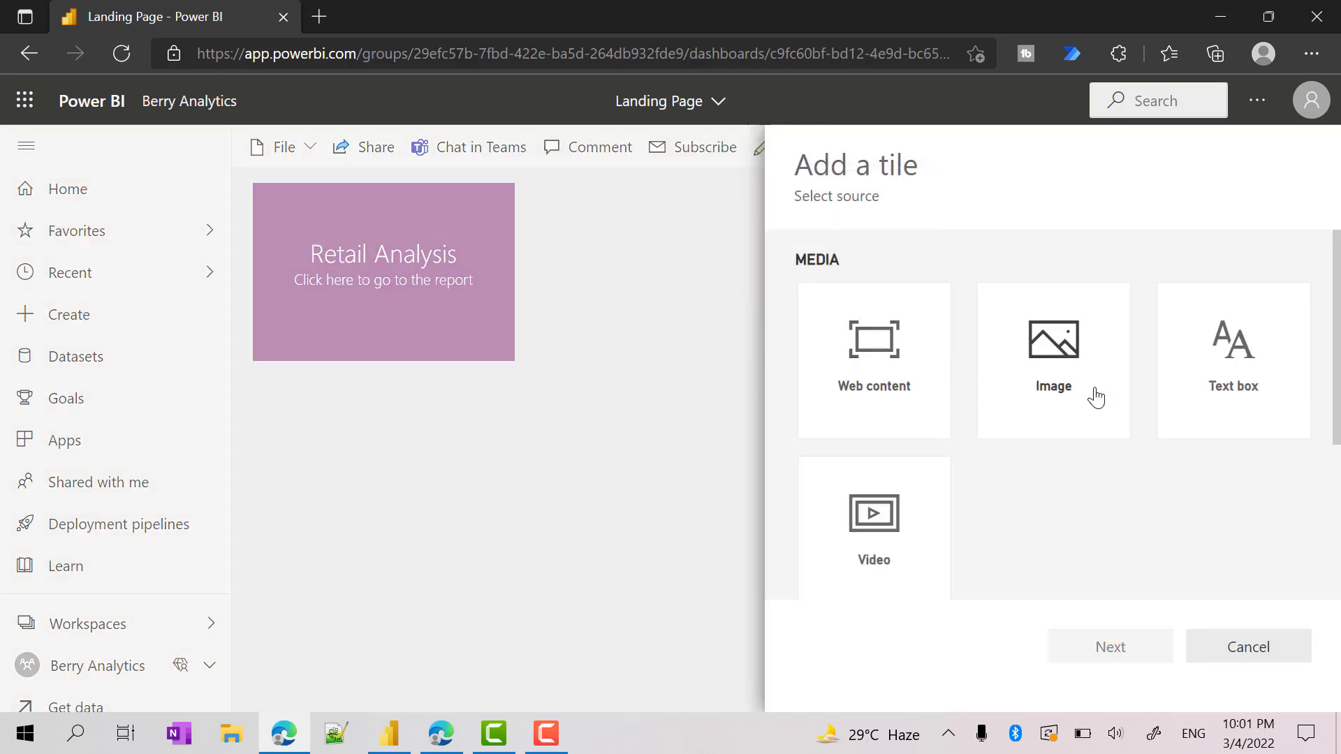
left_click(900, 372)
left_click(1114, 660)
scroll(1026, 509, "down", 3)
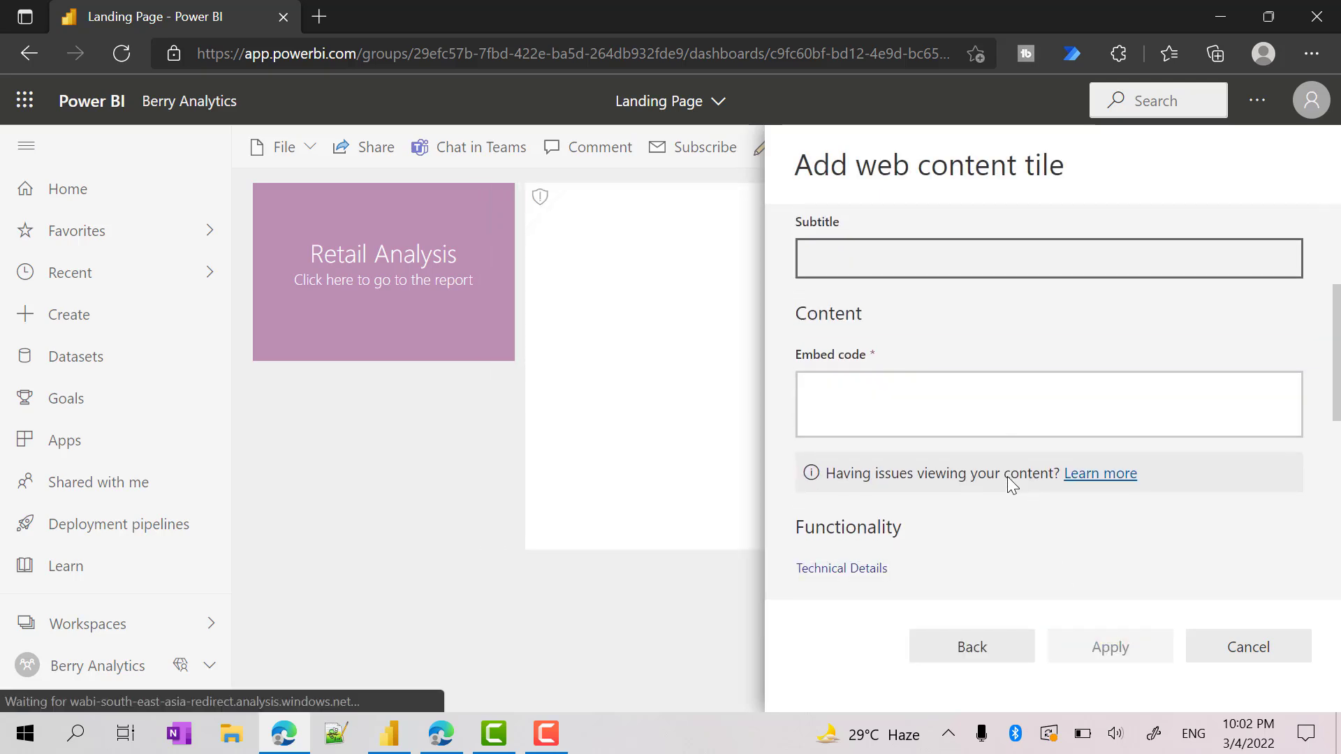
scroll(957, 440, "up", 3)
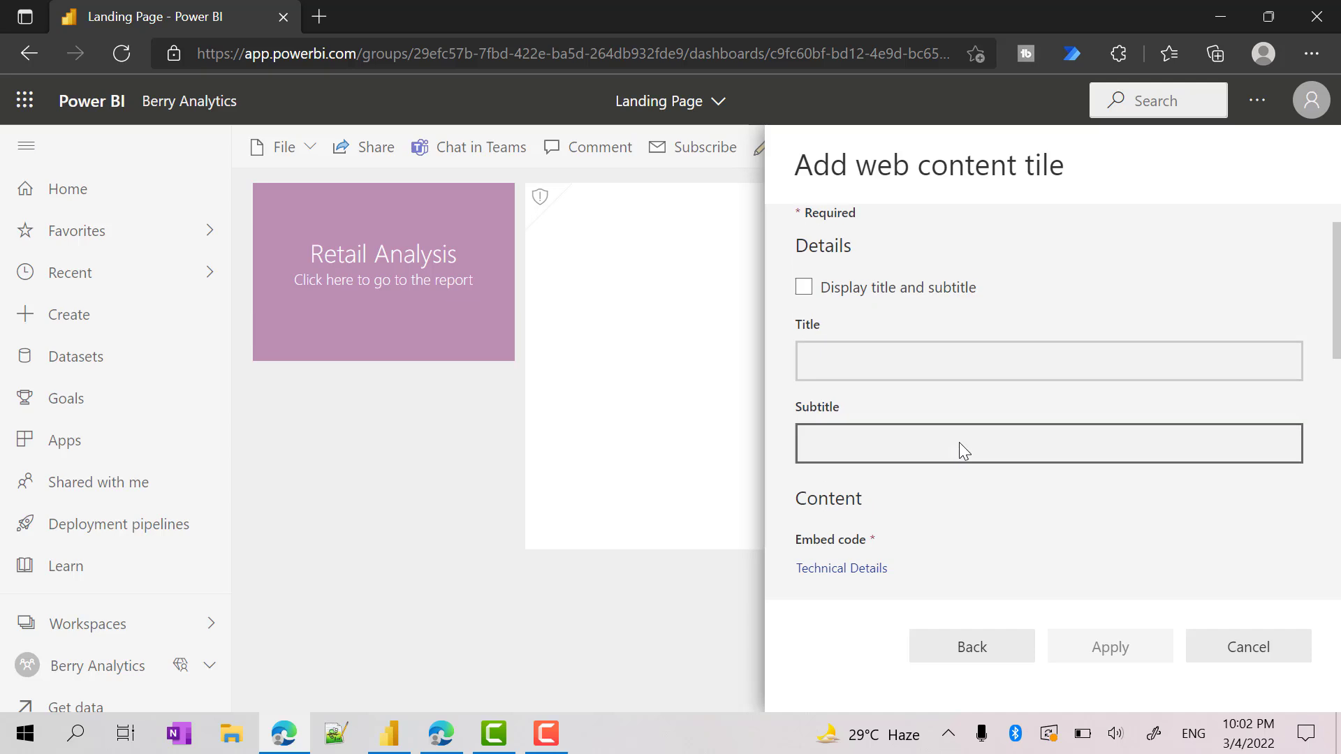
left_click(971, 649)
left_click(1040, 364)
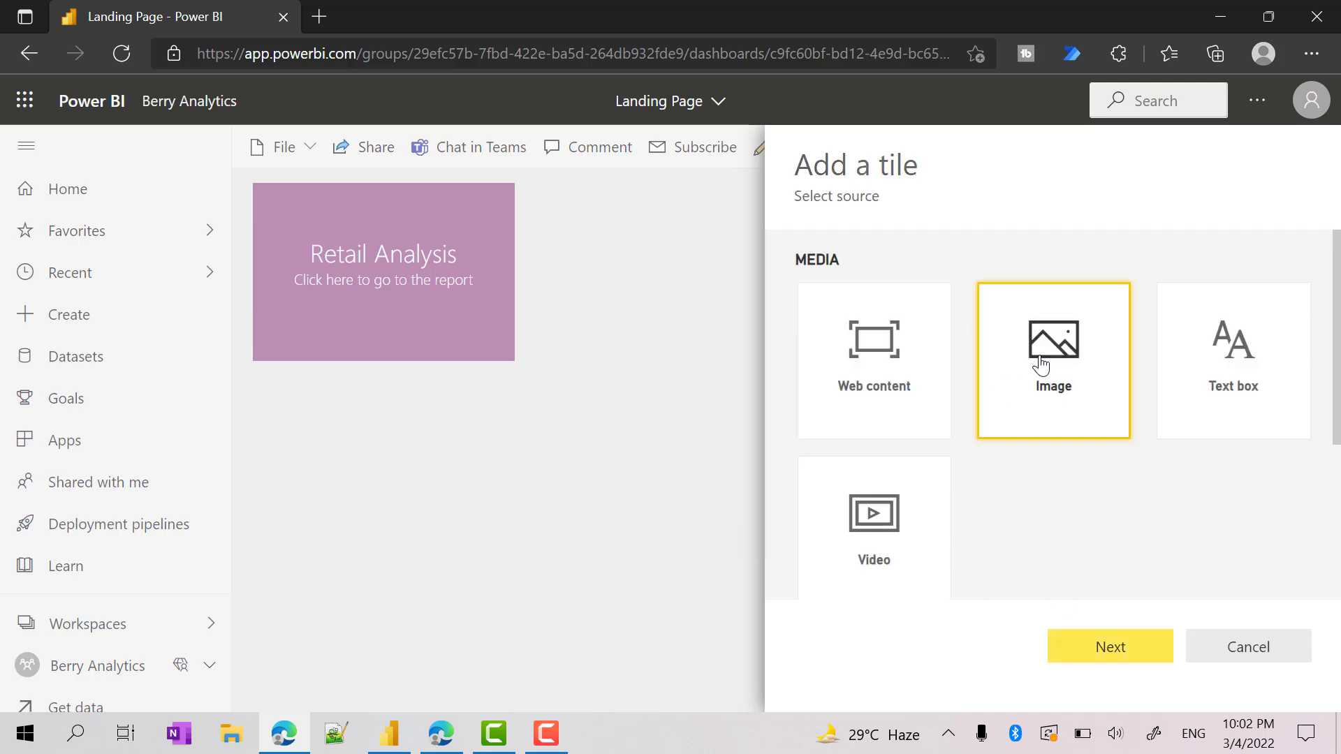
left_click(1117, 647)
scroll(1006, 502, "down", 2)
left_click(832, 442)
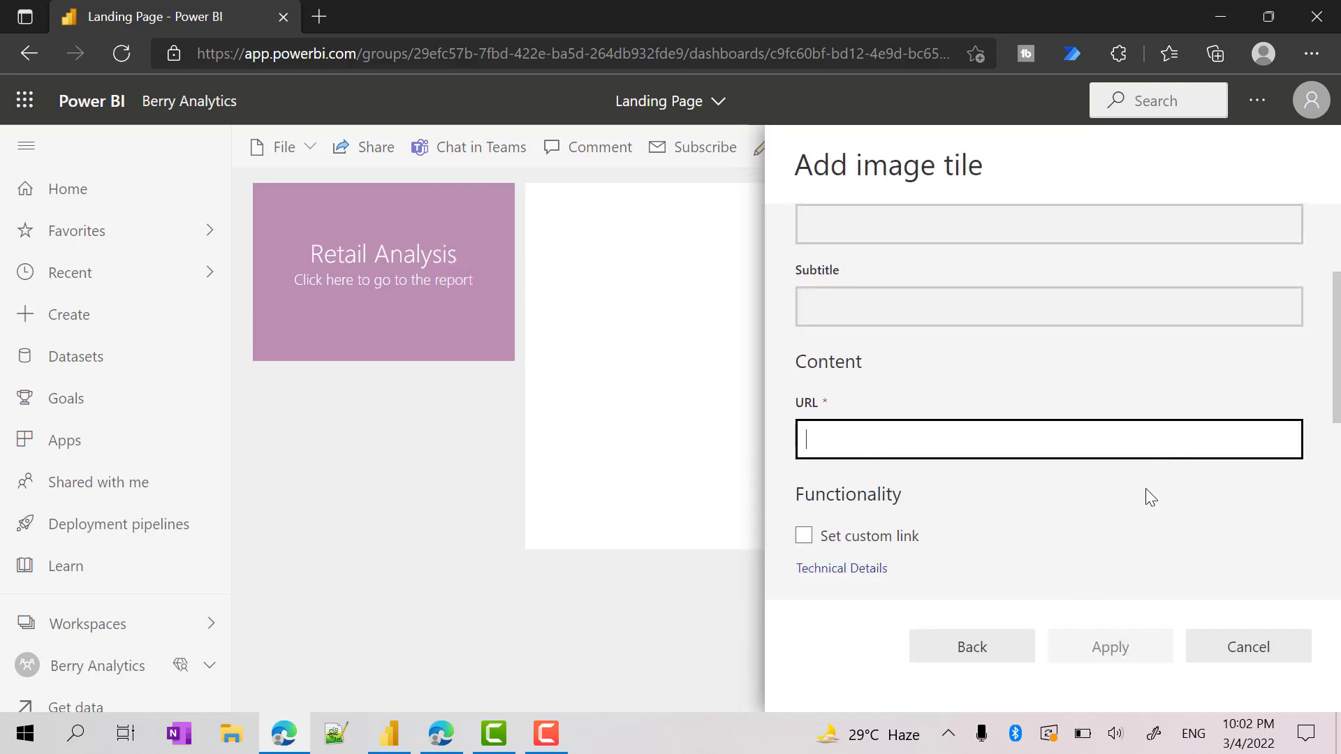
left_click(1264, 656)
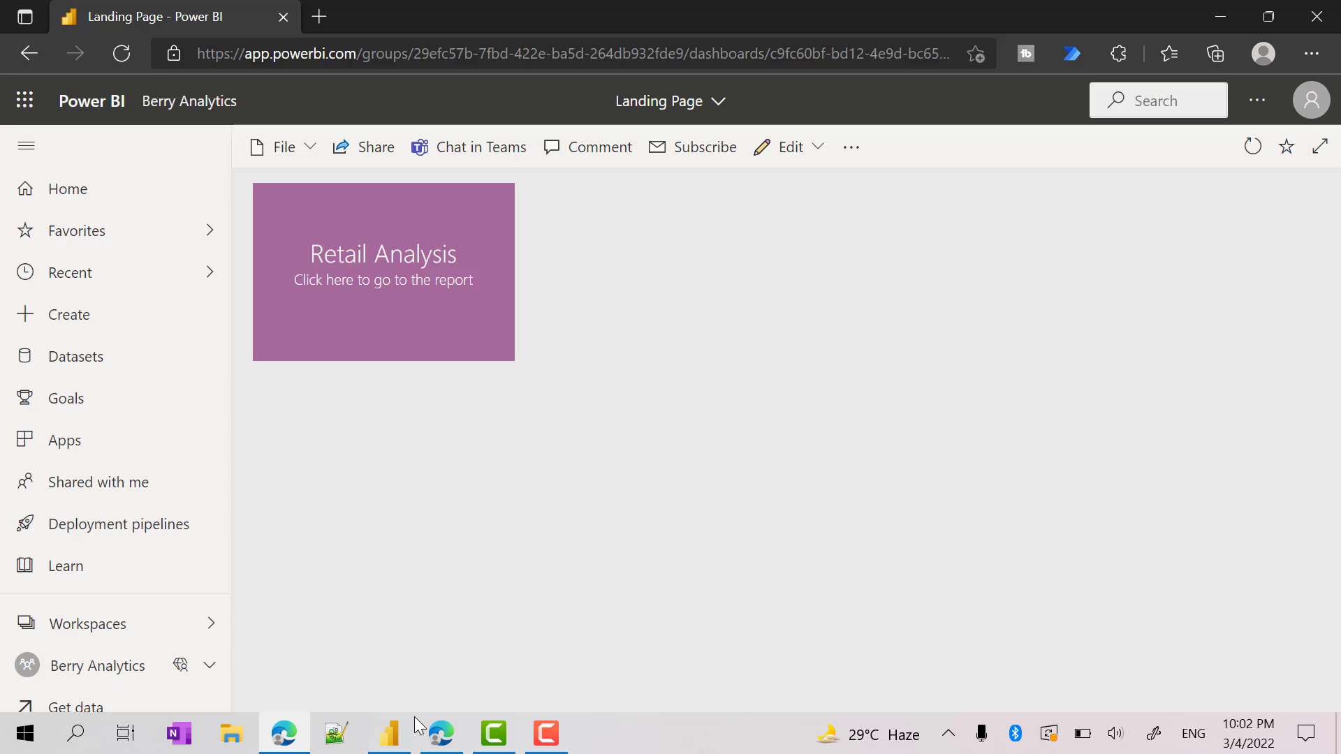
Step: Switch to Power BI Desktop and publish the Icons report to the Berry Analytics workspace
left_click(389, 734)
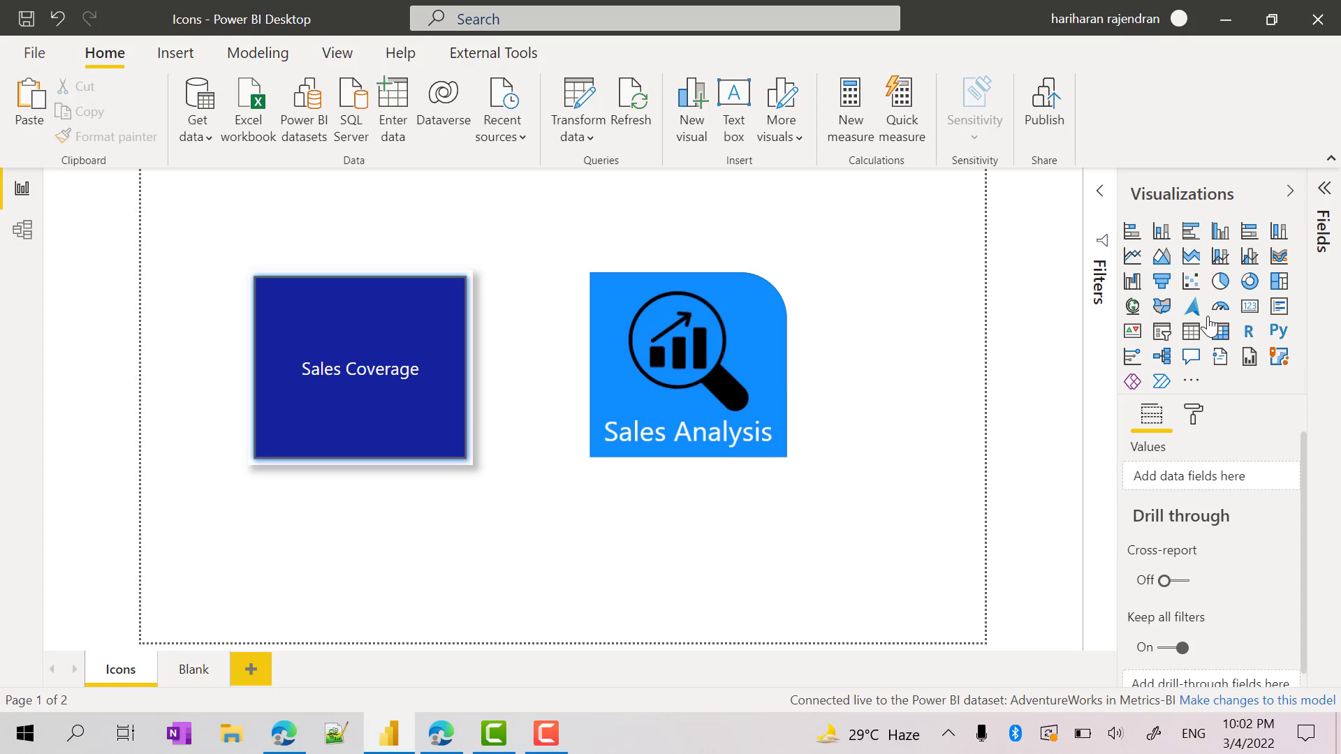
left_click(1051, 108)
left_click(770, 399)
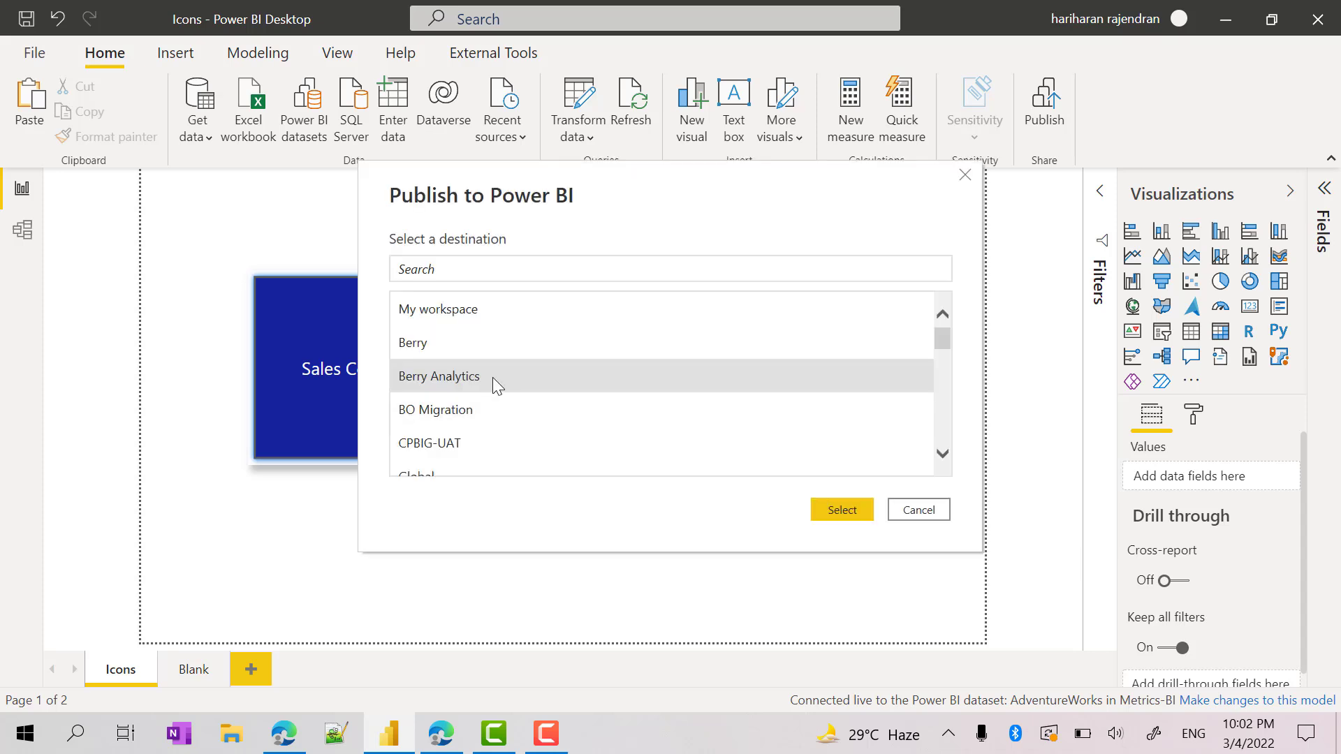
left_click(835, 511)
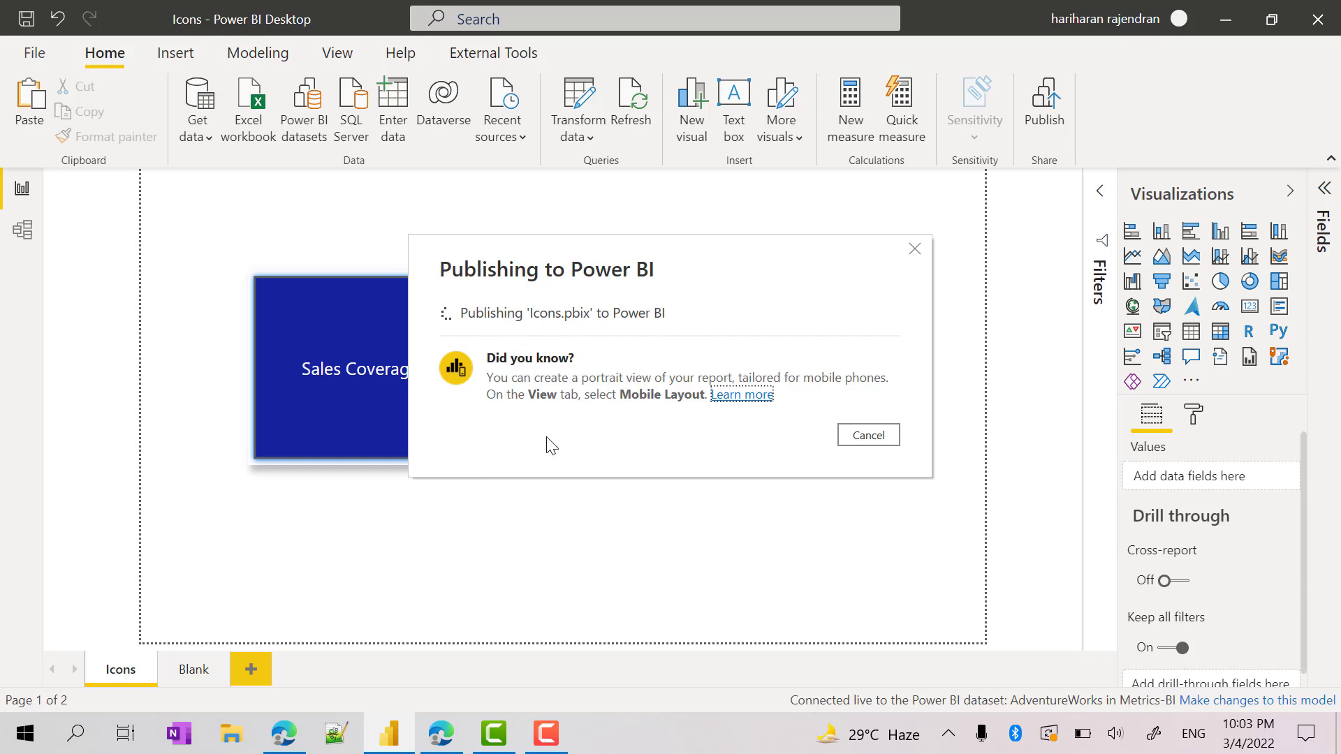
Step: Return to the Berry Analytics workspace in the browser and open the Icons report for editing
left_click(284, 733)
left_click(115, 663)
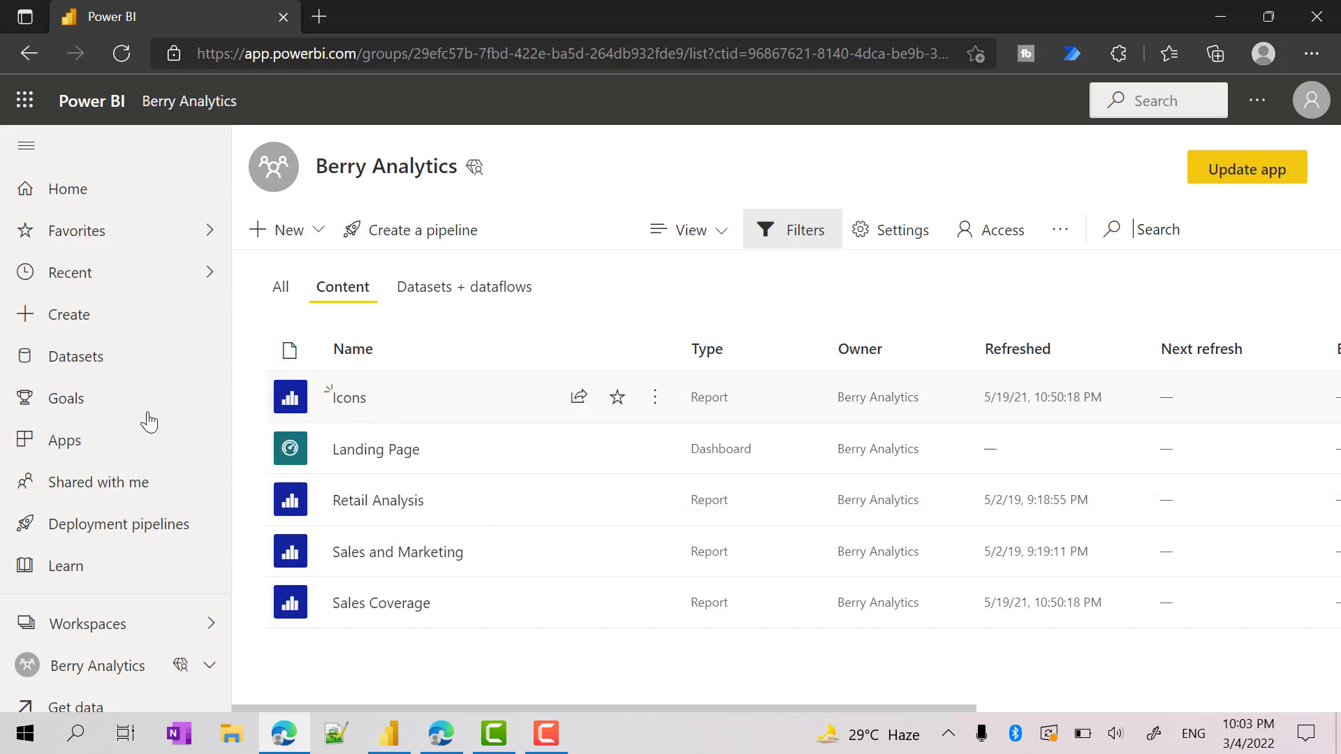
left_click(348, 396)
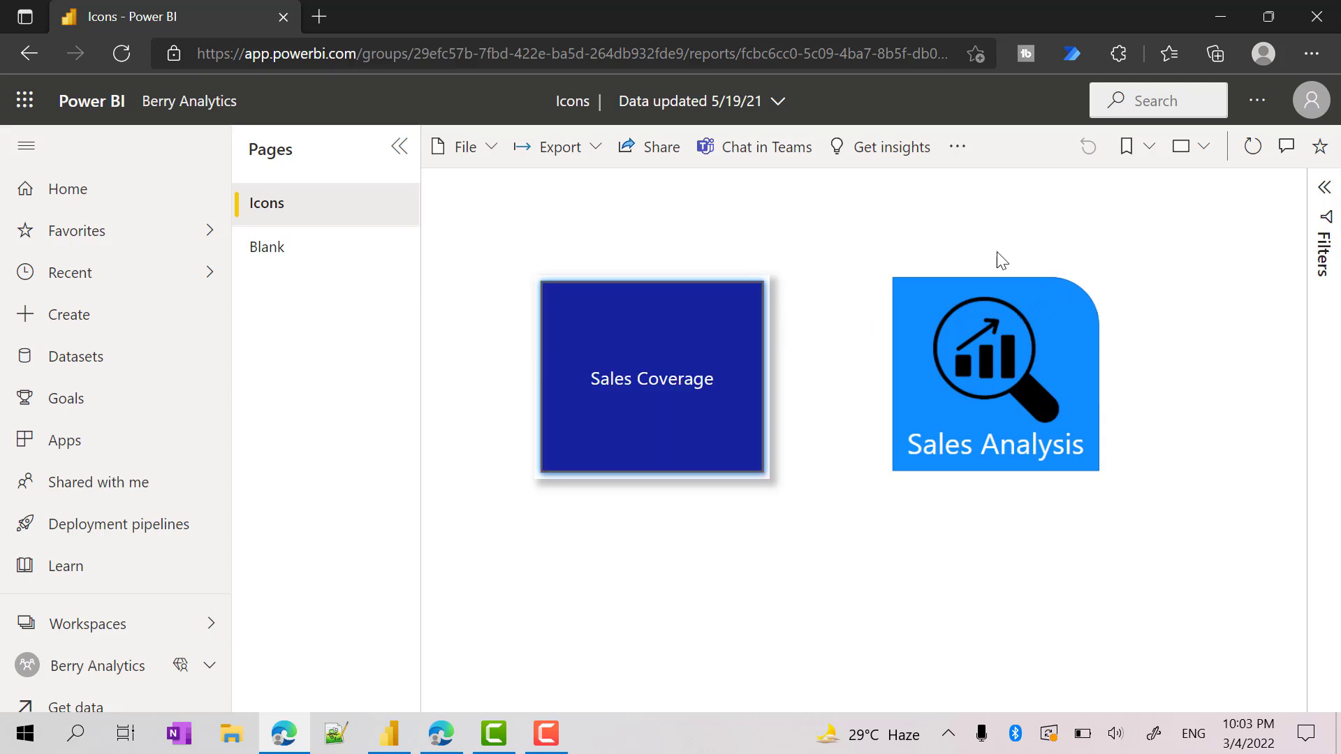
left_click(957, 148)
left_click(947, 225)
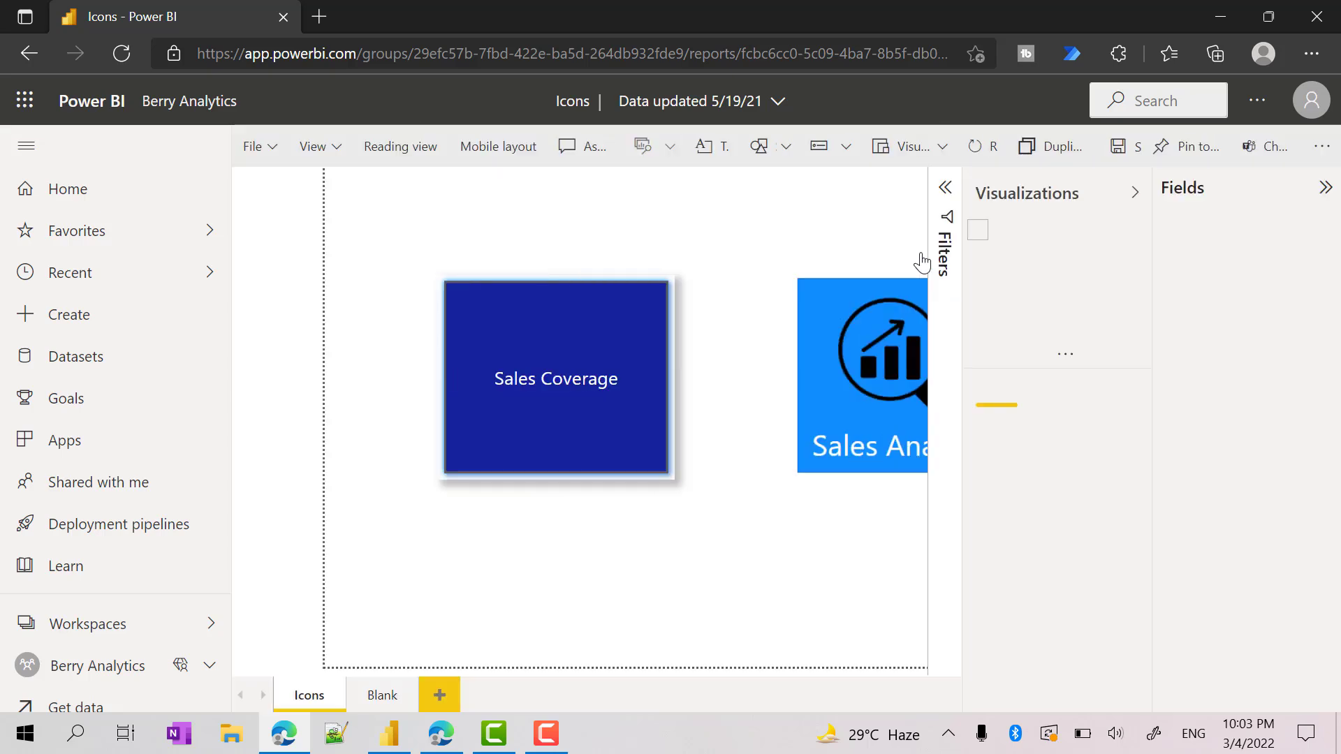
Step: Turn on the visual header for the Sales Analysis image and save the Icons report
left_click(476, 274)
scroll(1090, 628, "down", 3)
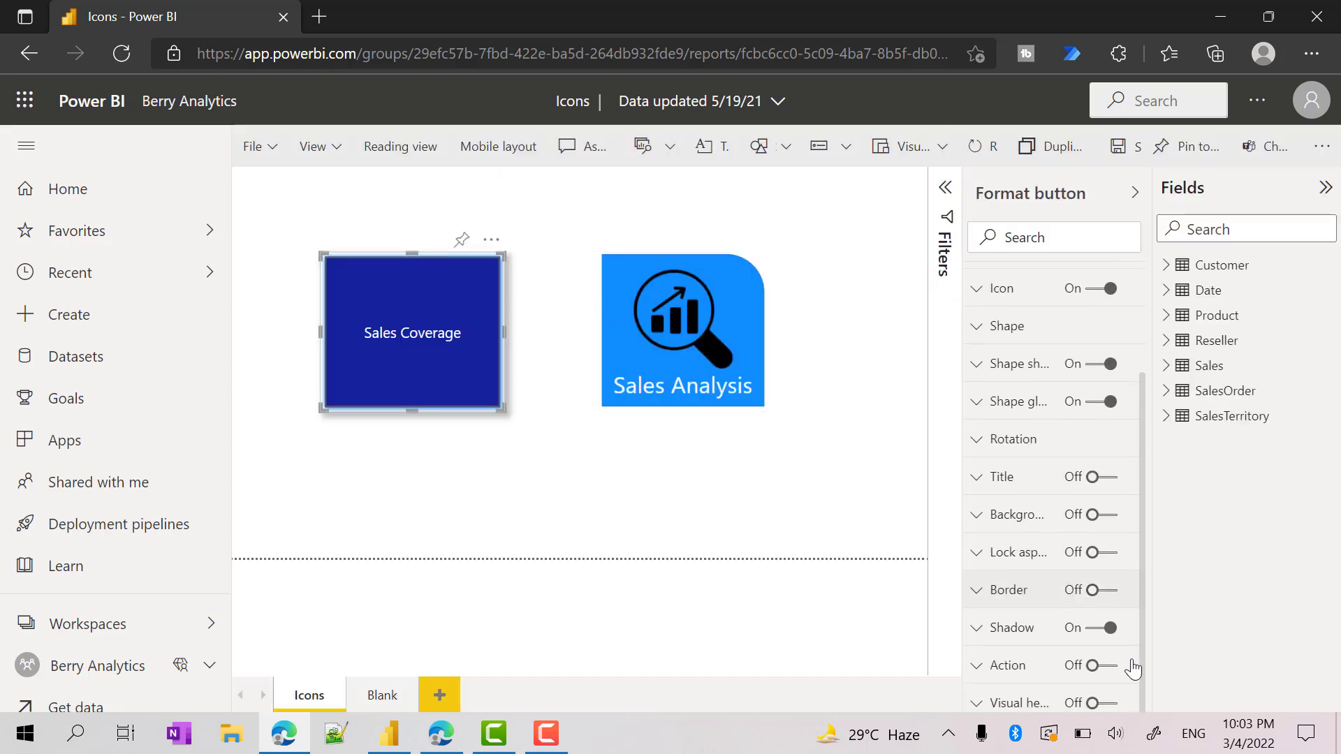
left_click(726, 379)
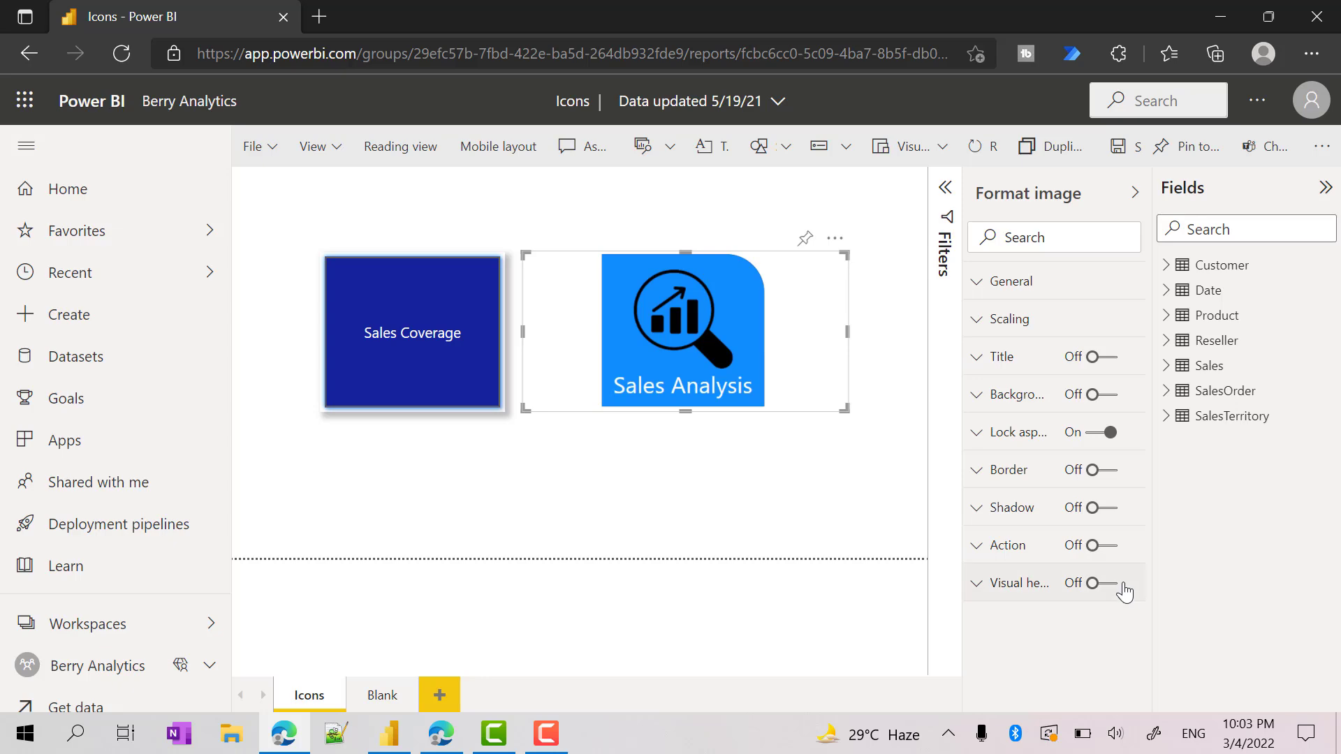
left_click(1103, 583)
left_click(1117, 147)
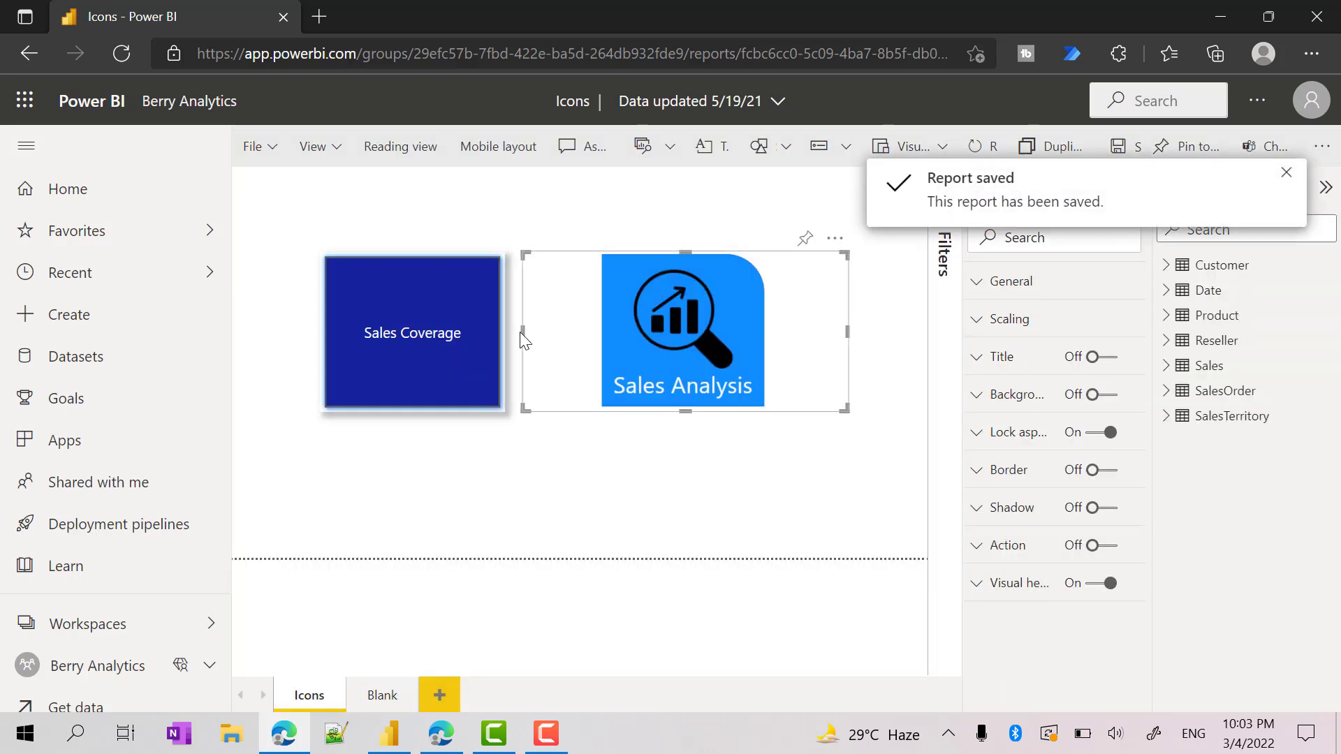
Step: Pin the Sales Coverage button and the Sales Analysis image to the existing Landing Page dashboard
left_click(461, 242)
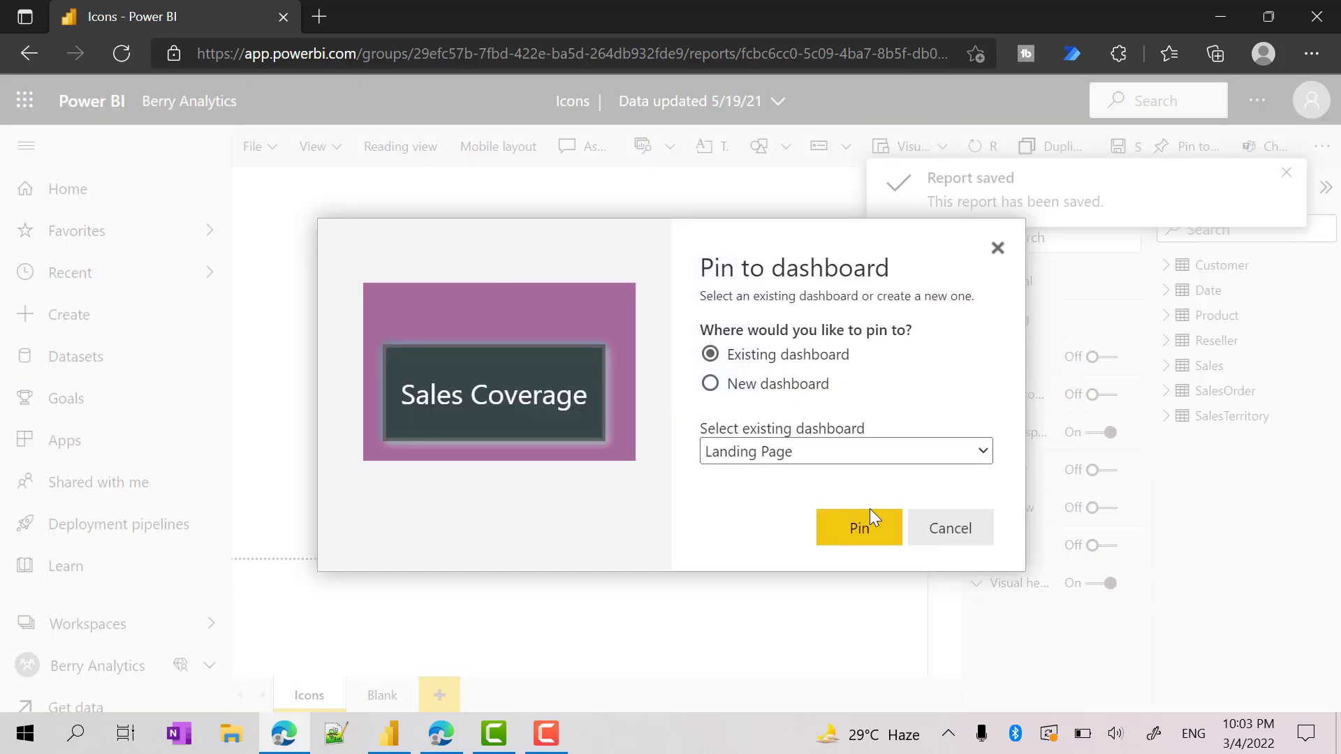
left_click(873, 543)
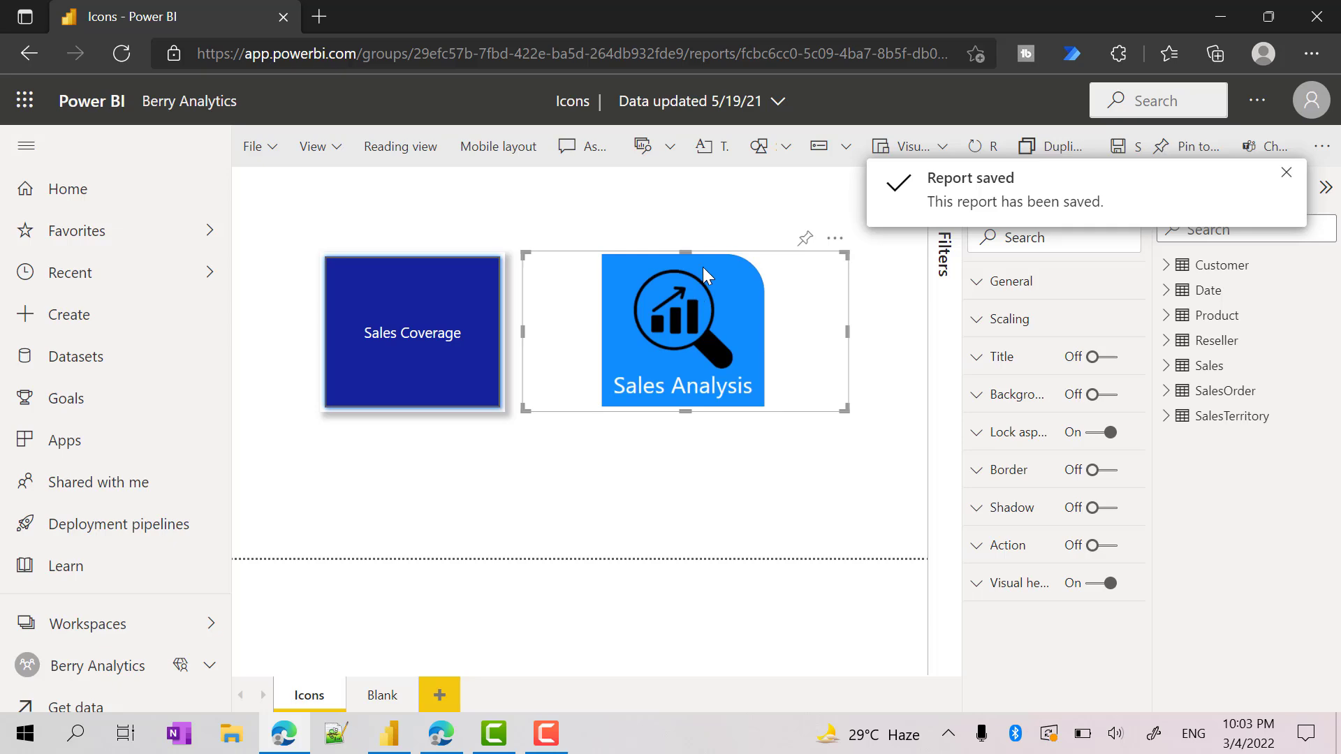
left_click(807, 240)
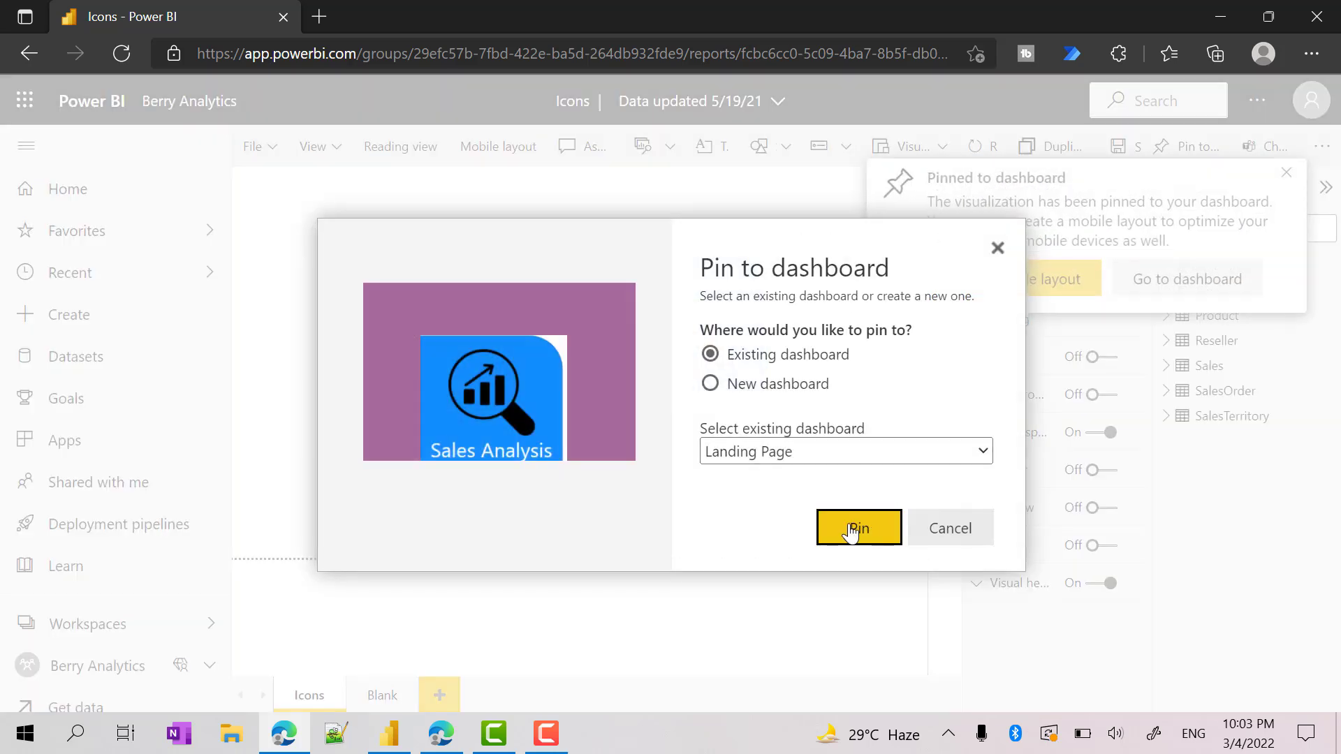
left_click(851, 530)
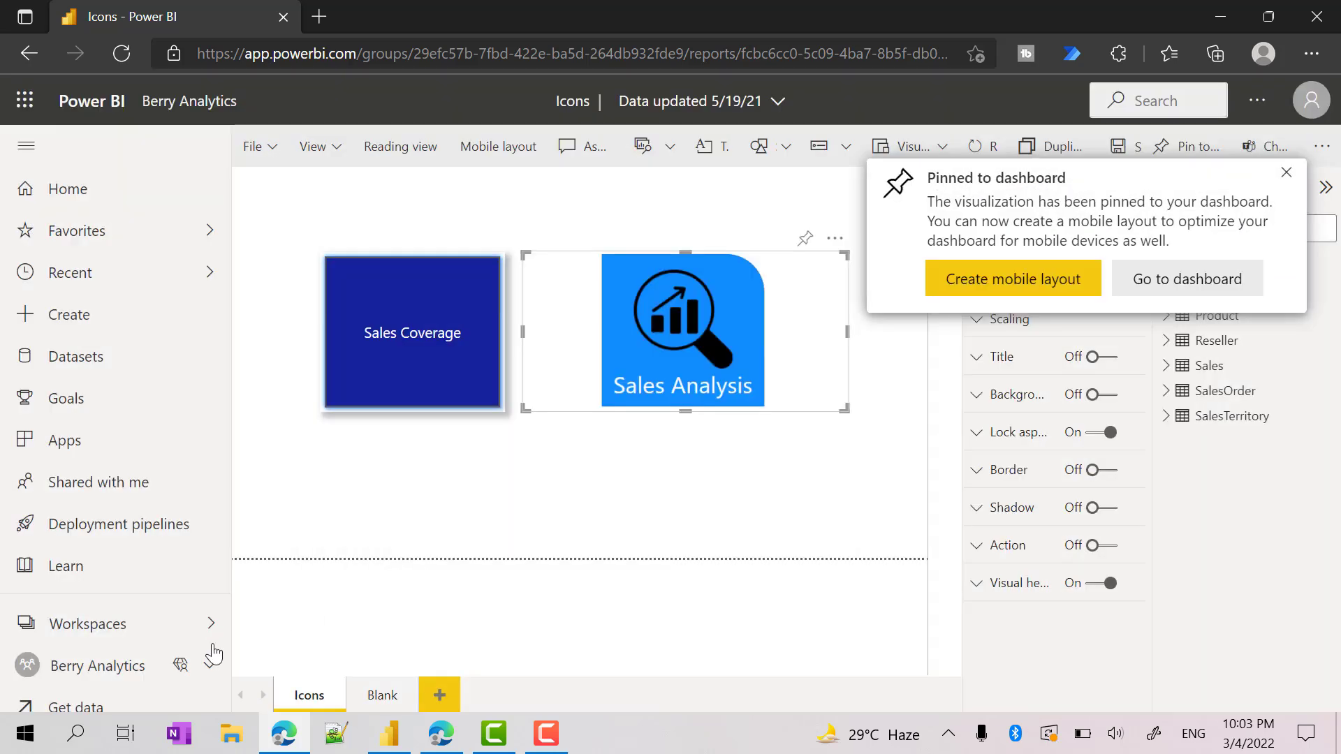
Step: Open the Landing Page dashboard and shrink the Sales Coverage and Sales Analysis tiles to the Retail Analysis tile's size
left_click(95, 665)
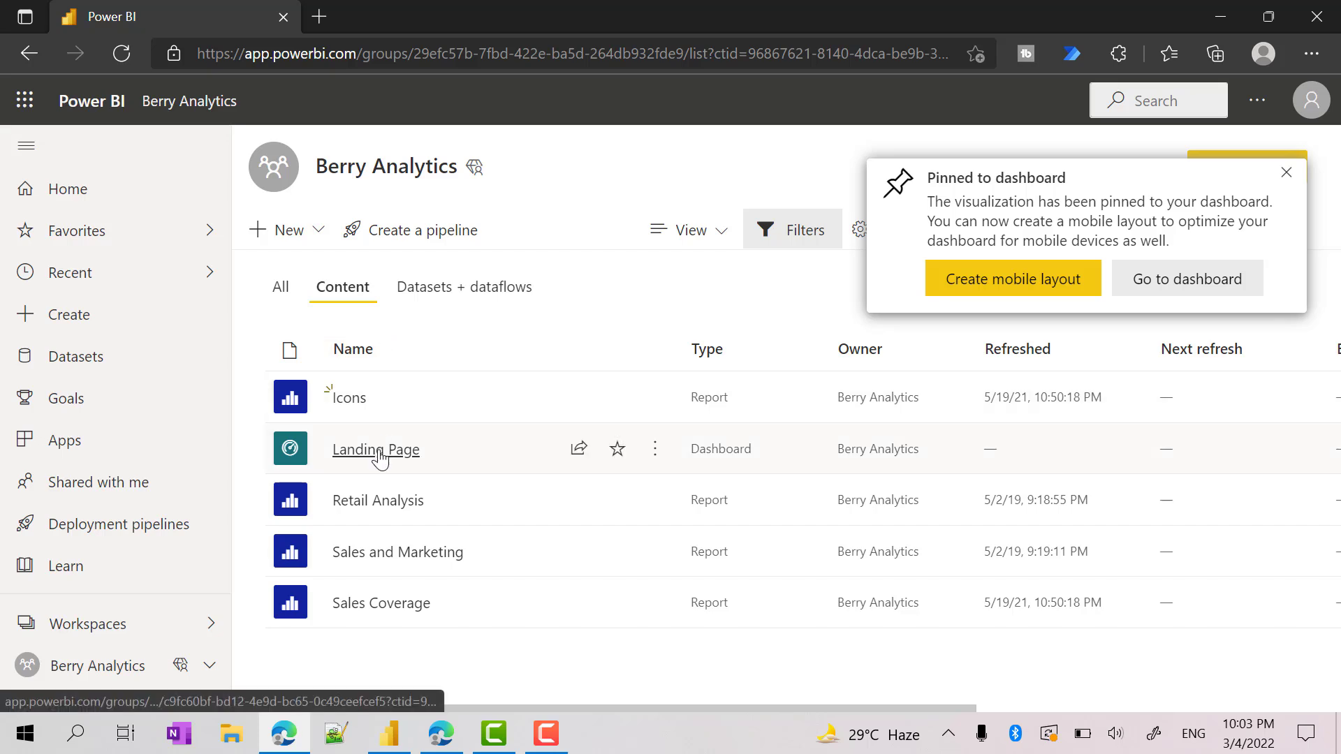
left_click(378, 452)
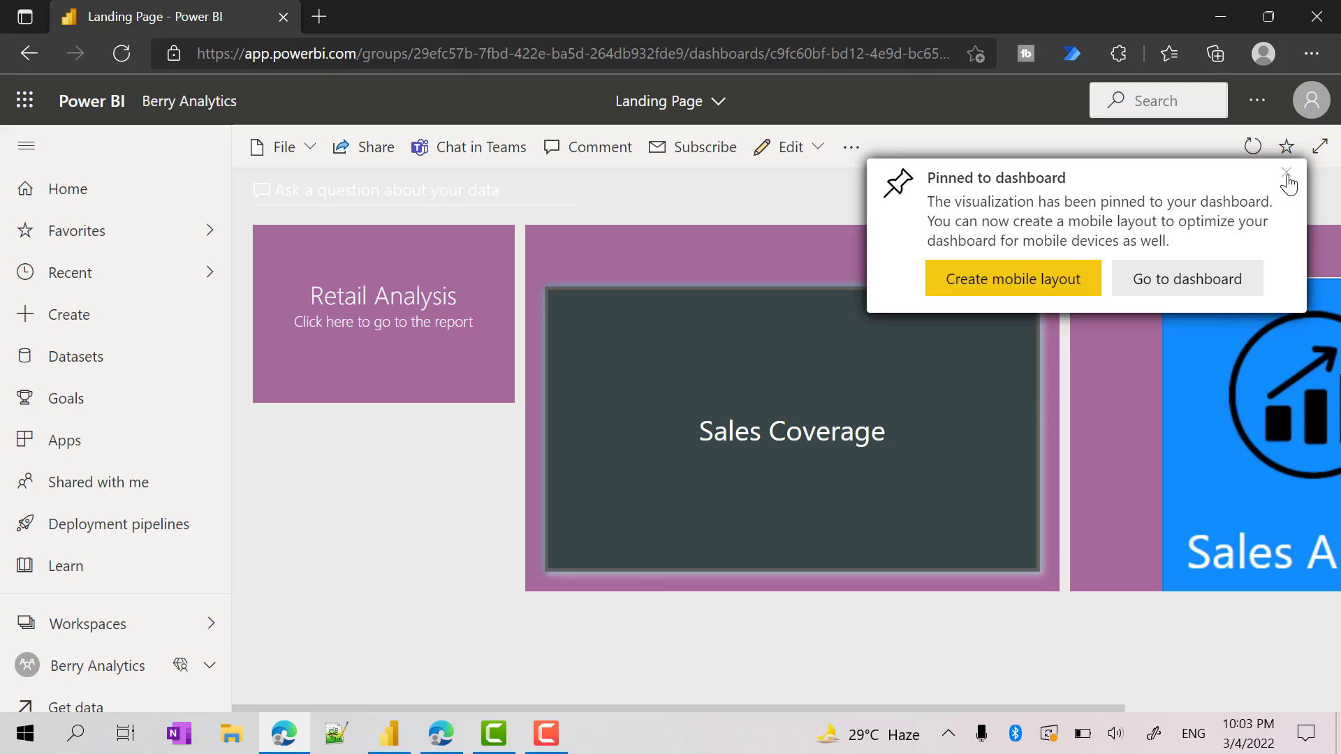
left_click_drag(1053, 582, 758, 380)
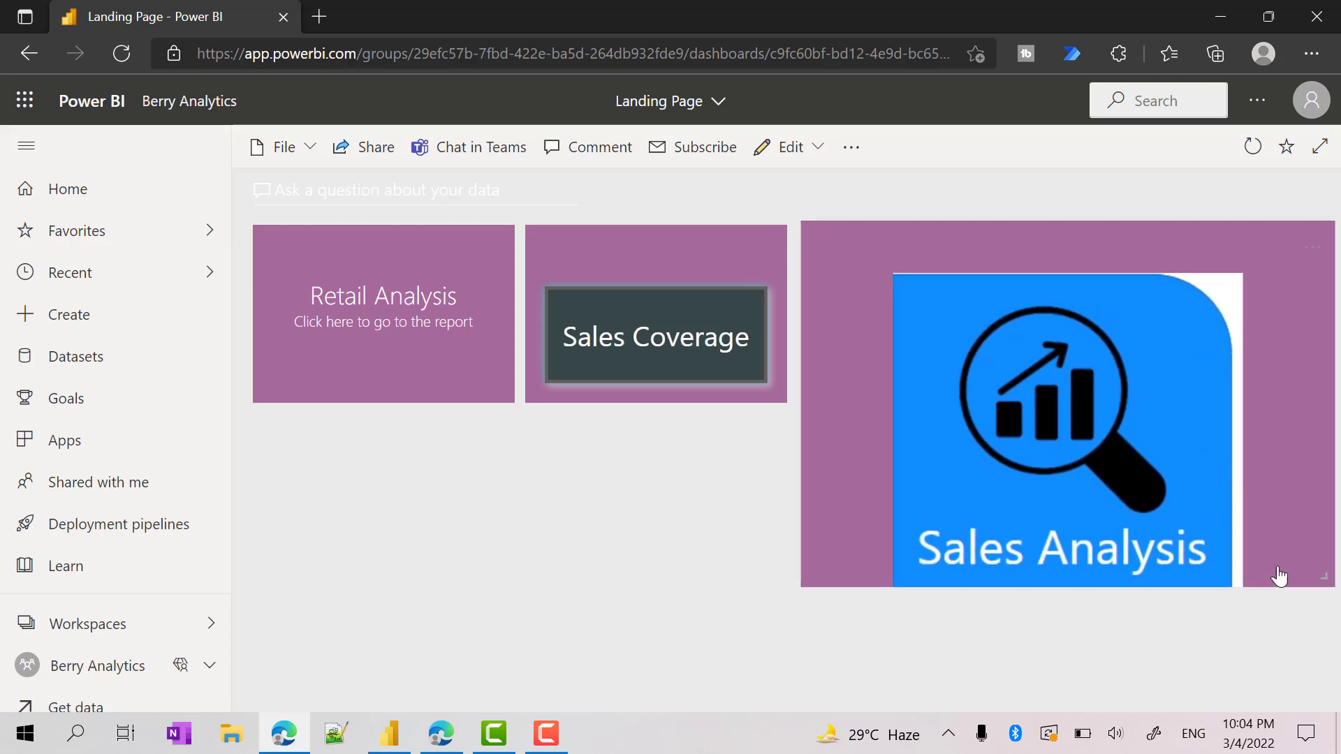
left_click_drag(1327, 586, 1033, 396)
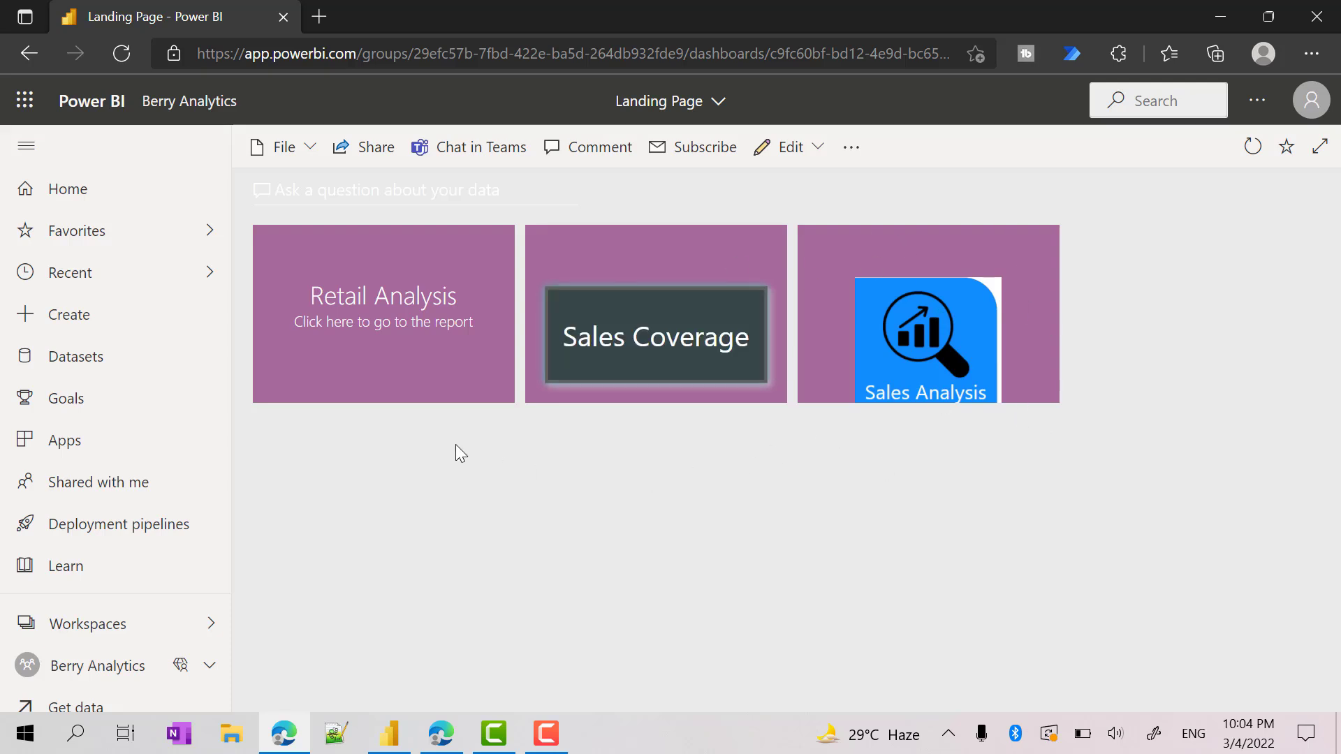
Step: Reset the Landing Page dashboard theme to Light, customize it with a white background color, and save the theme
left_click(795, 148)
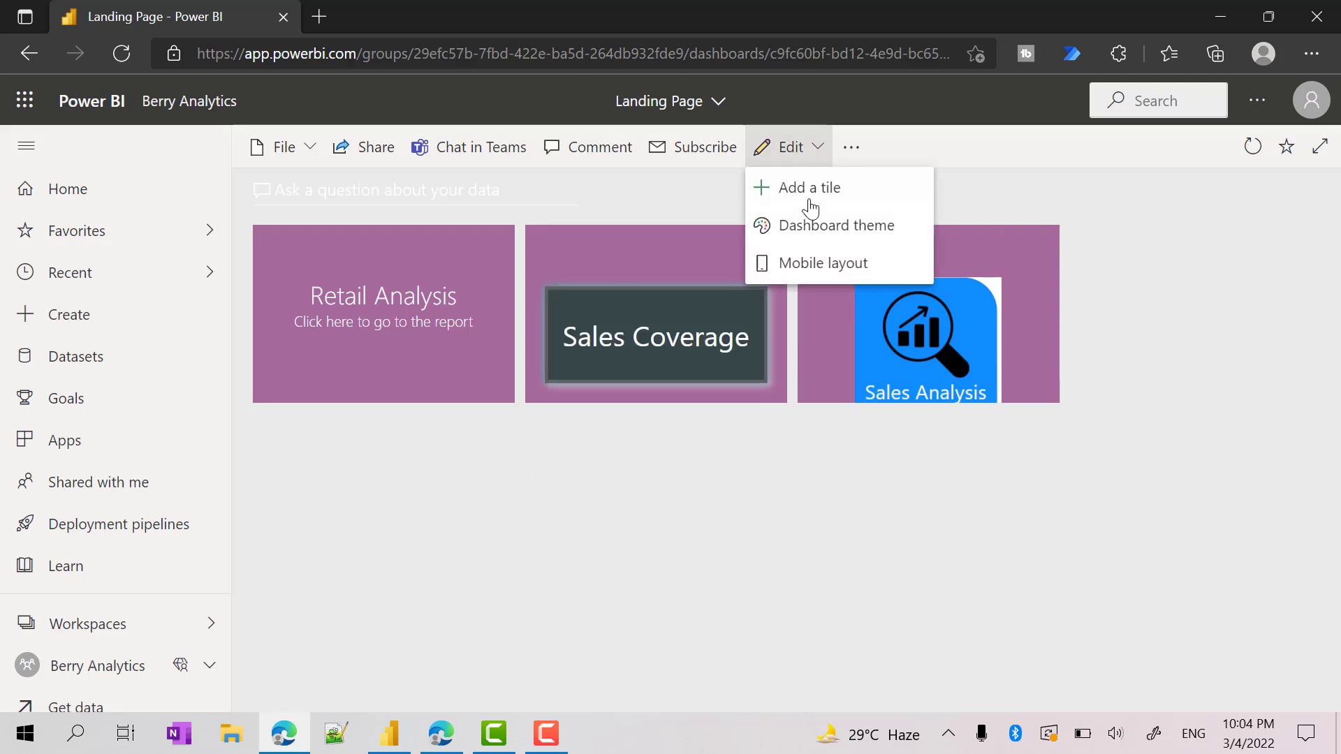
left_click(838, 231)
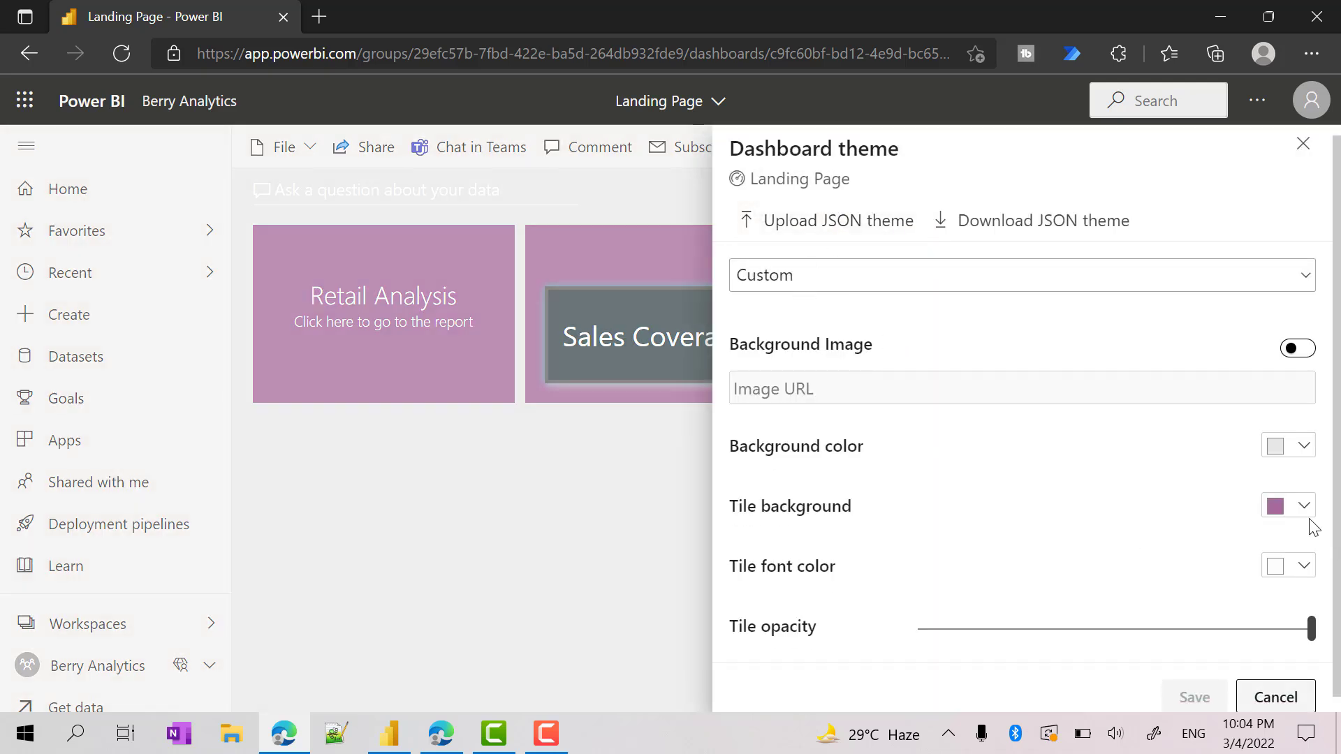
left_click(807, 288)
left_click(787, 313)
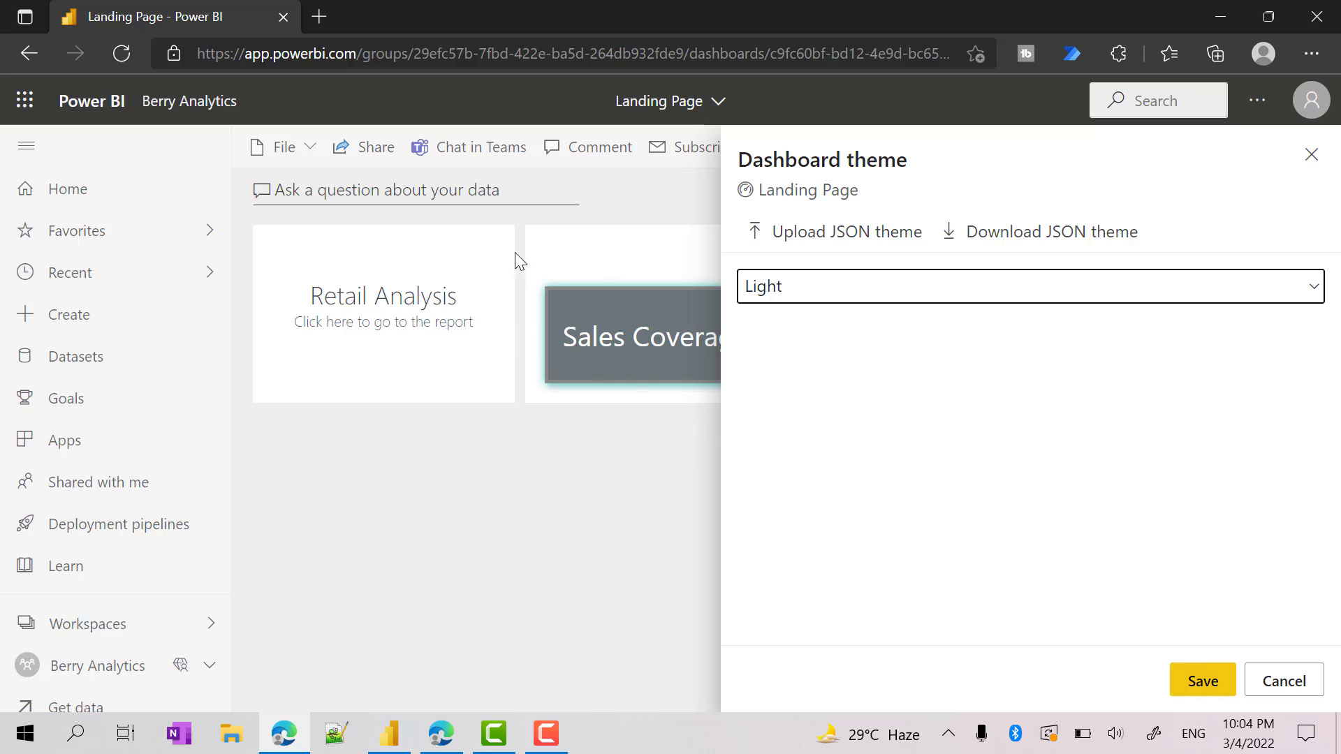
left_click(801, 294)
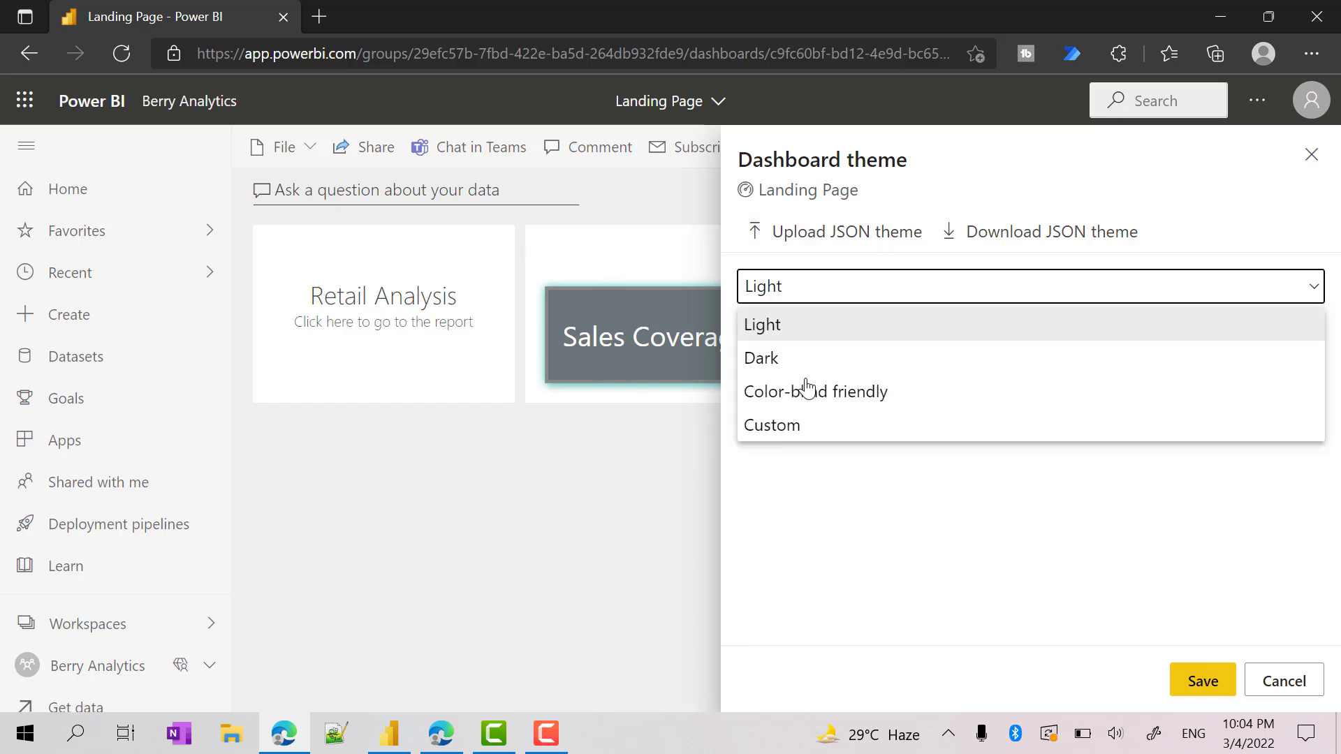
left_click(808, 431)
left_click(1303, 458)
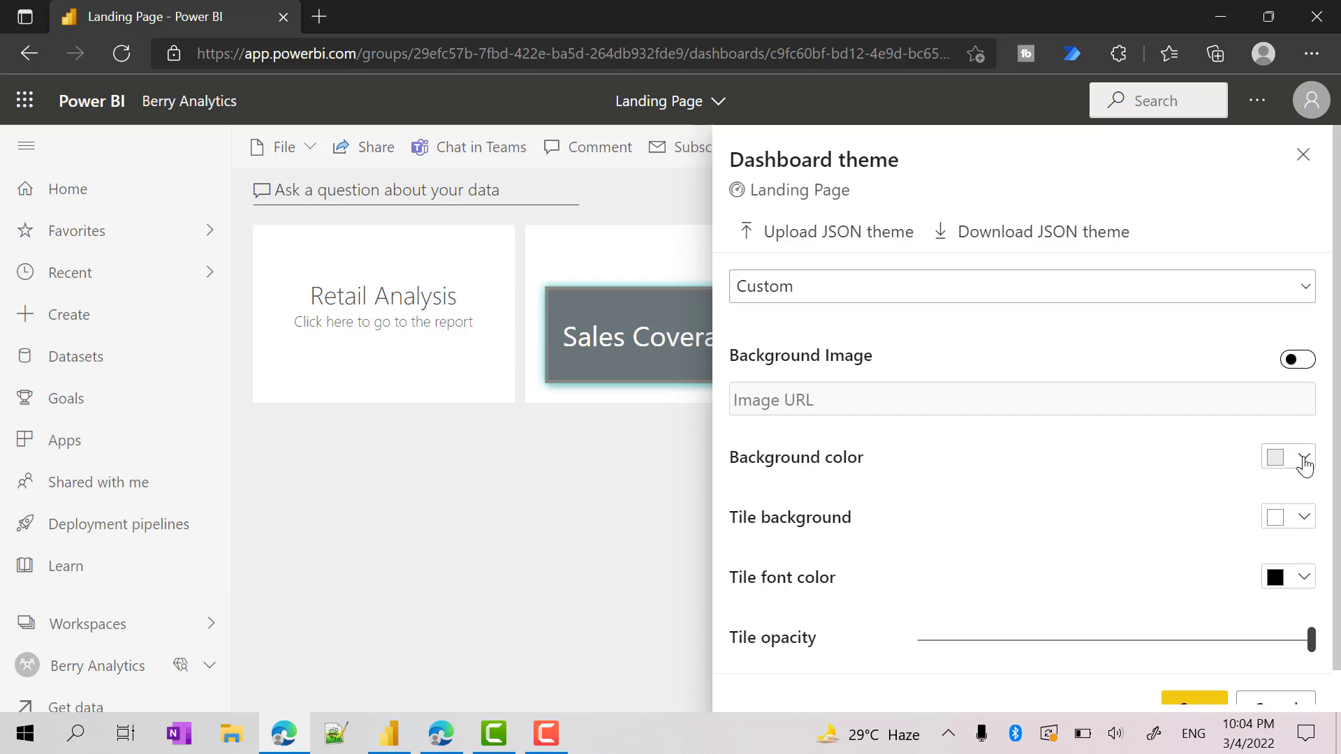
left_click(1019, 136)
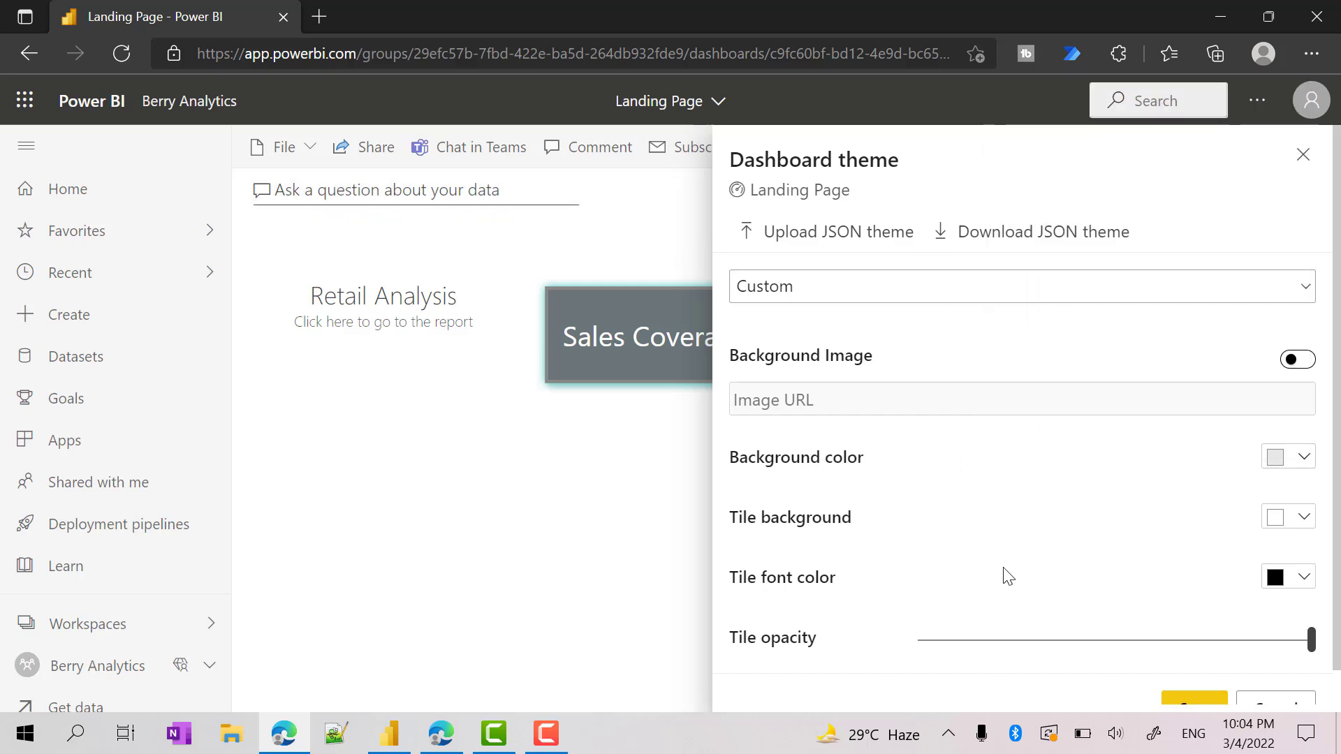
left_click(1196, 699)
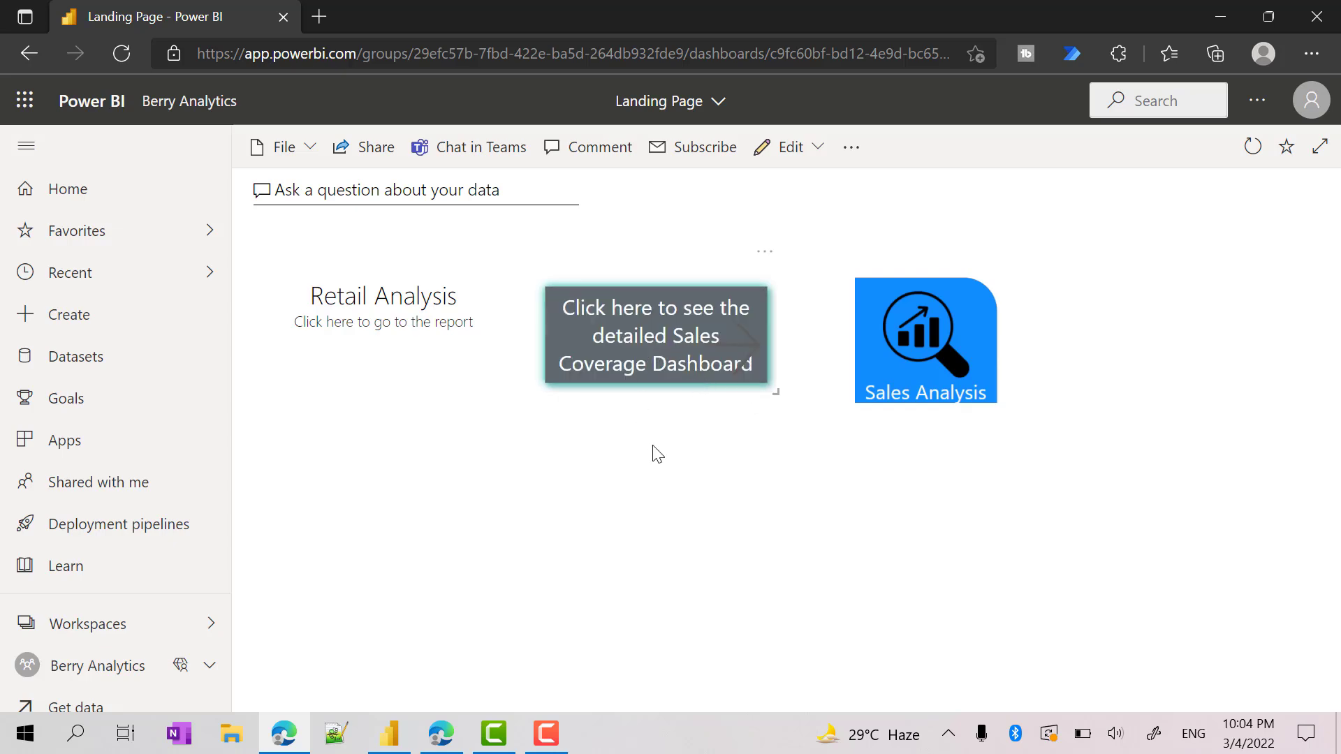
Step: Switch to Power BI Desktop, close the publishing message, review the Icons page's button and image, and return to the browser
left_click(388, 745)
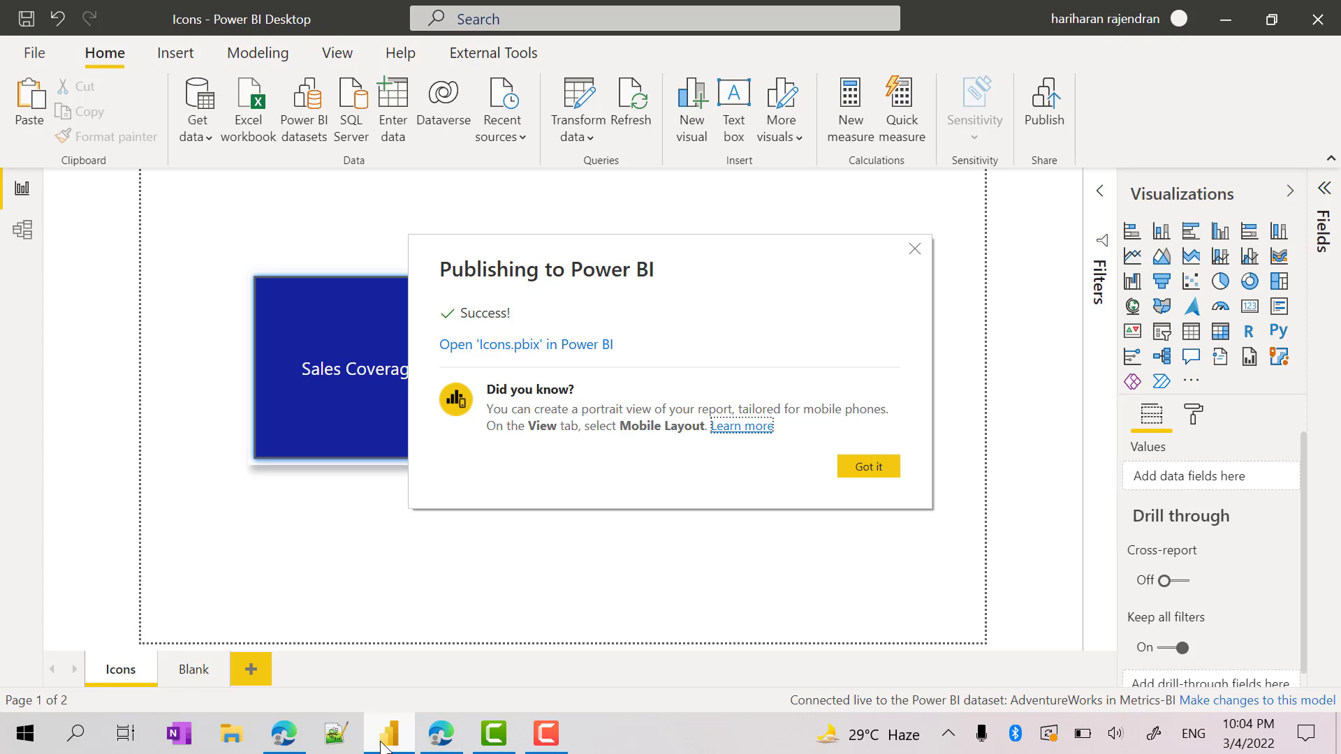
left_click(845, 475)
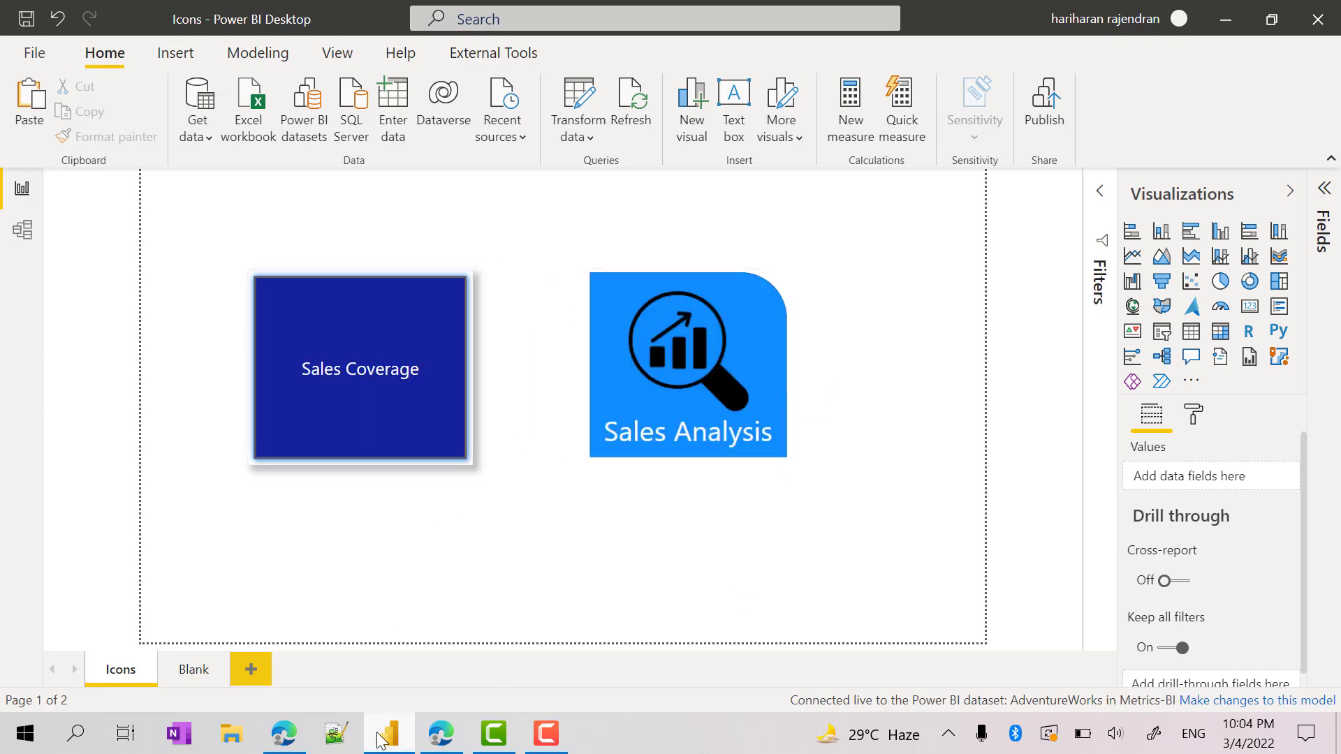
left_click(283, 733)
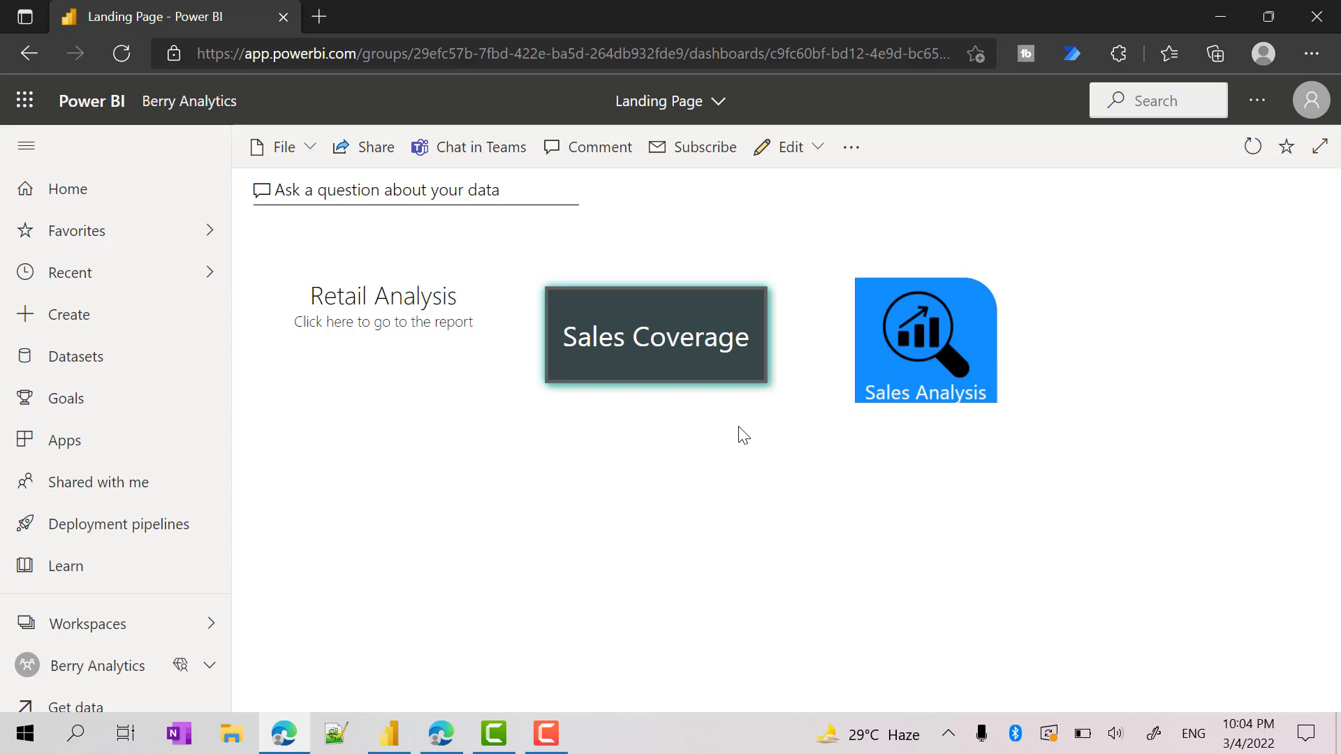
Step: Hide the Sales Coverage tile's title and subtitle and set its custom link to the workspace report Sales Coverage
left_click(669, 339)
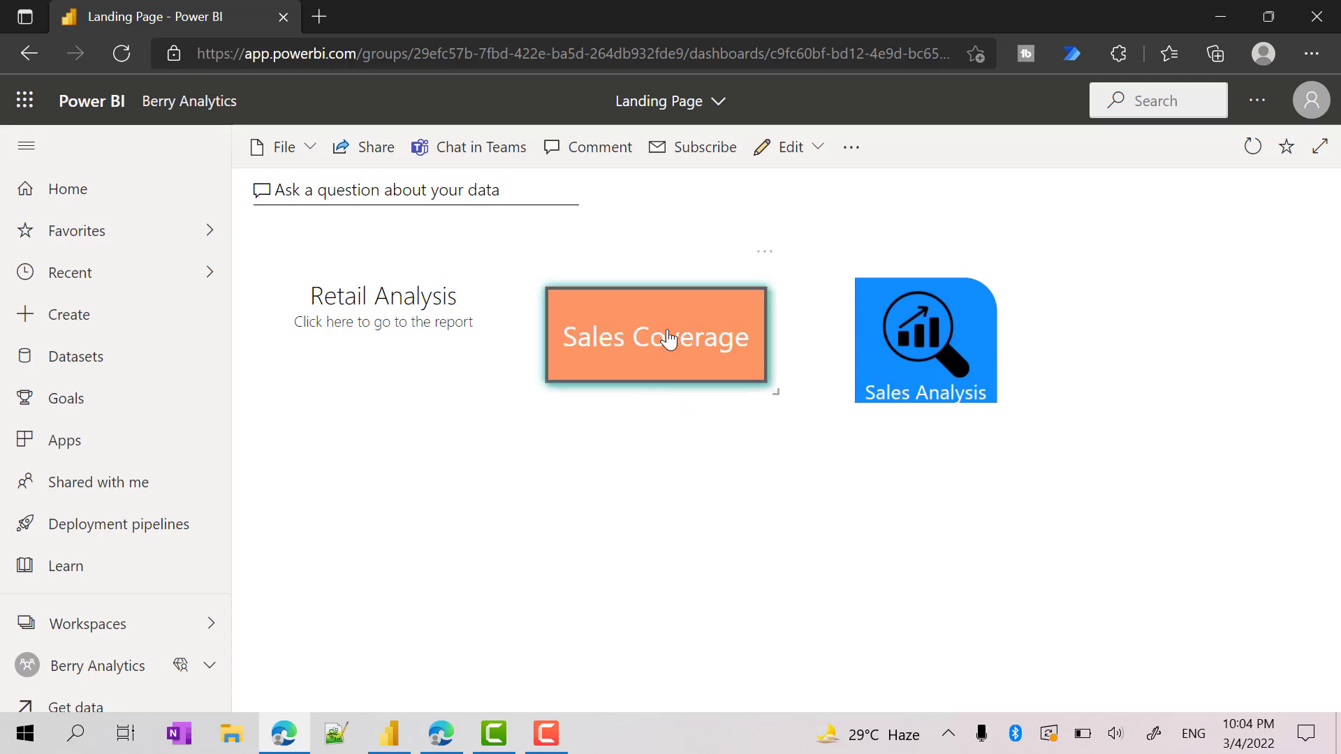
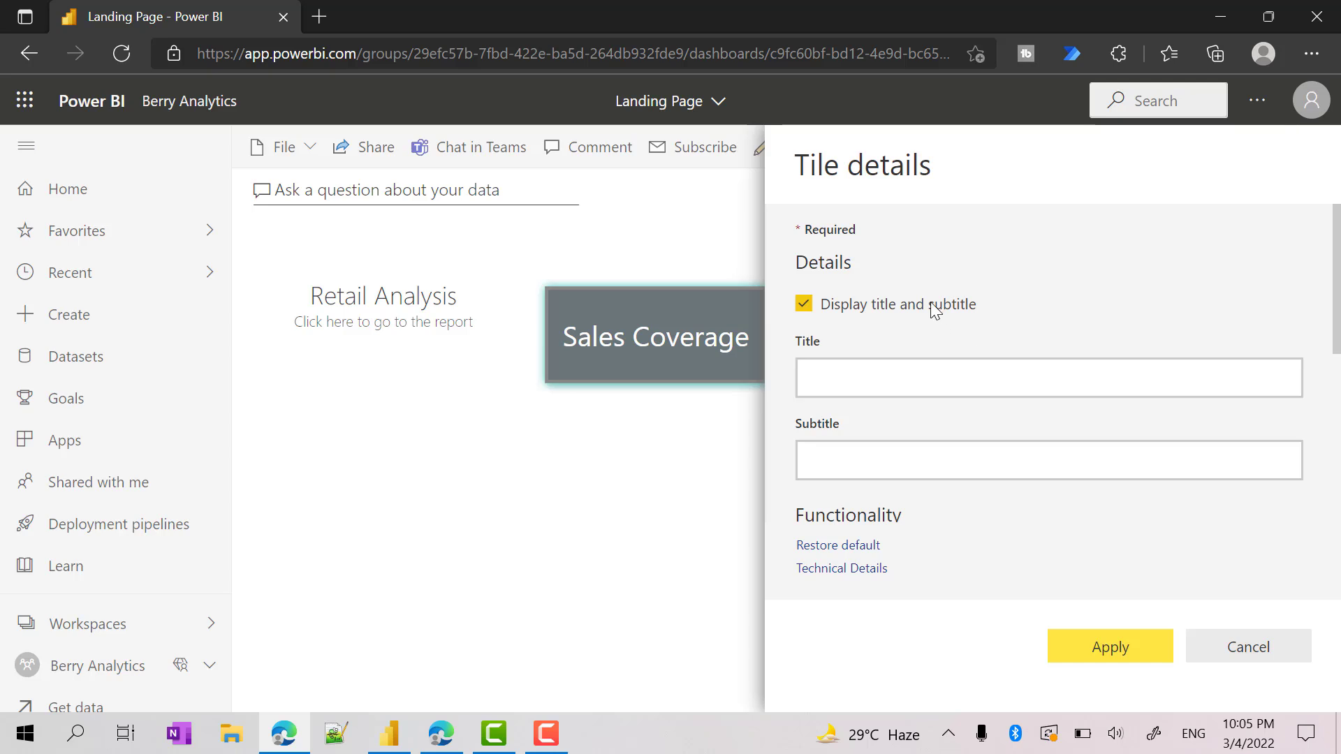
scroll(1125, 446, "down", 3)
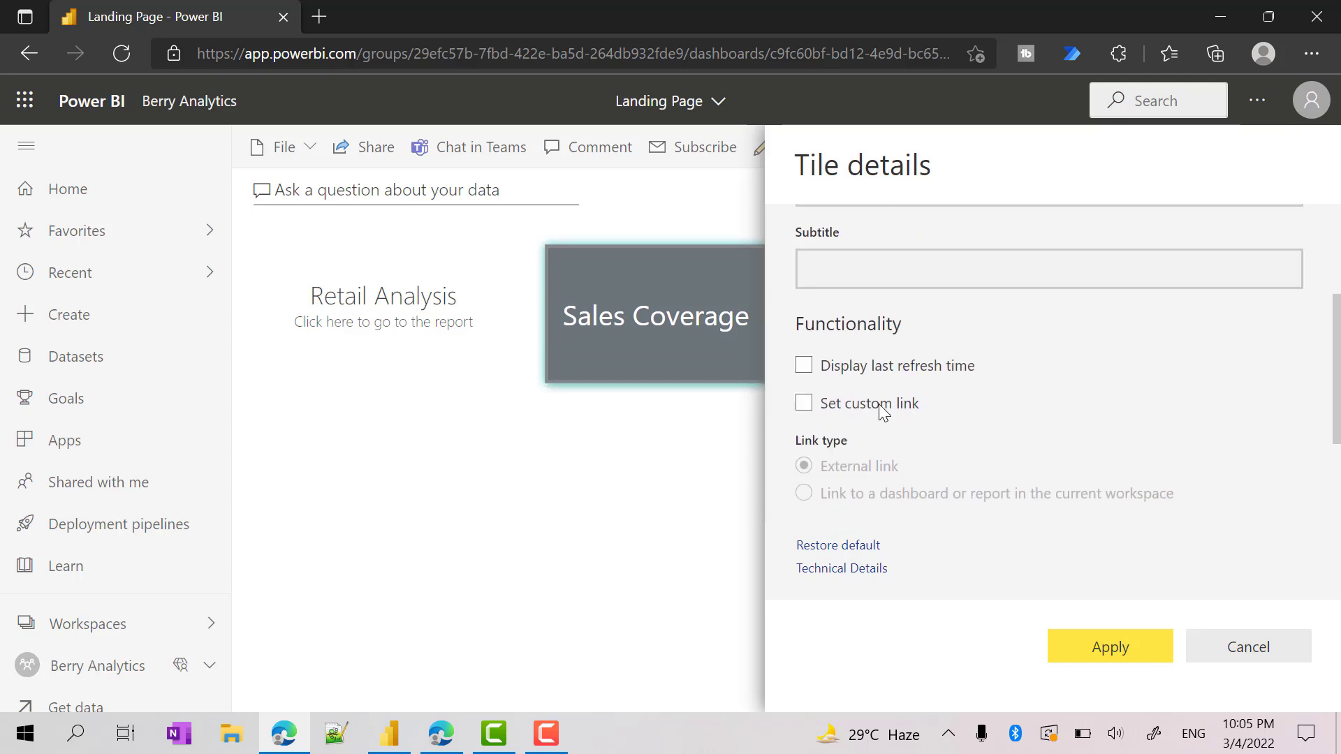
left_click(880, 410)
scroll(968, 397, "down", 1)
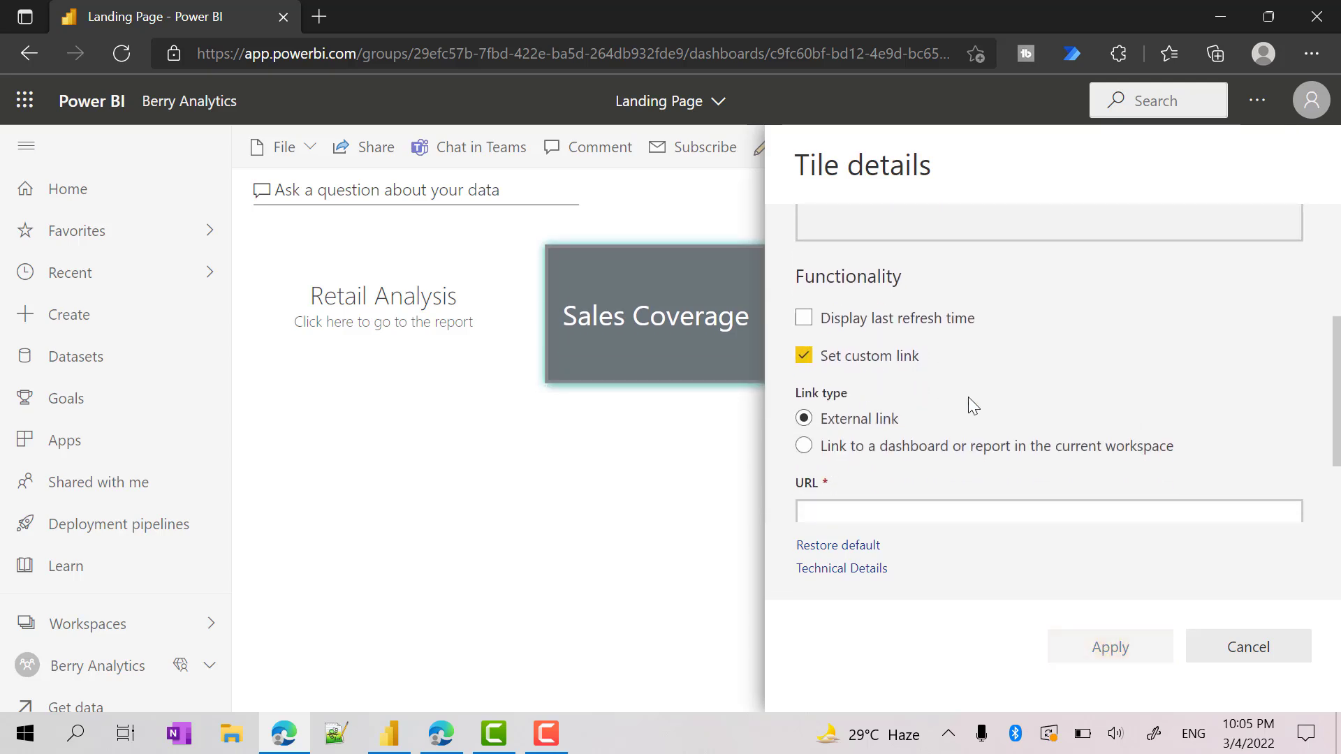
left_click(863, 452)
scroll(1109, 394, "down", 1)
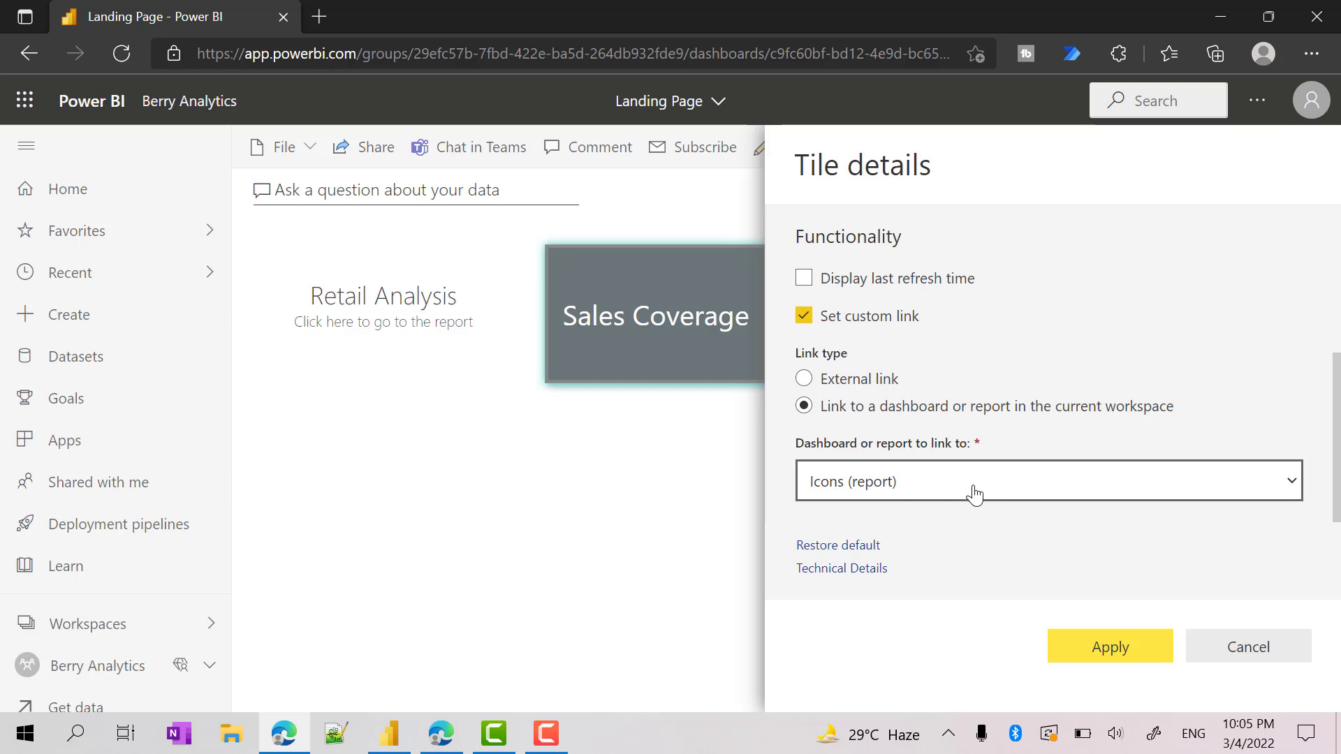
left_click(946, 494)
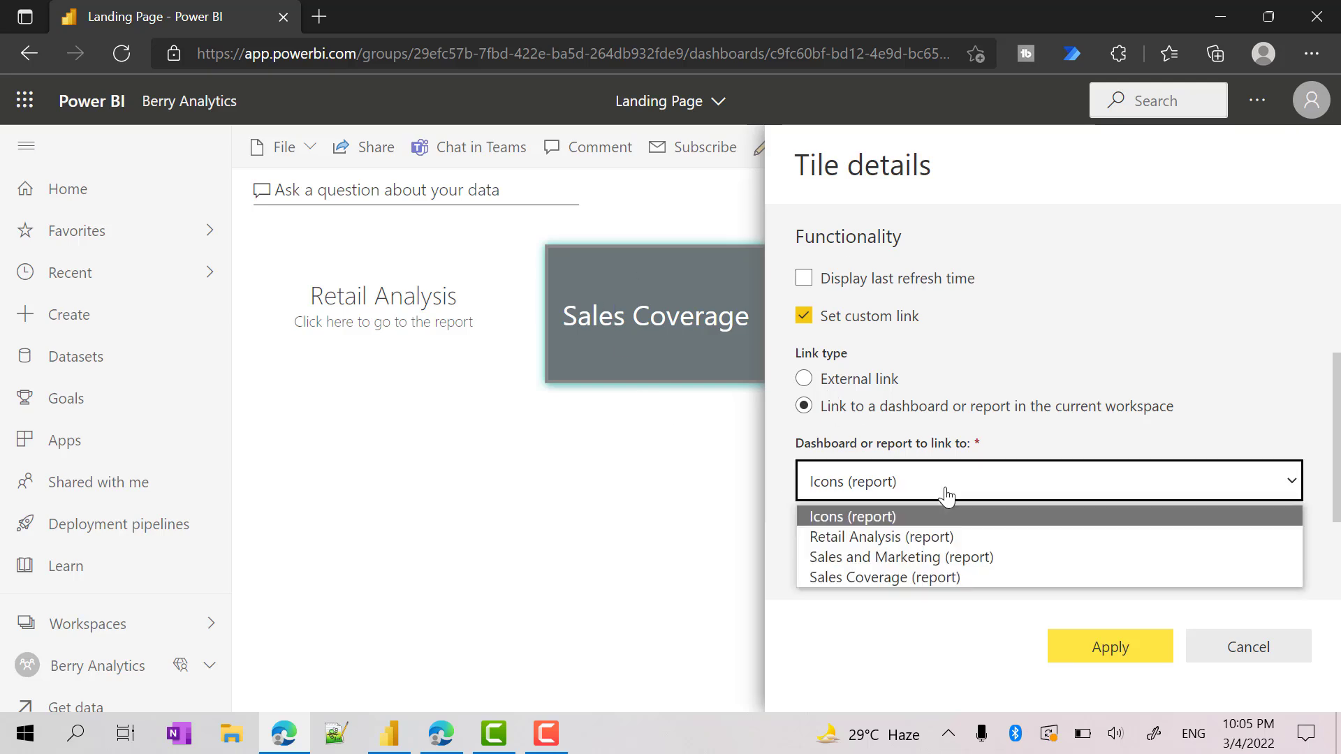
left_click(911, 577)
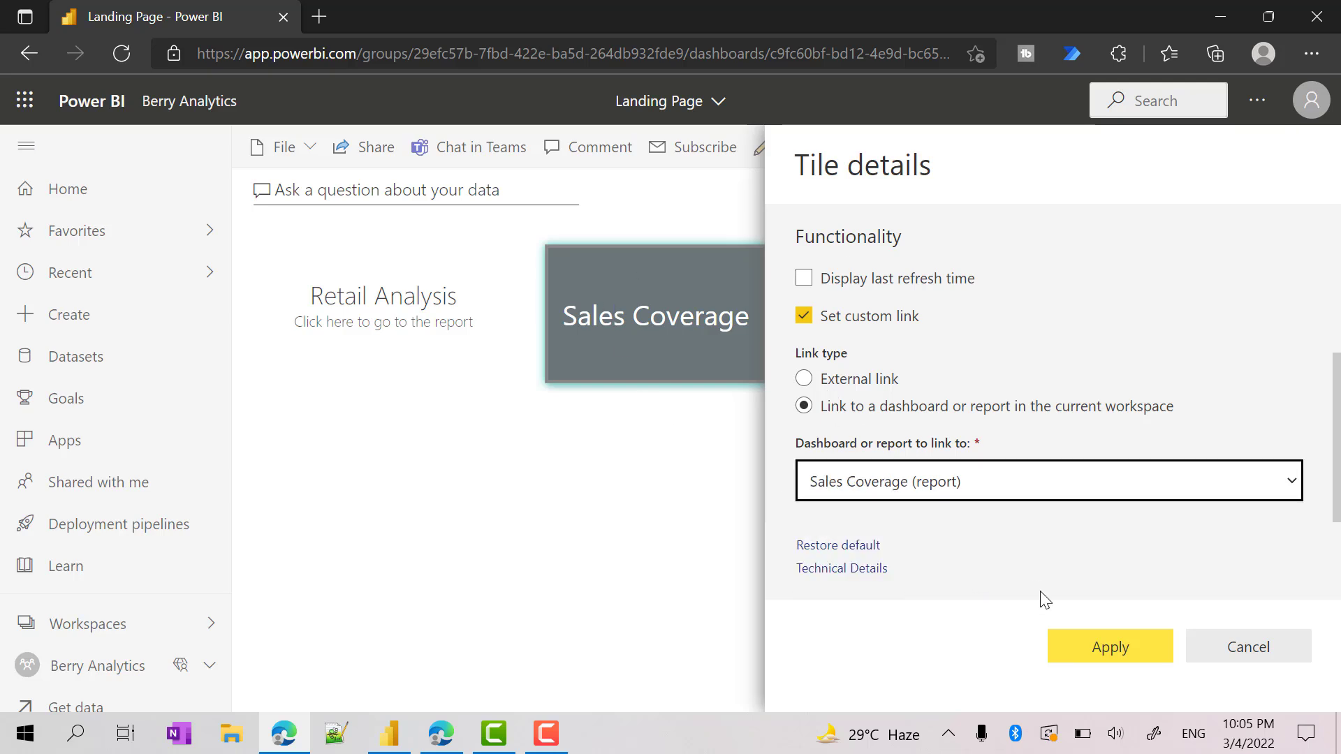
left_click(1102, 648)
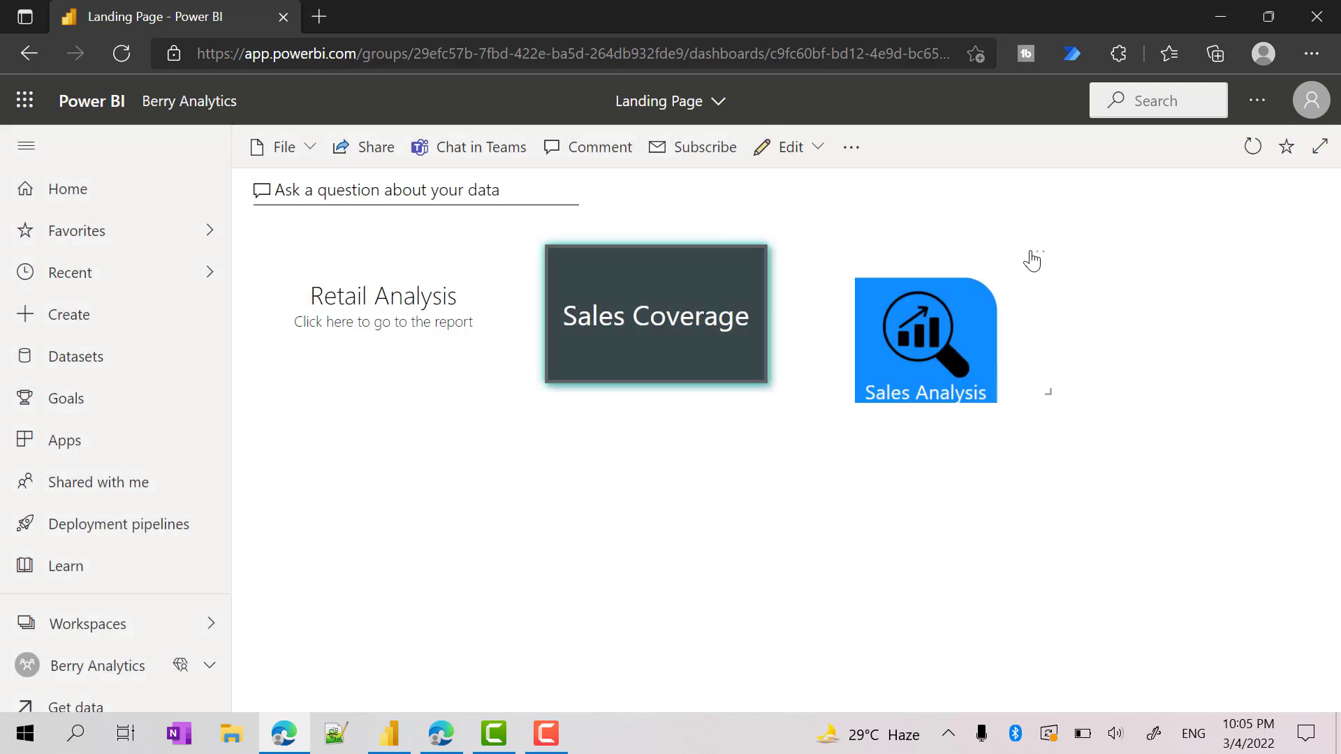
Step: Hide the Sales Analysis tile's title and subtitle and set its custom link to the workspace report Sales and Marketing
left_click(1035, 256)
left_click(1123, 398)
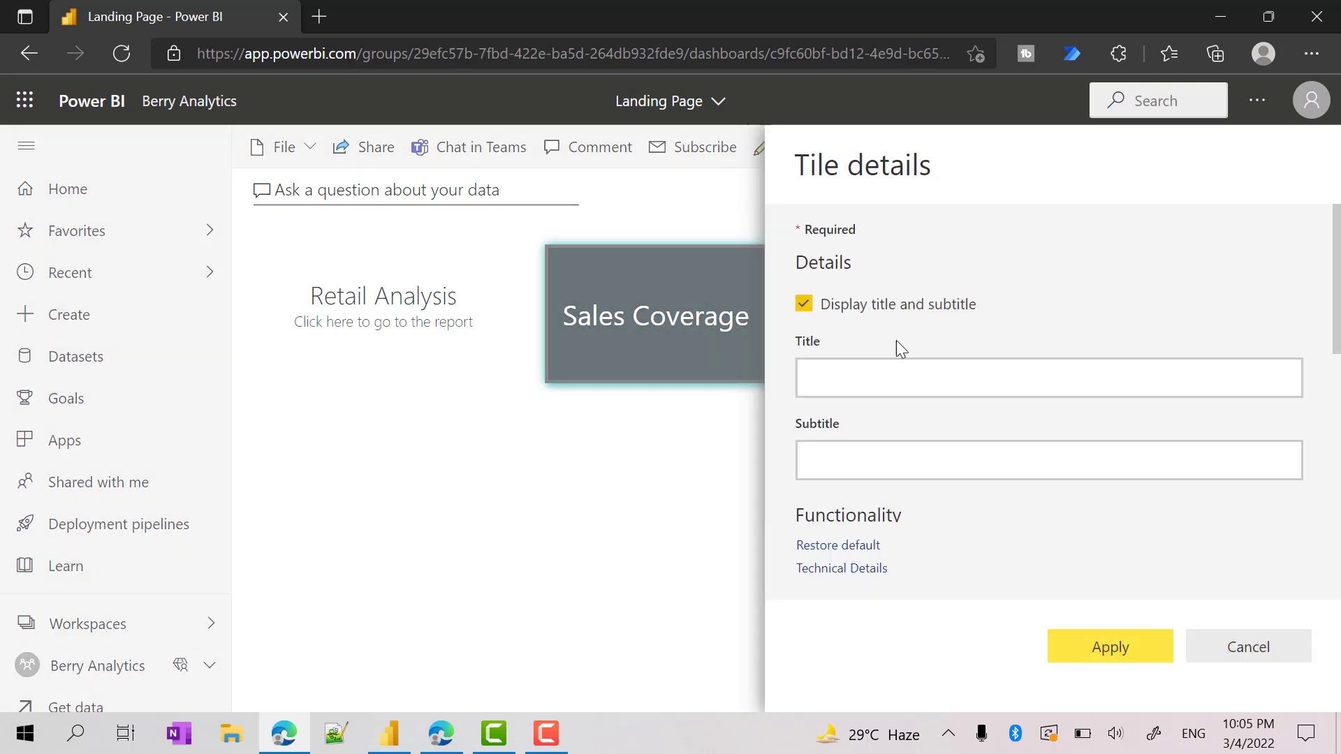
left_click(852, 315)
scroll(840, 375, "down", 3)
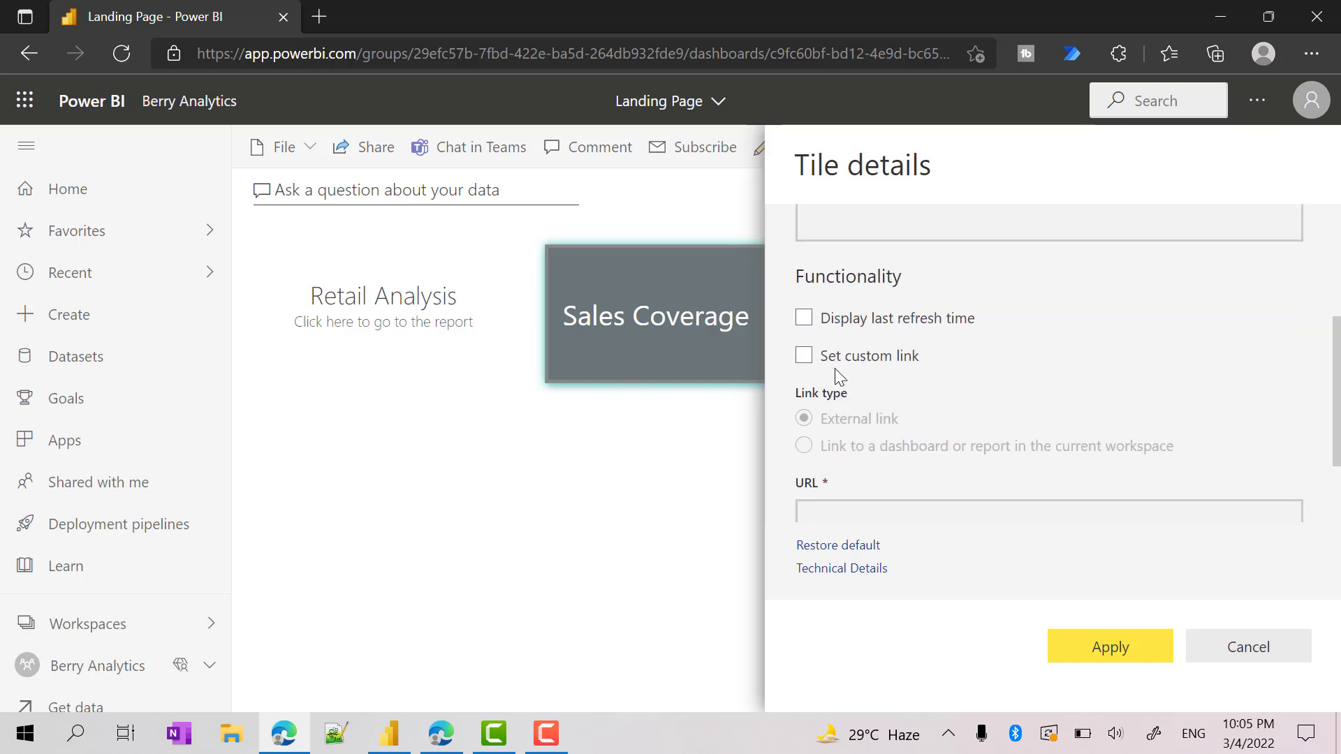
left_click(832, 357)
scroll(1032, 387, "down", 2)
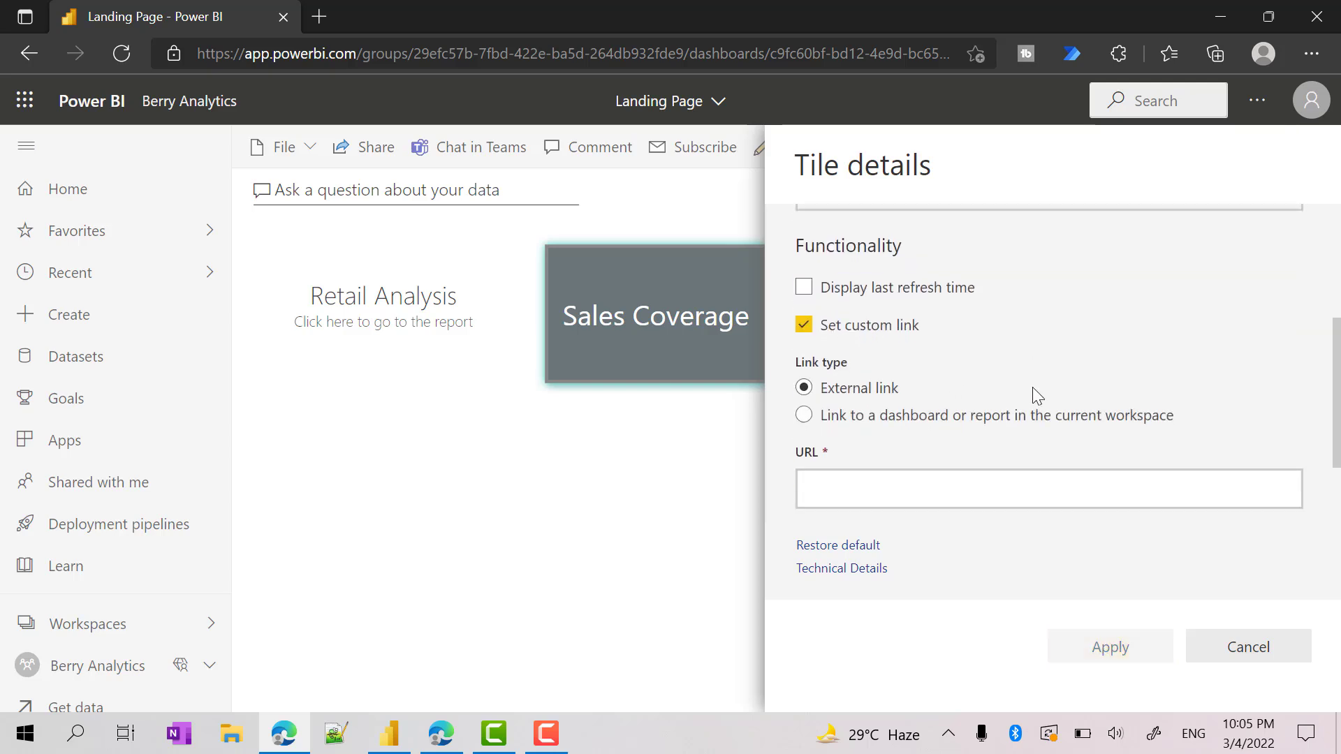
left_click(885, 411)
left_click(945, 489)
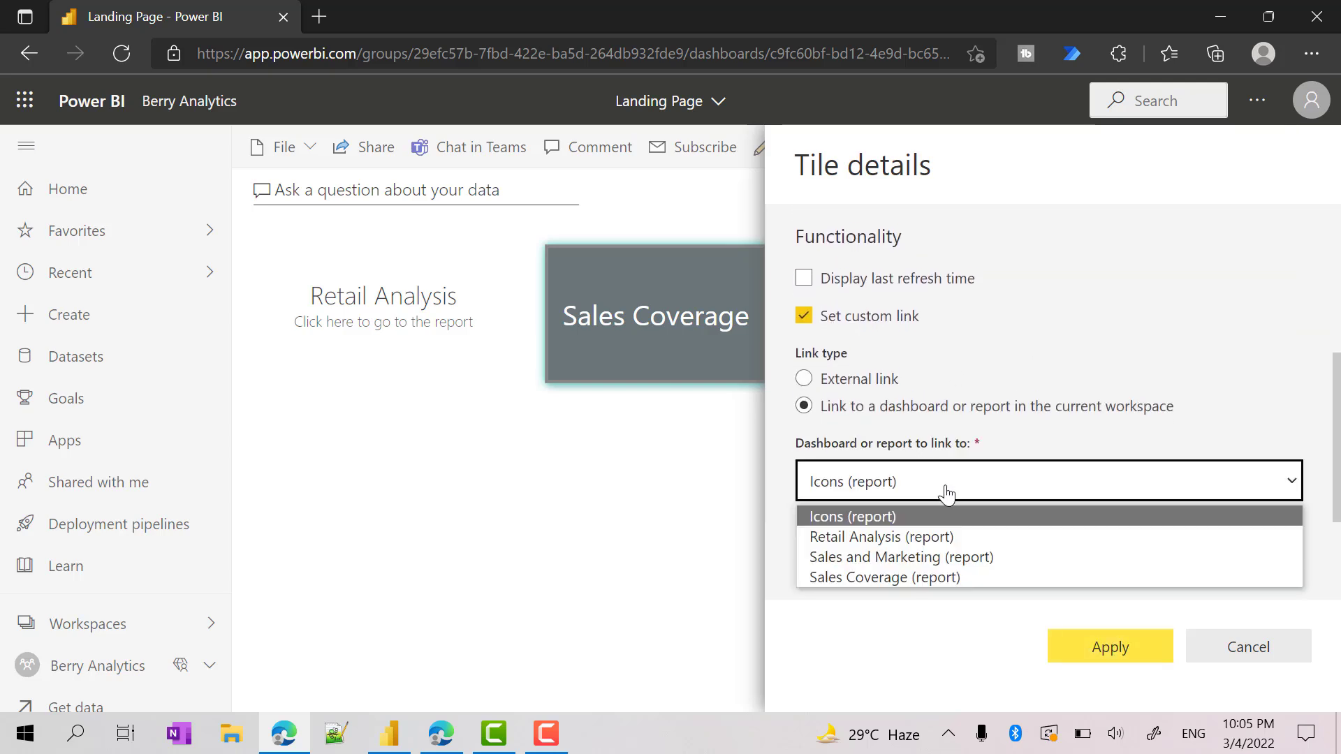
left_click(925, 559)
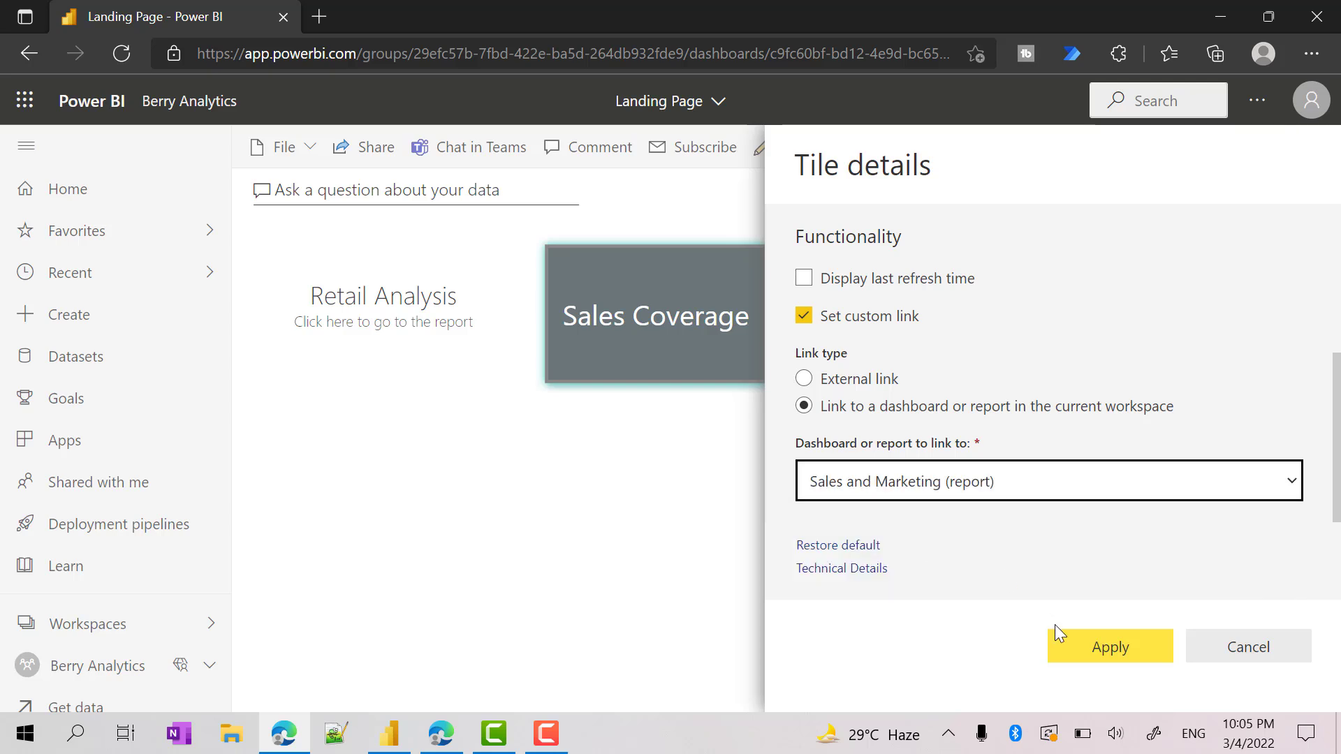
left_click(1113, 649)
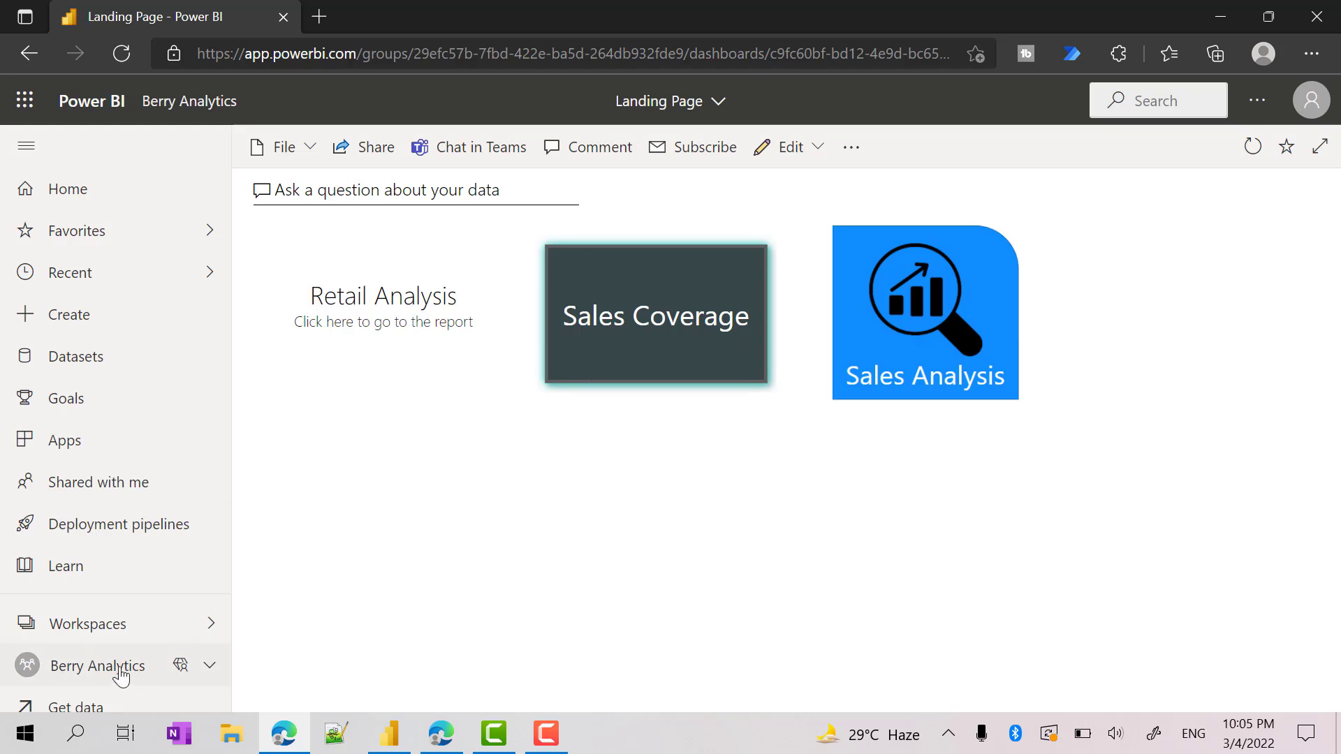
Step: Open the Berry Analytics workspace and check the Include in app setting of its reports and dashboard
left_click(93, 664)
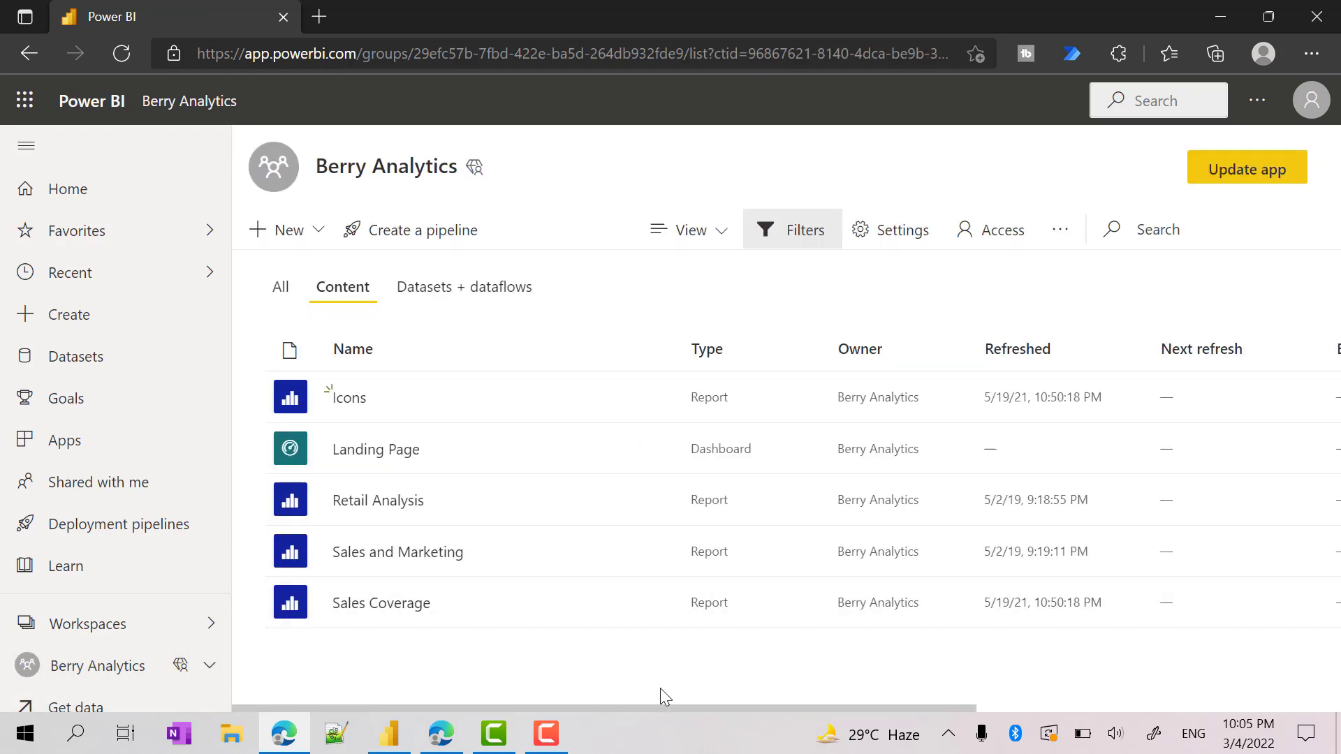
left_click_drag(664, 708, 614, 707)
left_click_drag(813, 710, 1147, 704)
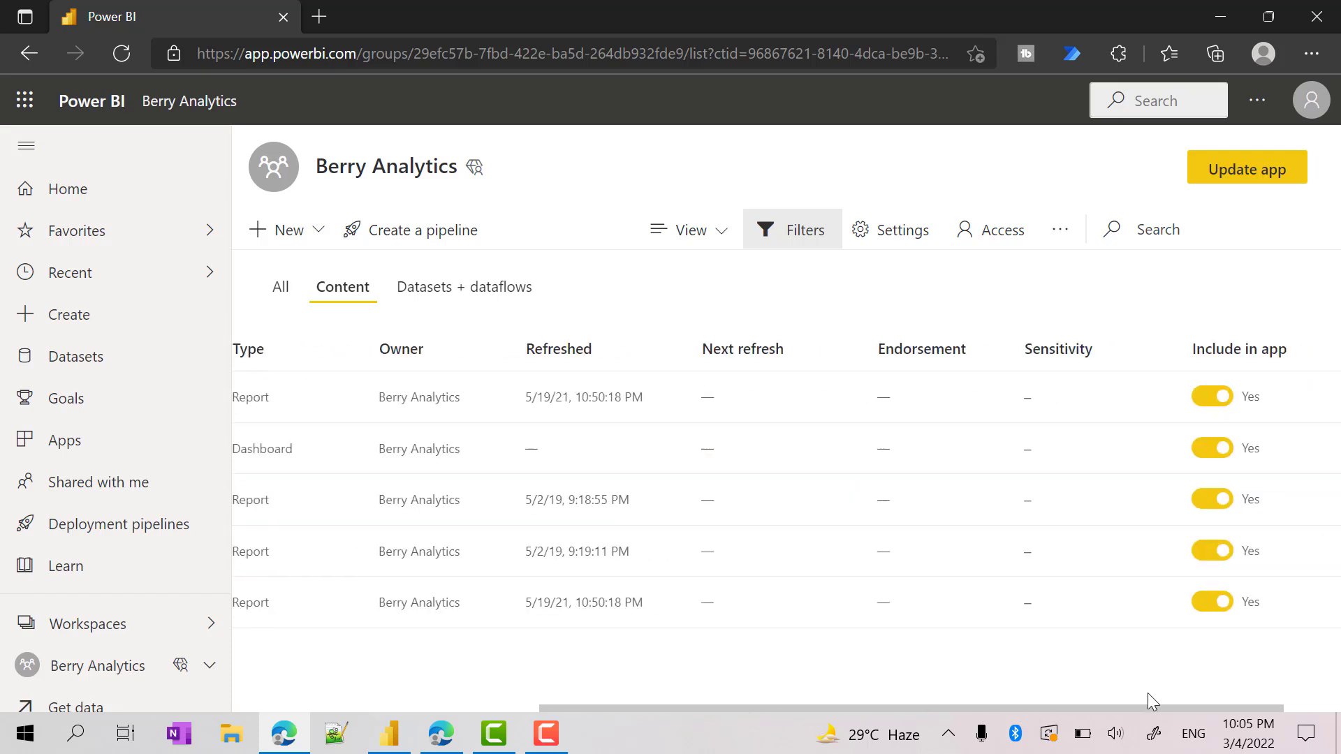
Step: Hide the Icons report from the Berry Analytics app's navigation and publish the app update
left_click(1229, 170)
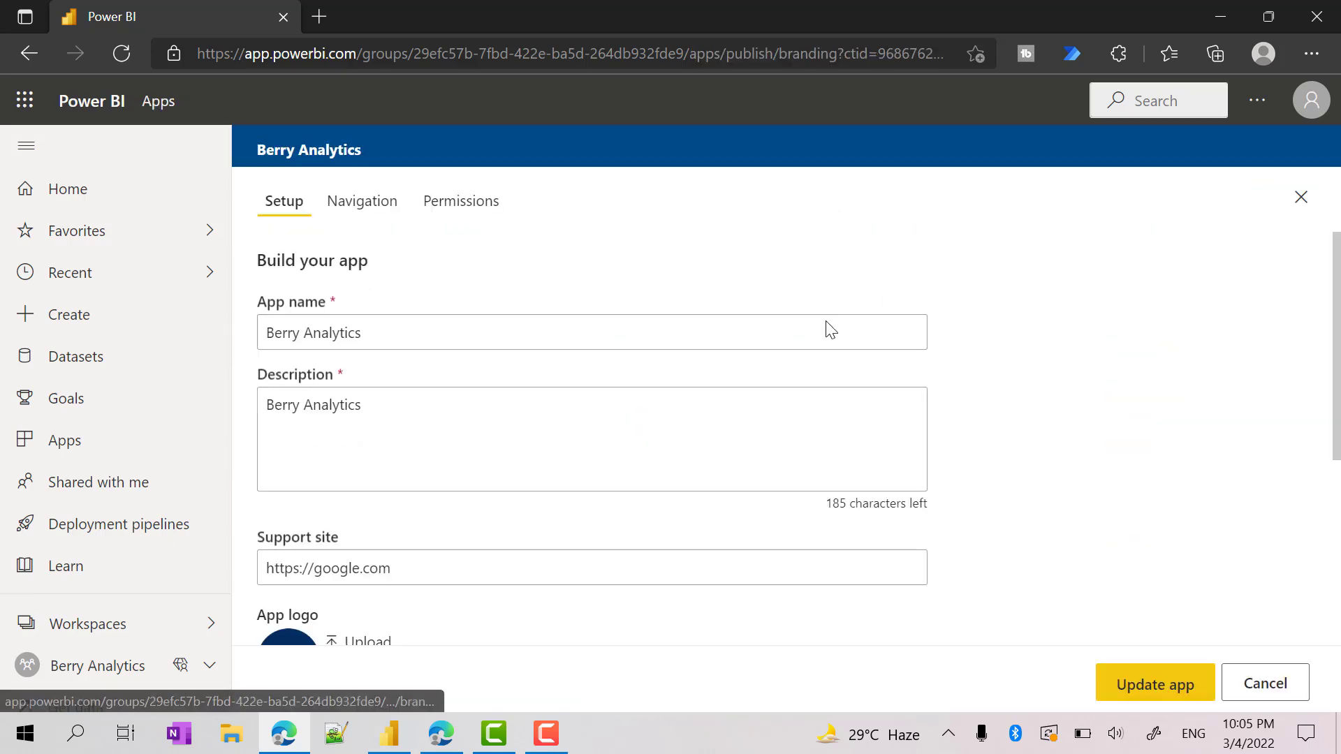
left_click(360, 204)
scroll(346, 559, "down", 3)
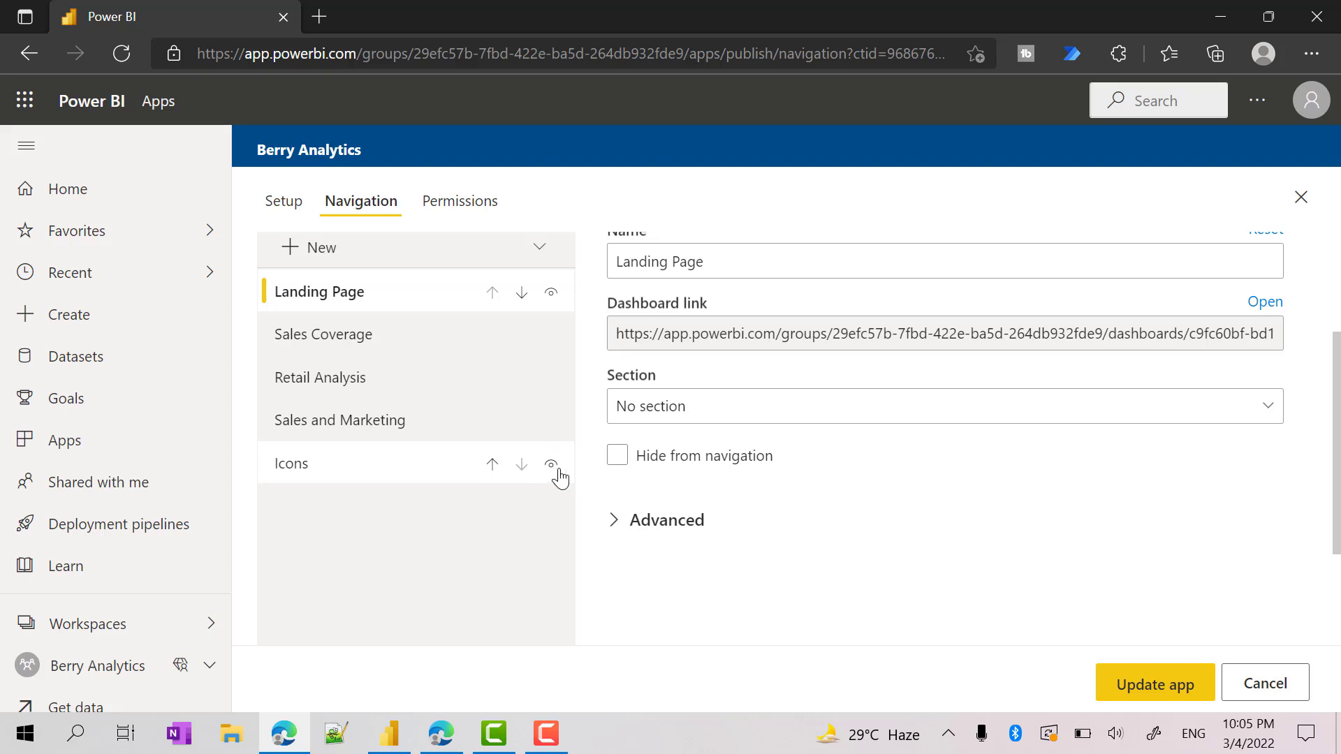
left_click(552, 465)
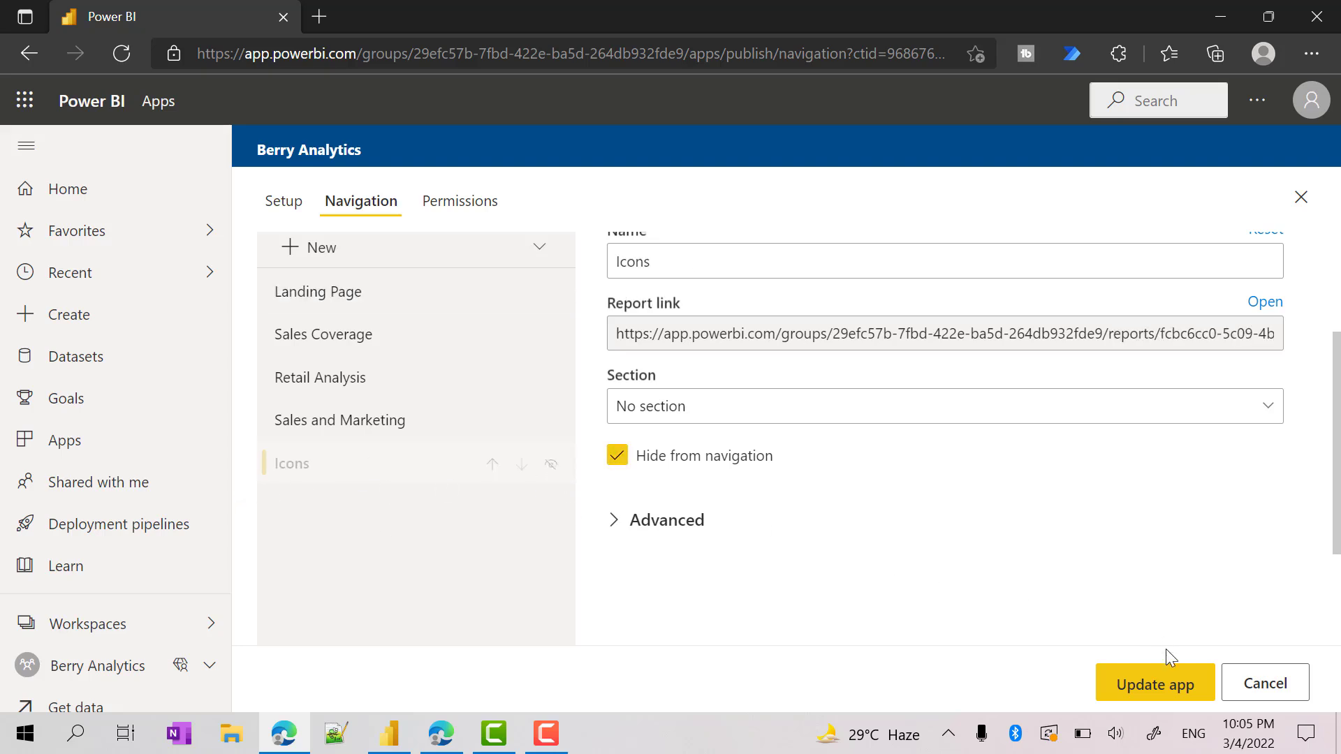
left_click(1140, 683)
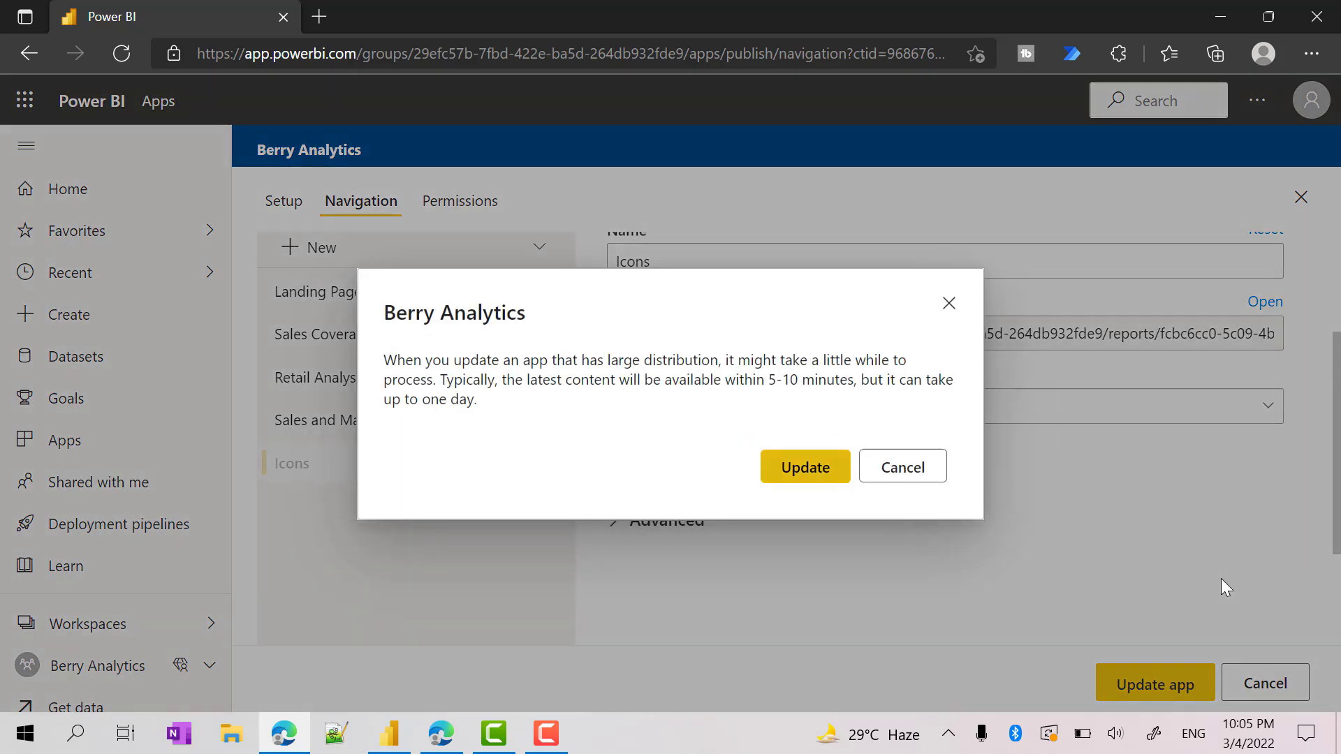
left_click(799, 473)
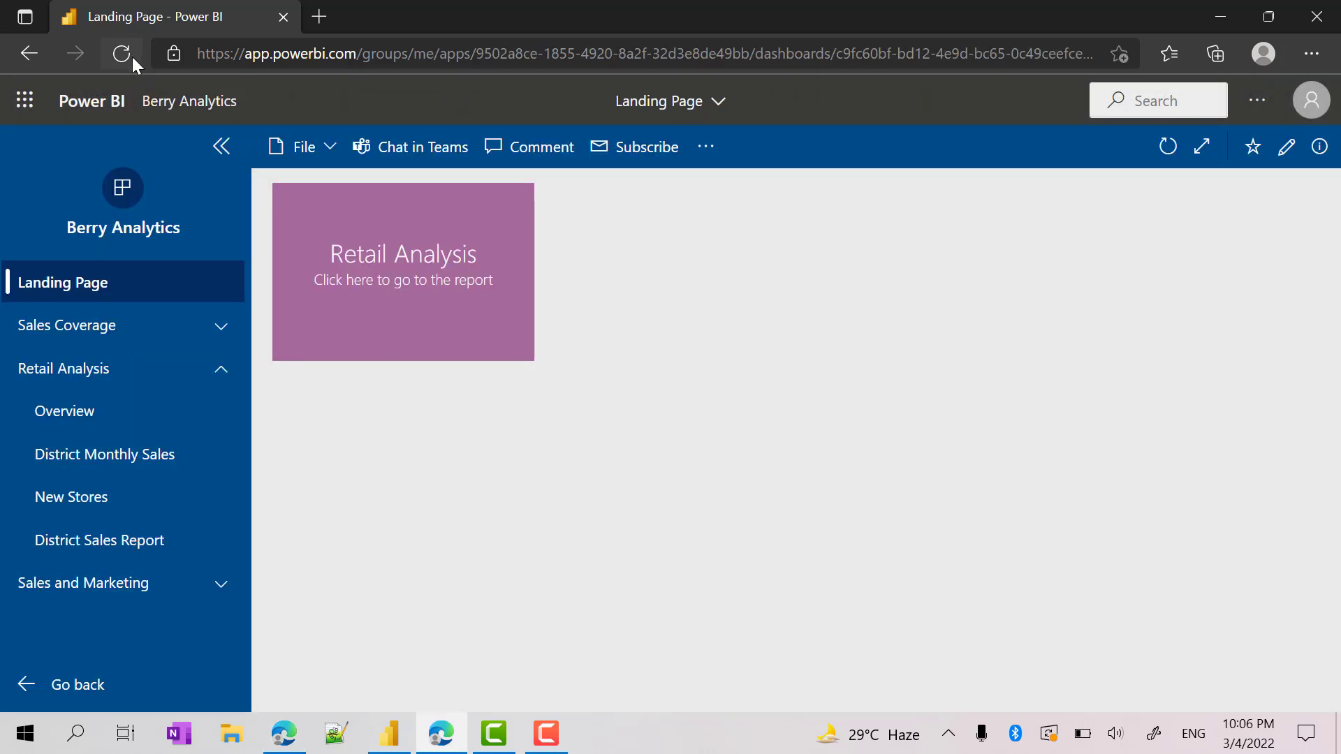
Step: Reload the published Berry Analytics app and test the report links of the Sales Analysis and Sales Coverage tiles
left_click(132, 56)
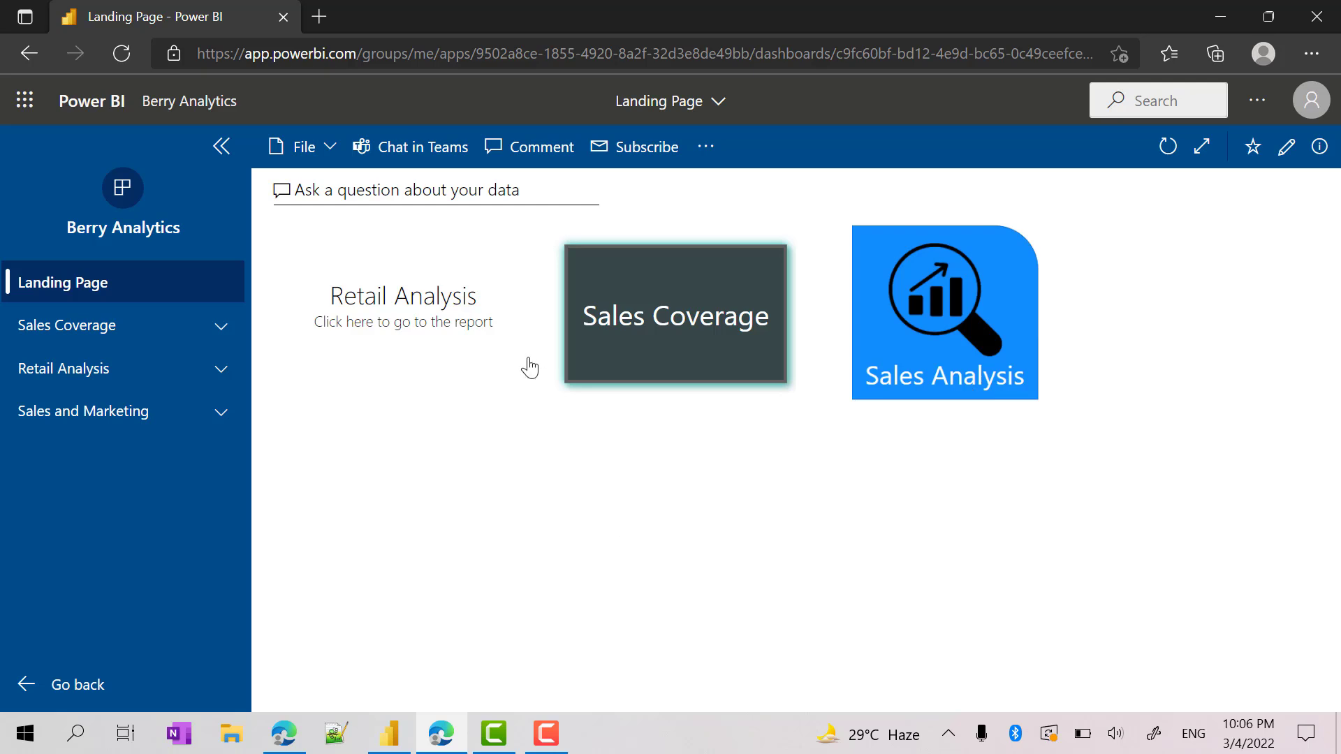
mouse_move(675, 341)
left_click(941, 327)
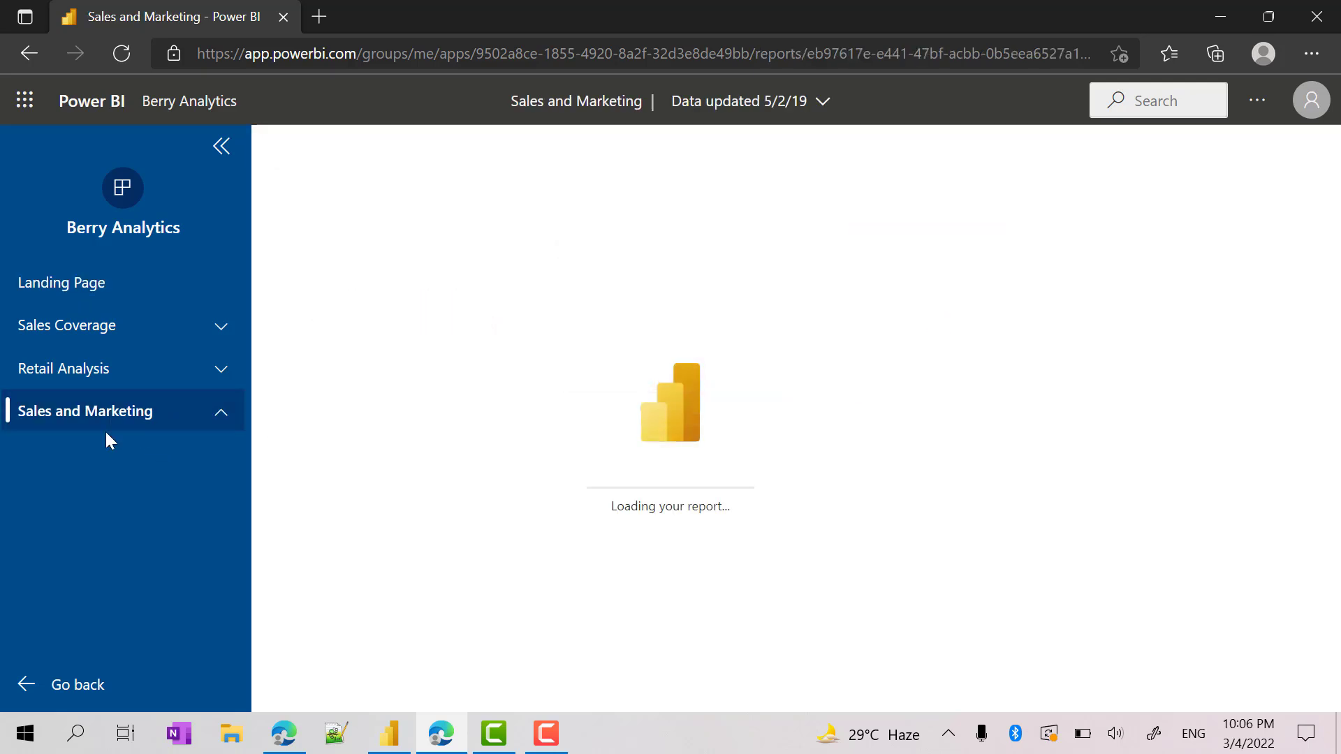
left_click(70, 283)
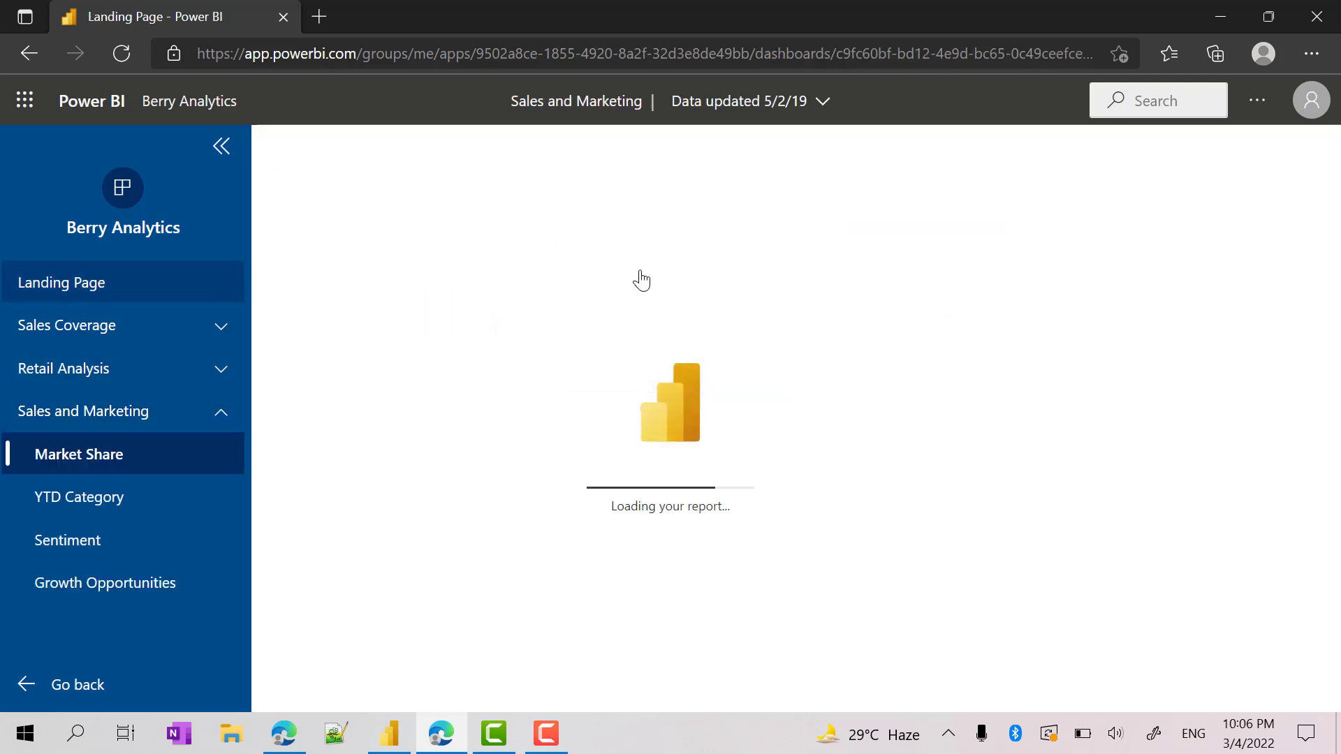
left_click(626, 320)
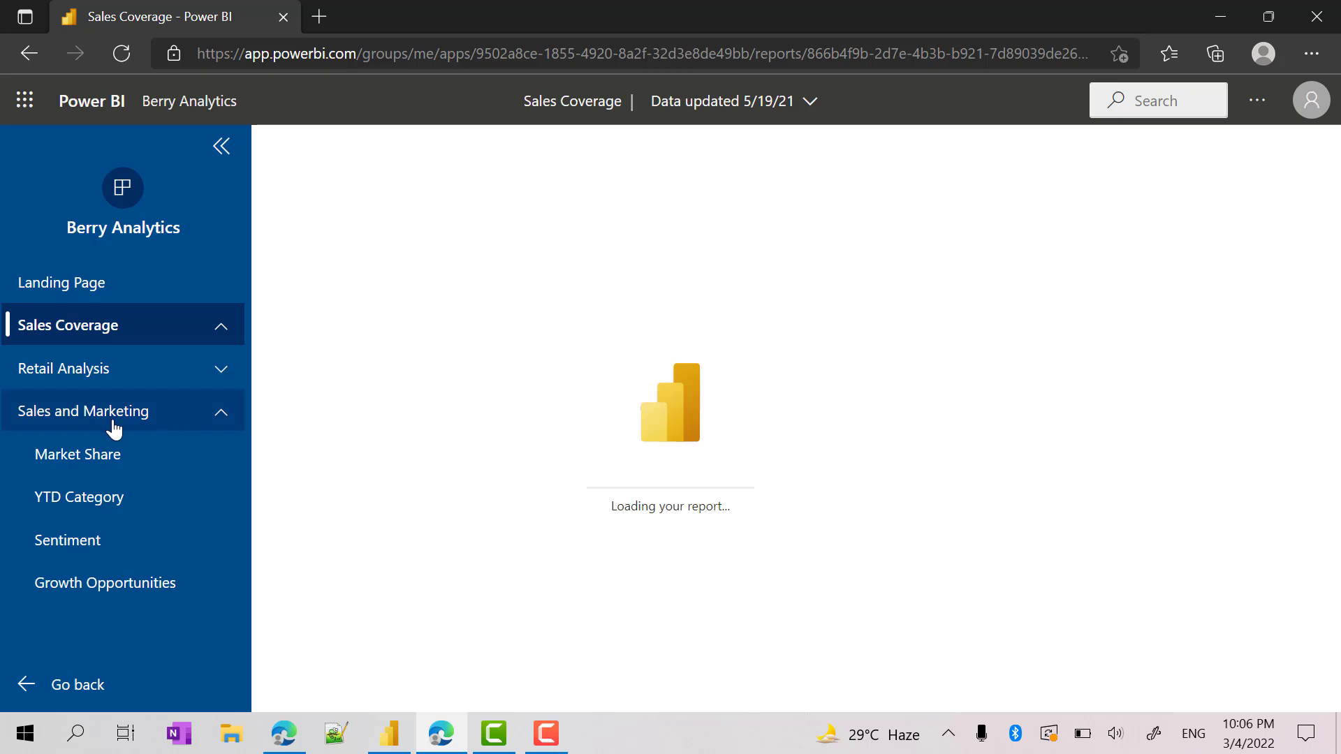
Step: Return to the Landing Page dashboard of the published Berry Analytics app
left_click(60, 288)
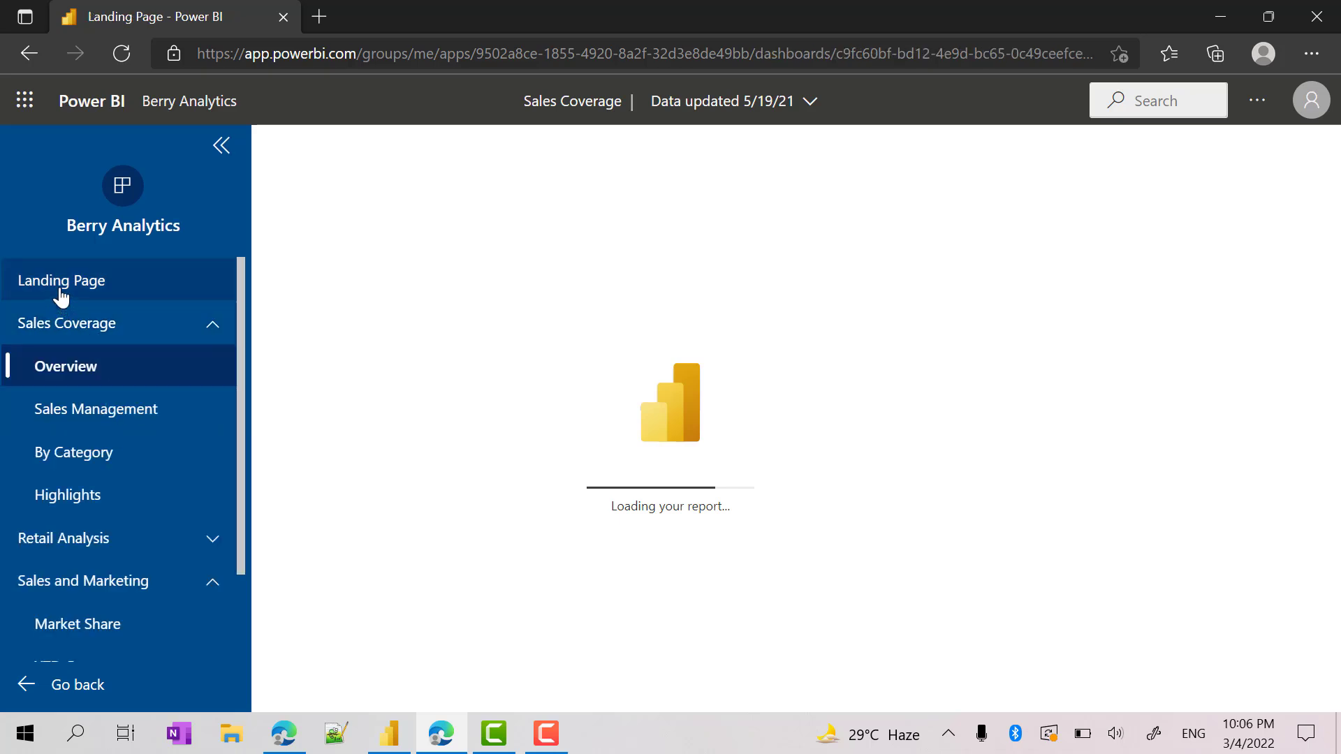
left_click(67, 412)
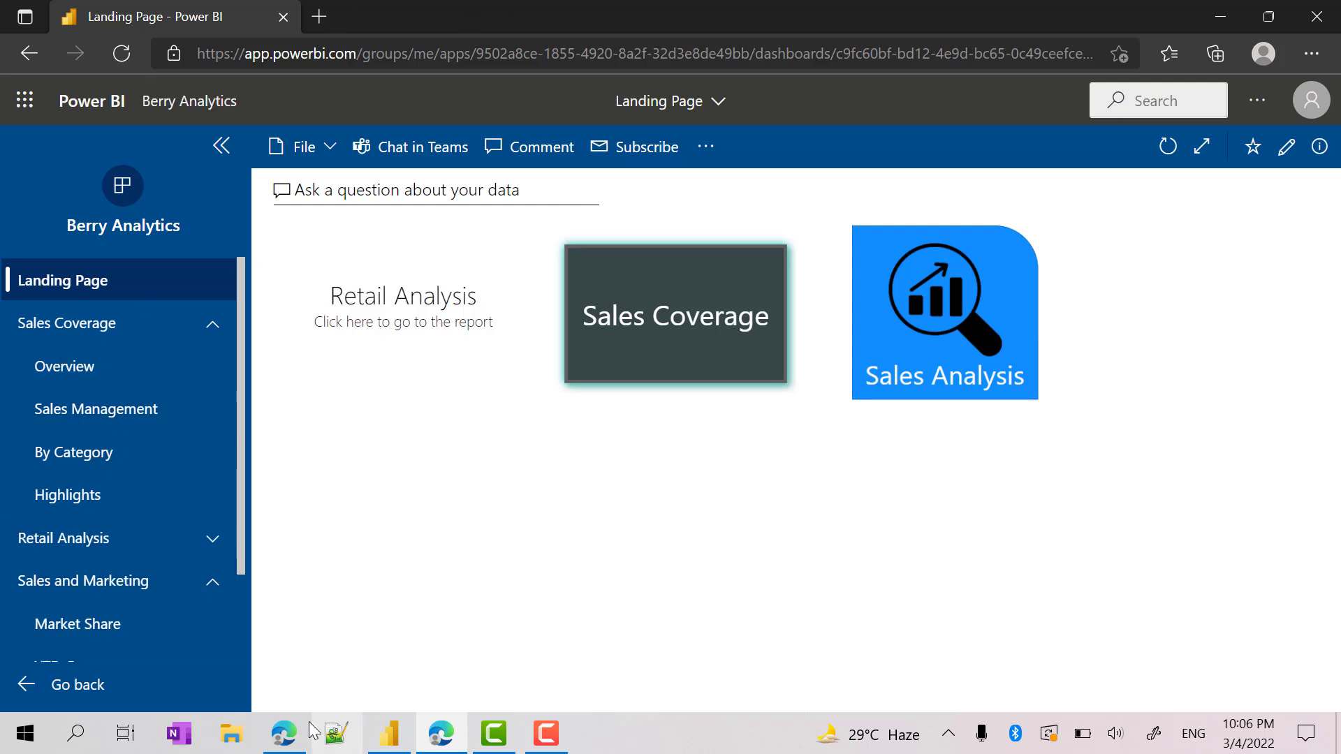
Step: Switch to Power BI Desktop and customize the Icons report's theme with filter pane font and icon color #F49332
left_click(391, 736)
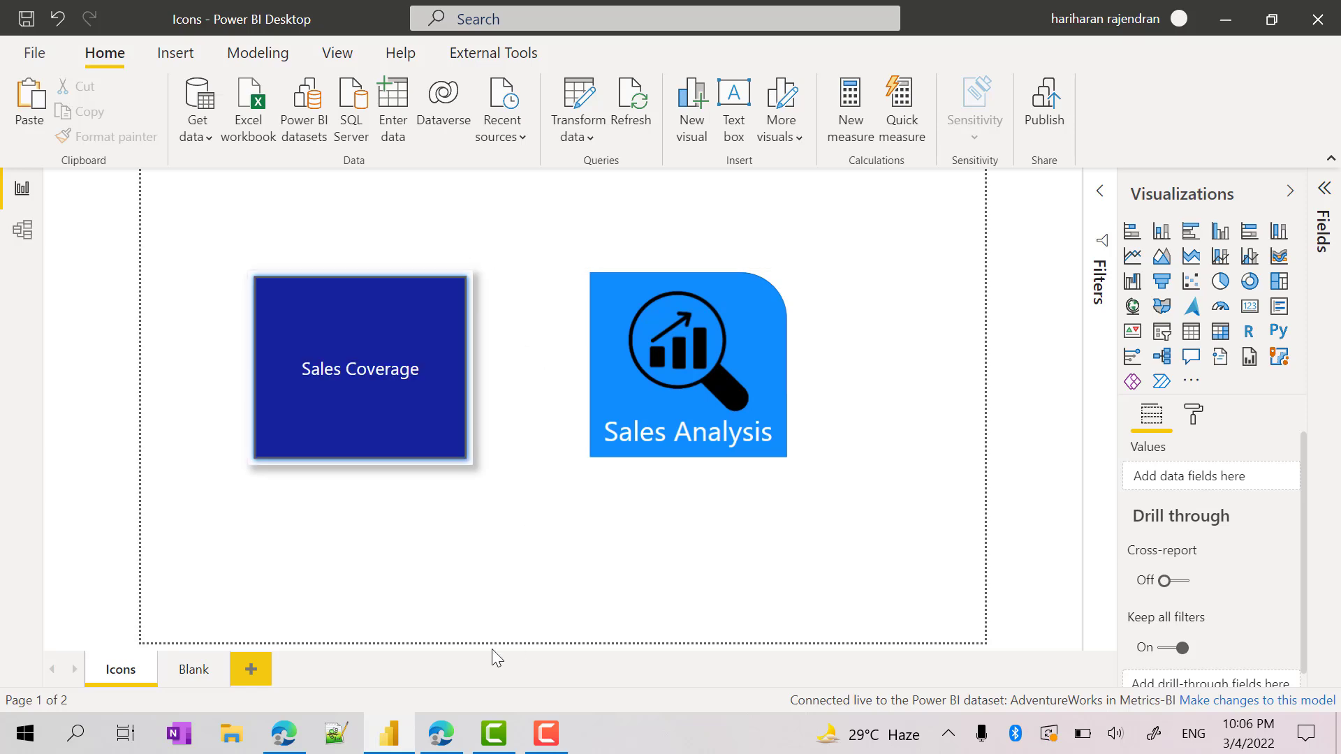
left_click(342, 56)
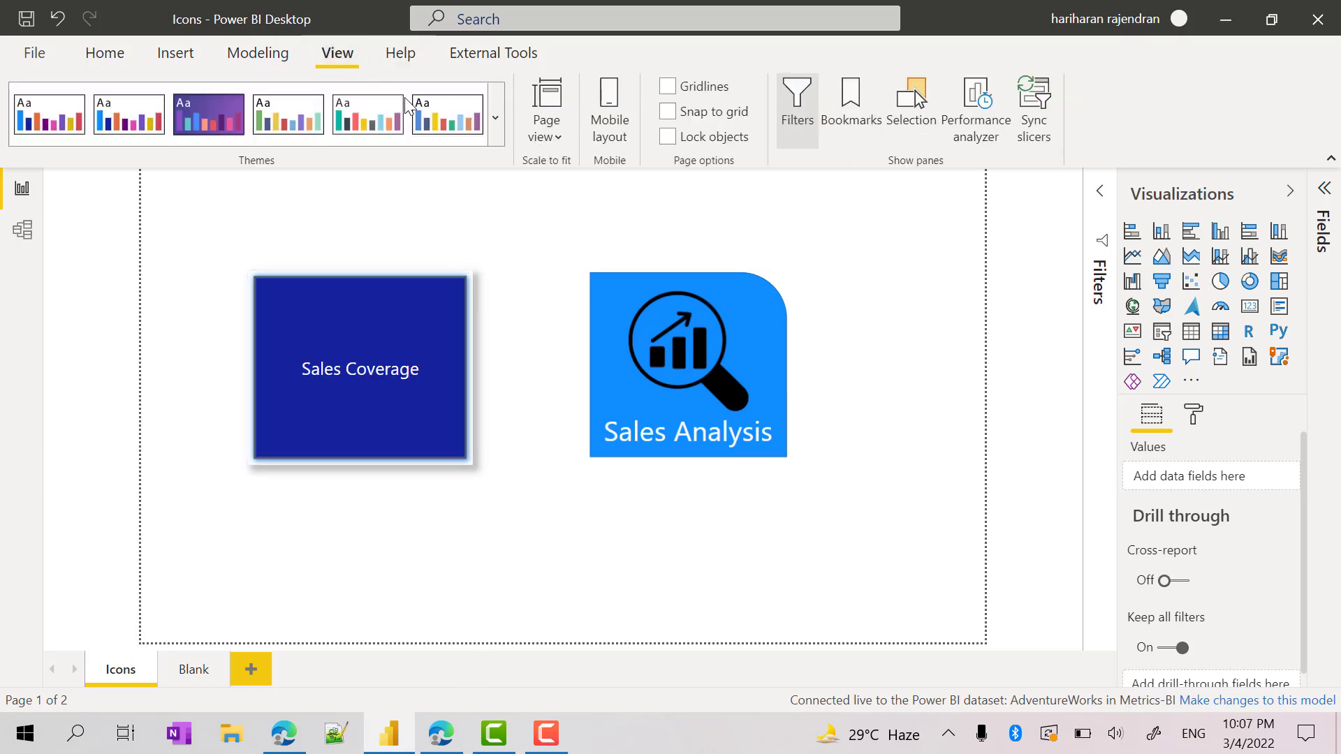
left_click(495, 117)
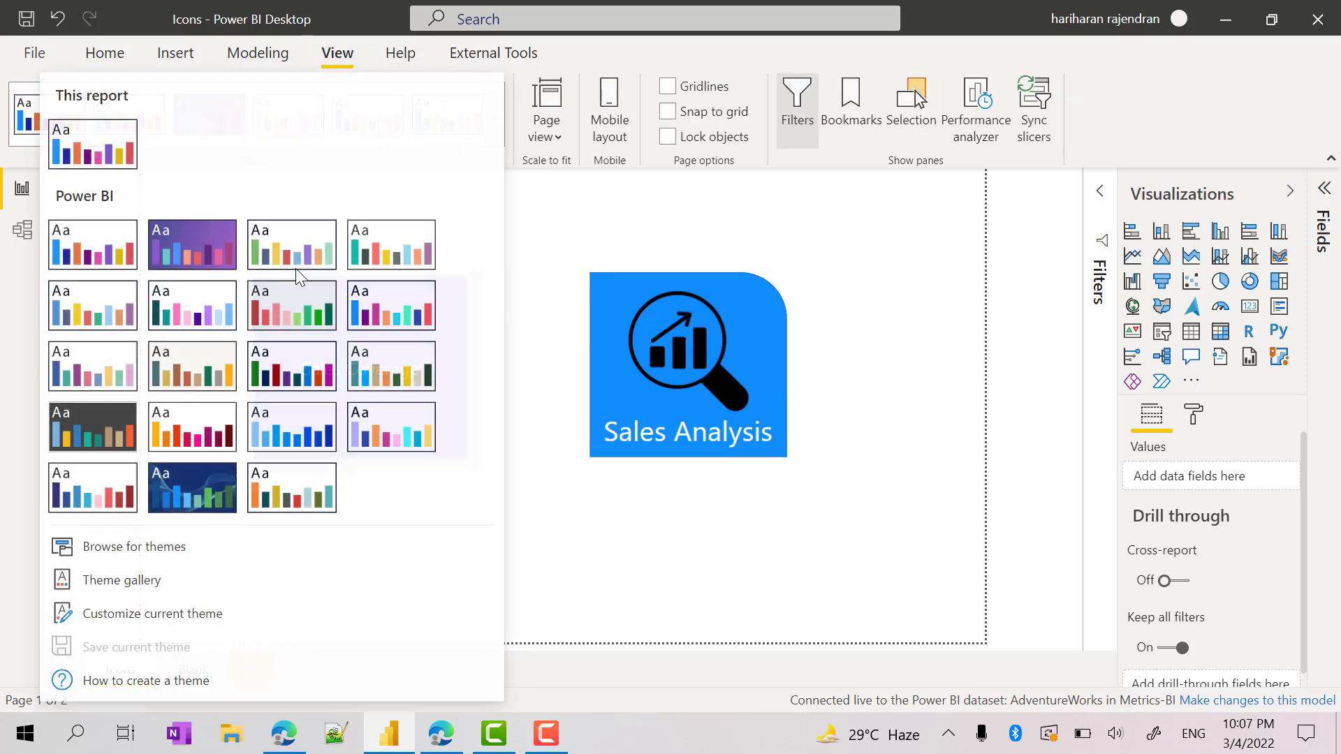
left_click(168, 625)
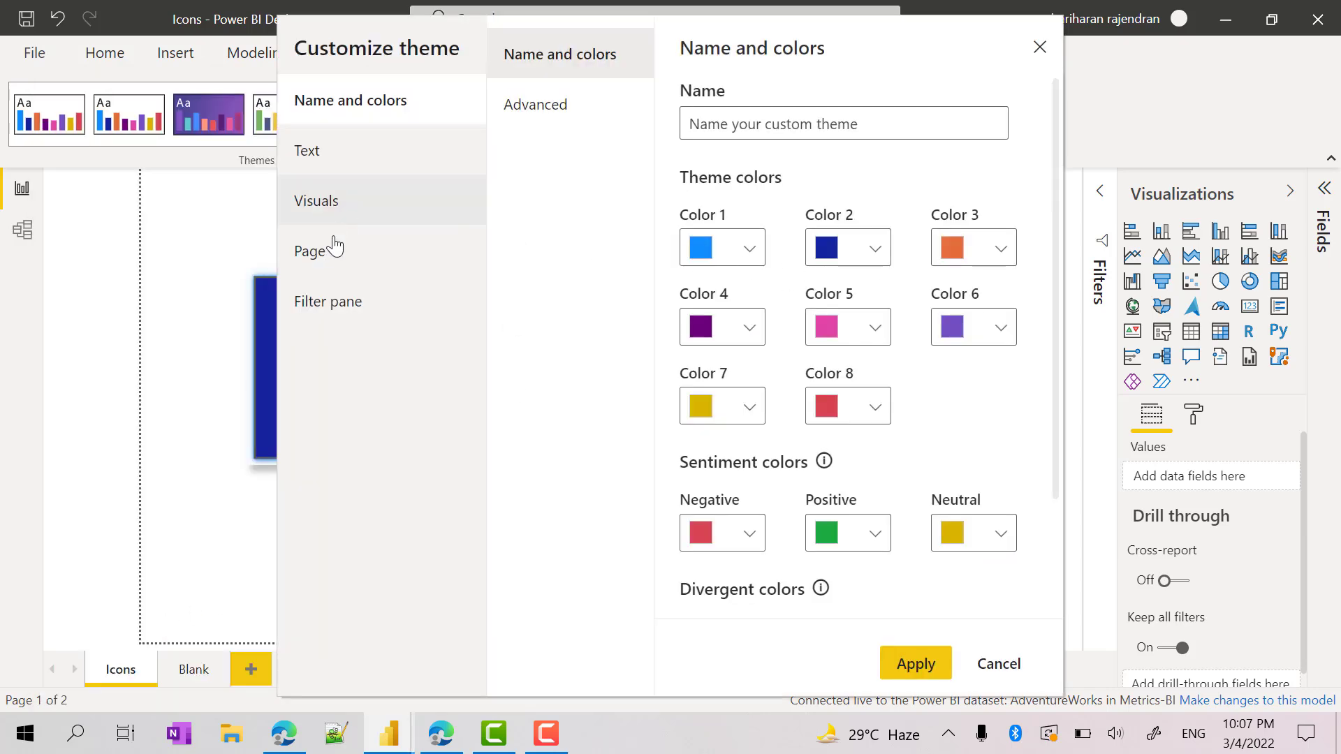
left_click(313, 301)
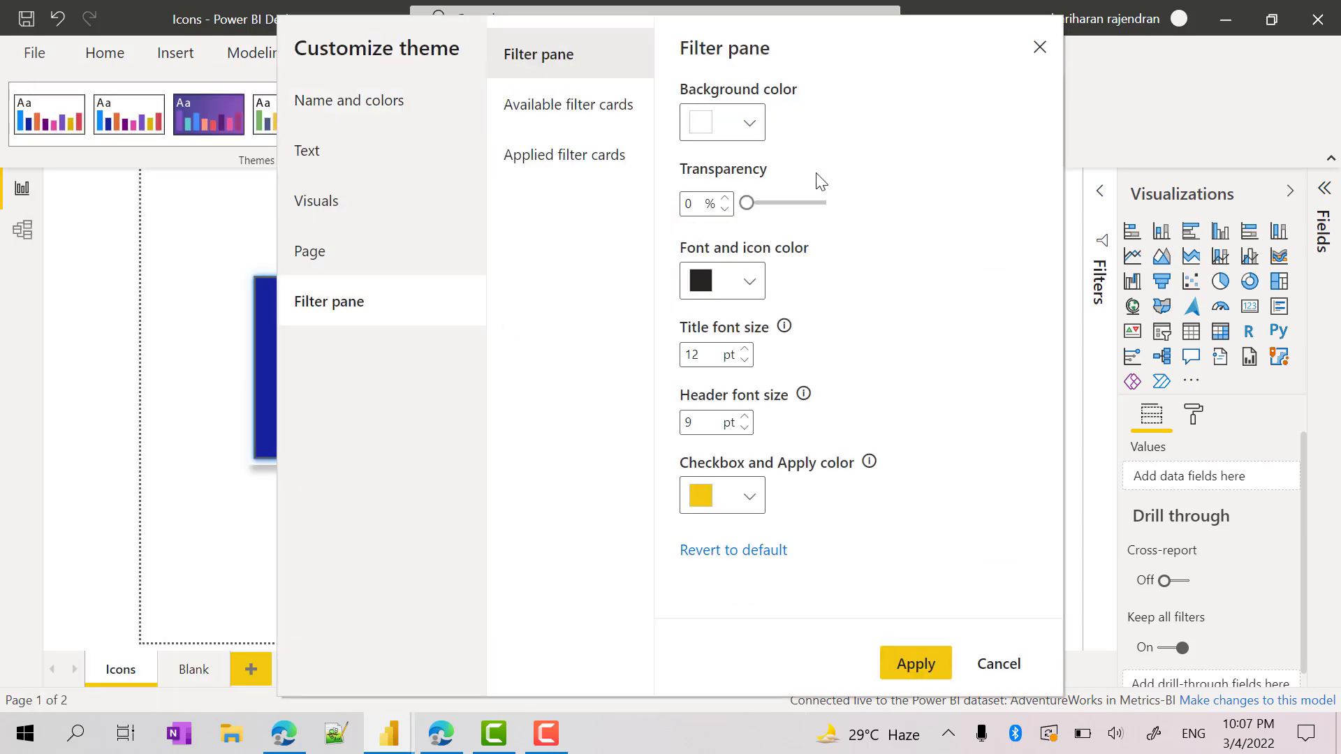
left_click(752, 283)
left_click(913, 328)
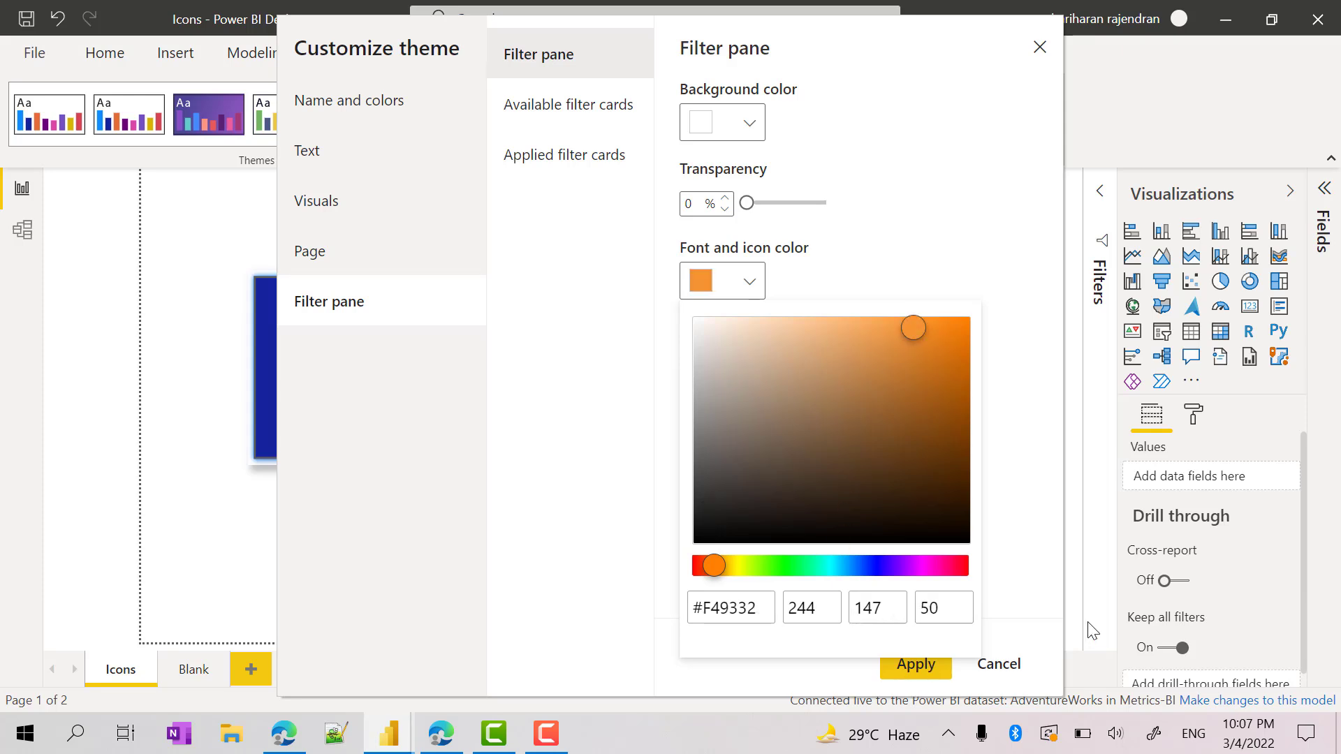
left_click(1031, 560)
left_click(915, 664)
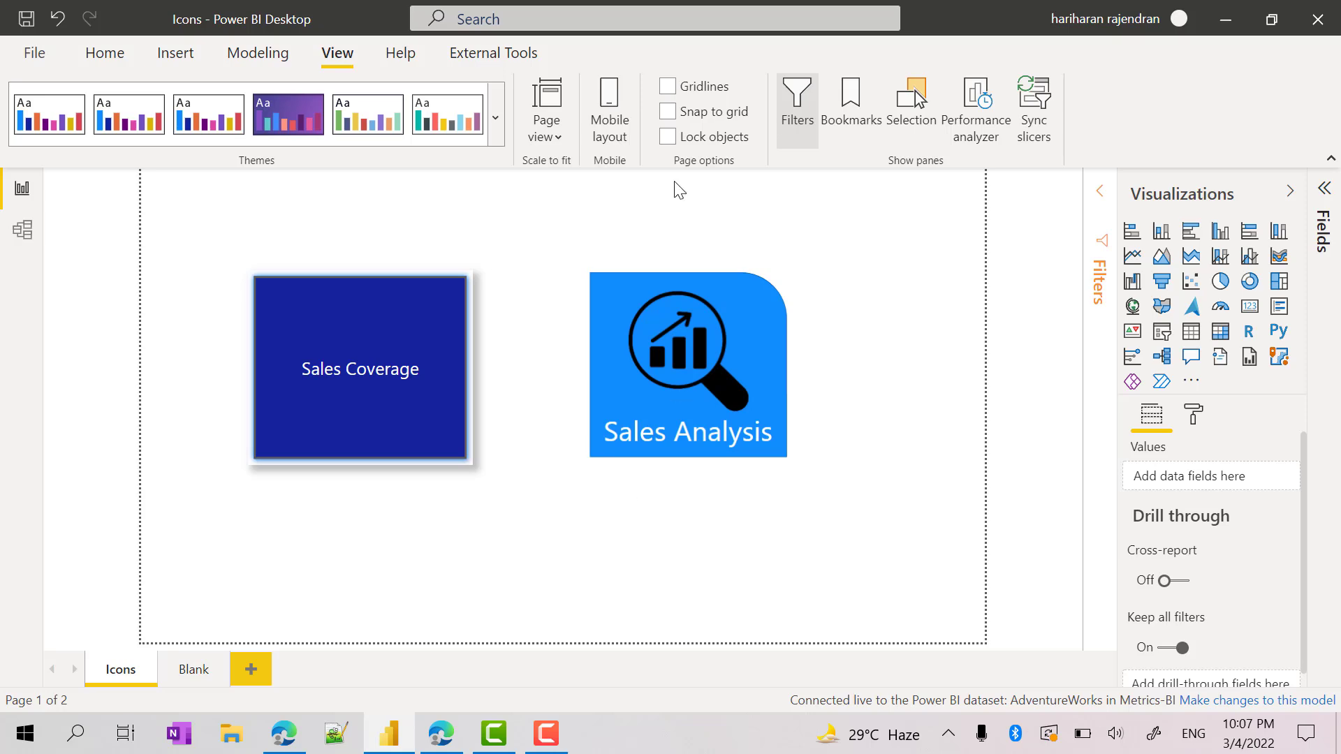
Step: Publish the rethemed Icons report to the Berry Analytics workspace
left_click(33, 53)
key("Escape")
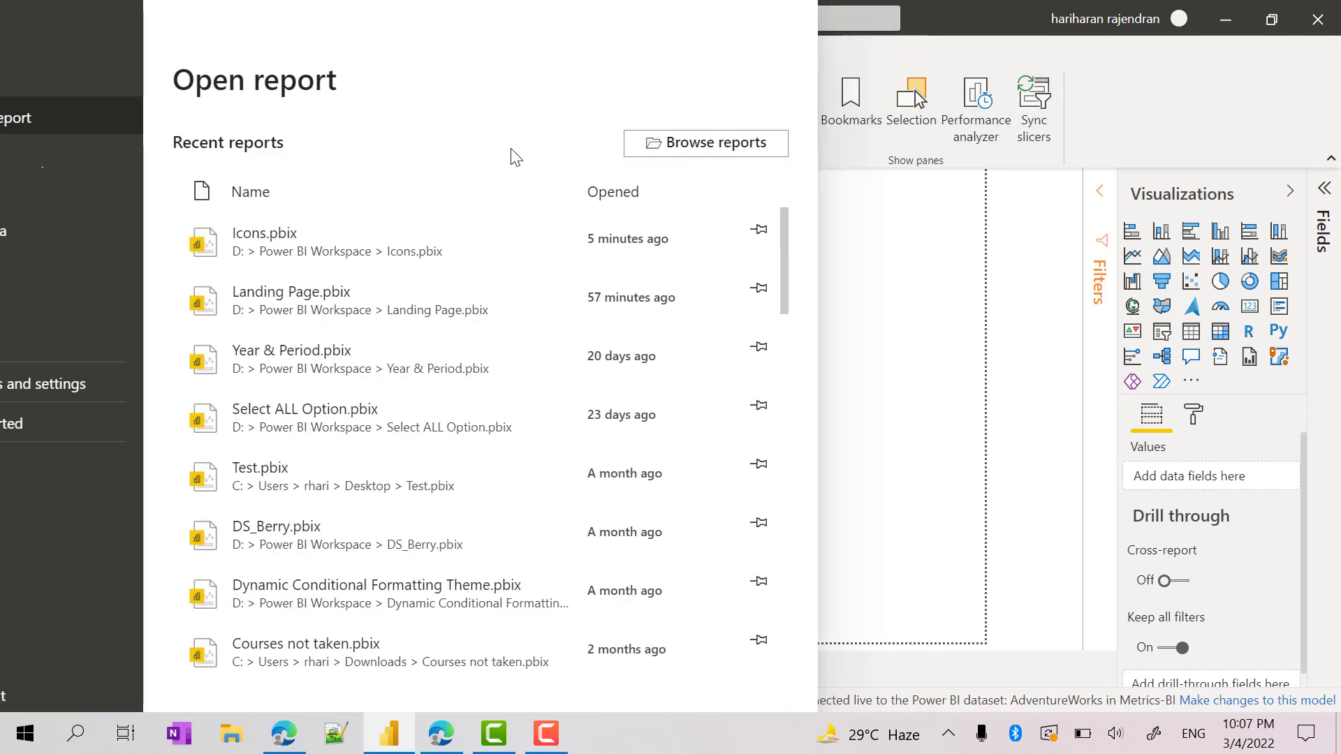
left_click(105, 53)
left_click(1038, 103)
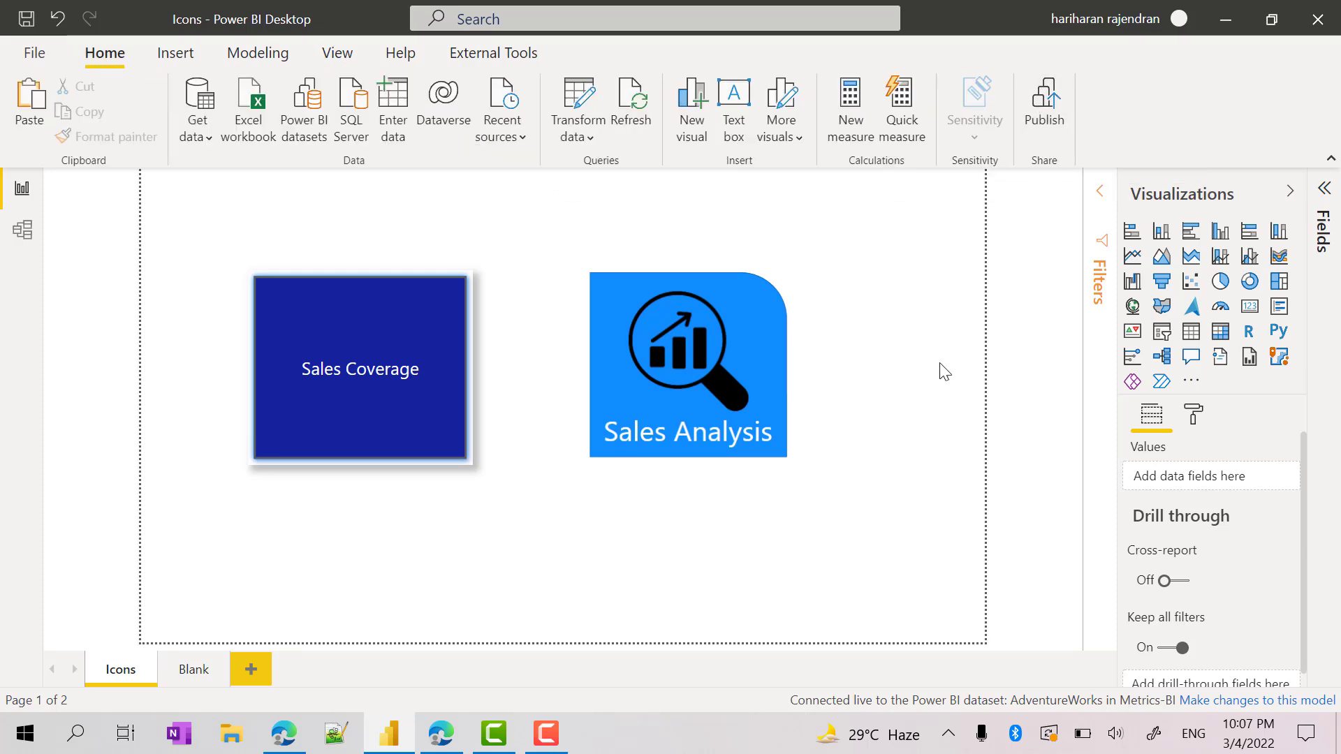
left_click(778, 395)
left_click(790, 419)
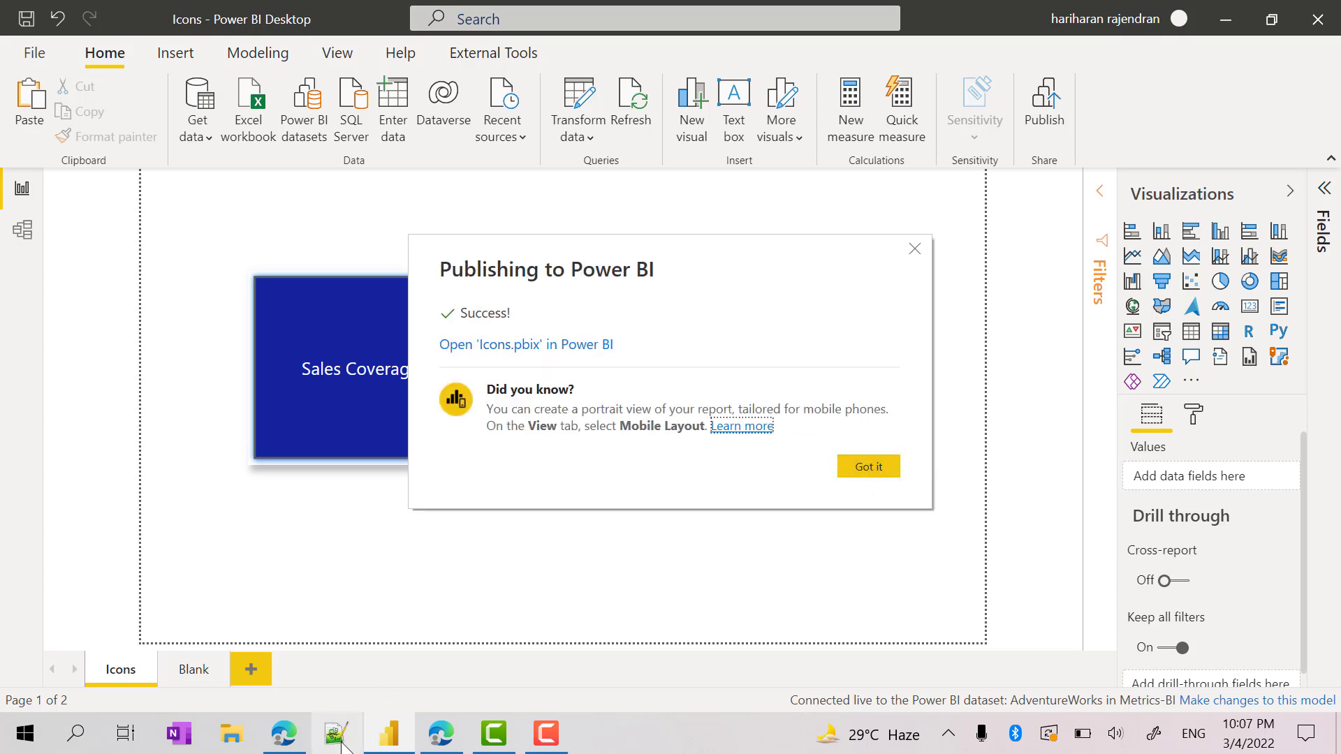
Step: Switch to the browser and open the republished Icons report from the Berry Analytics workspace
left_click(286, 732)
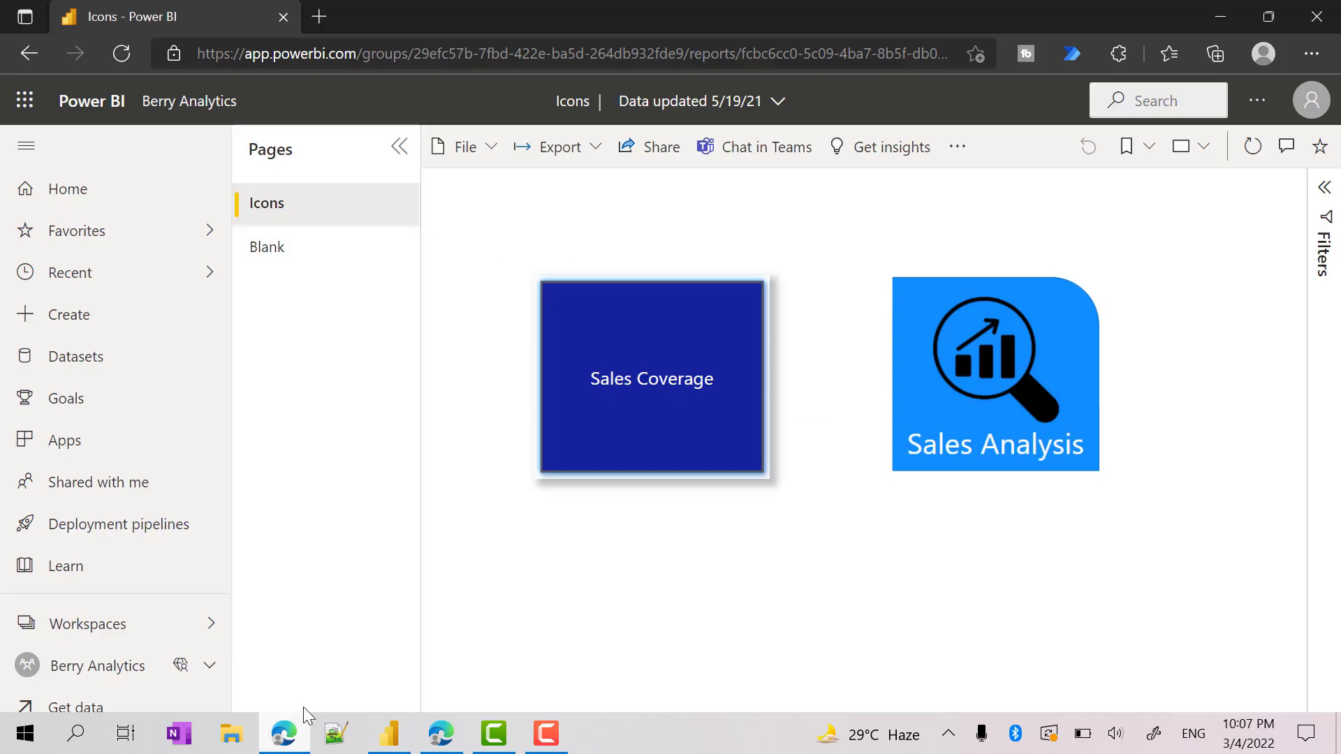
left_click(115, 666)
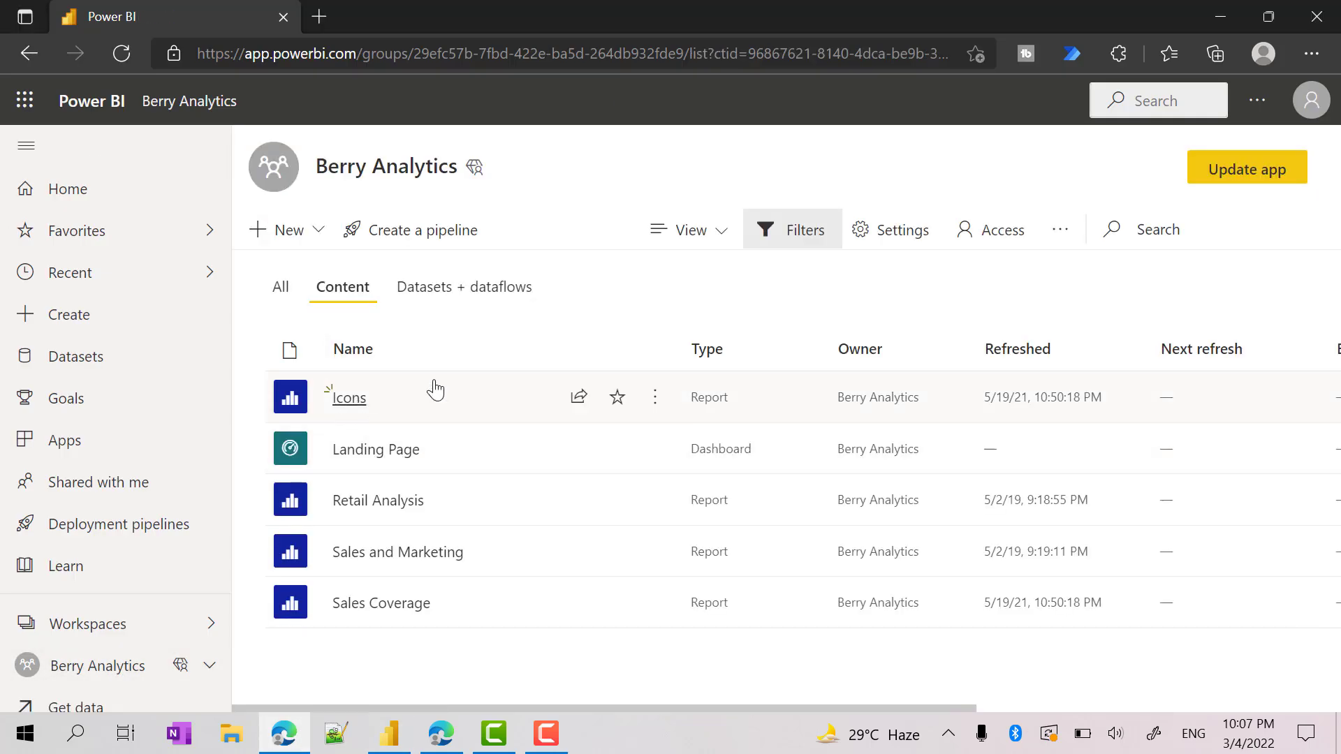
left_click(435, 391)
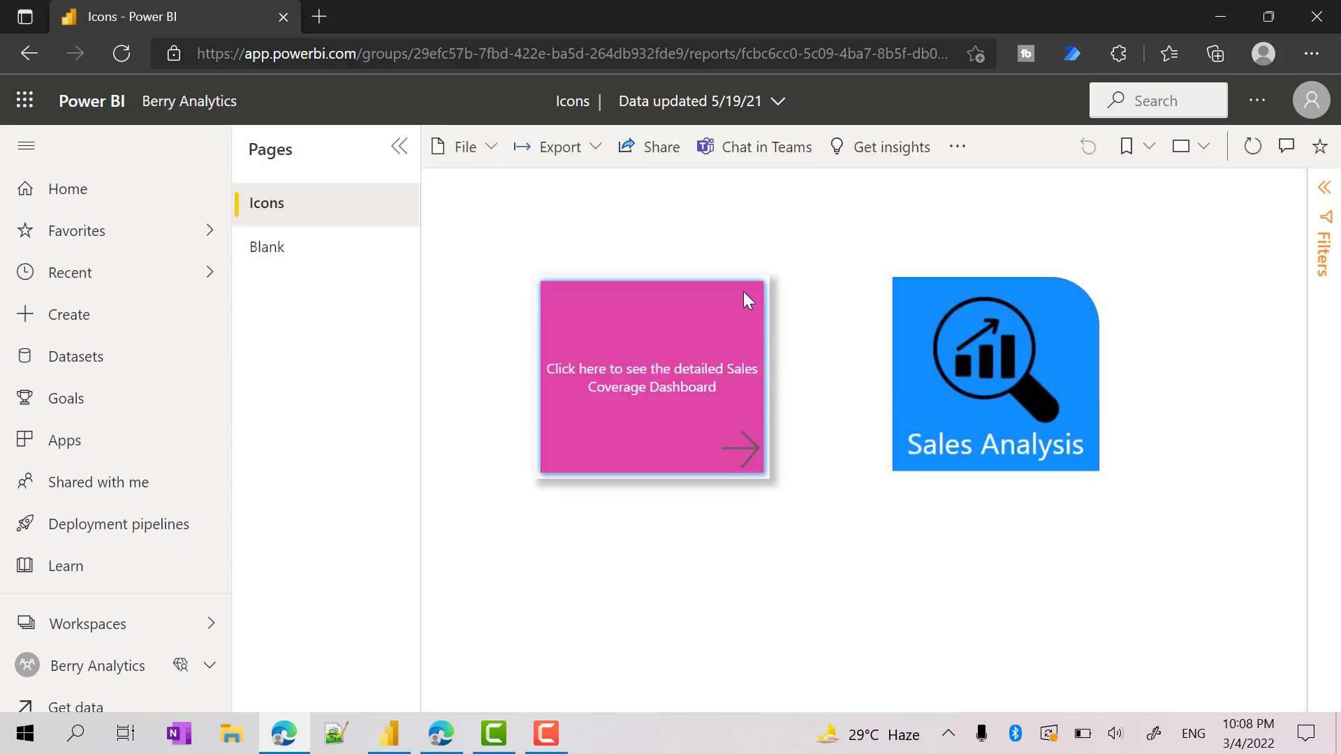
Step: Edit the Icons report, turn on the visual header for the Sales Coverage button and Sales Analysis image, and save the report
left_click(957, 146)
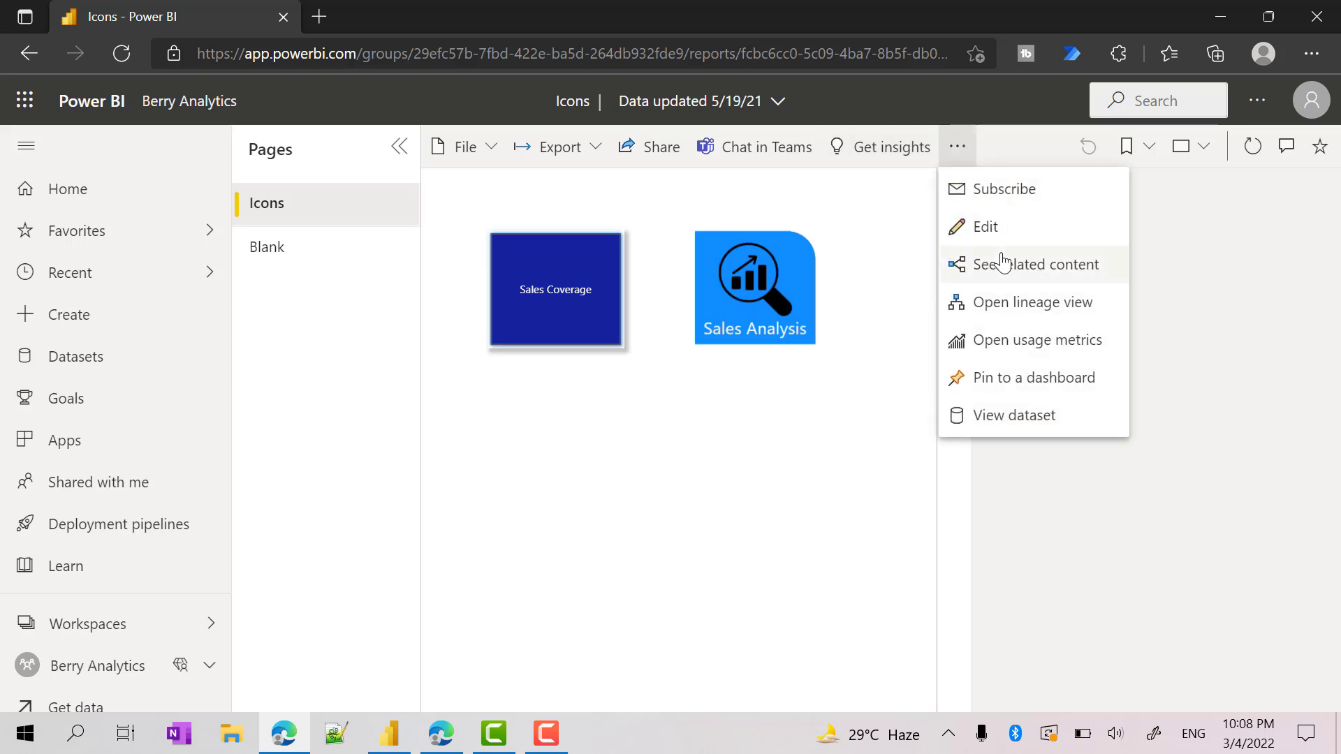
left_click(996, 227)
left_click(331, 253)
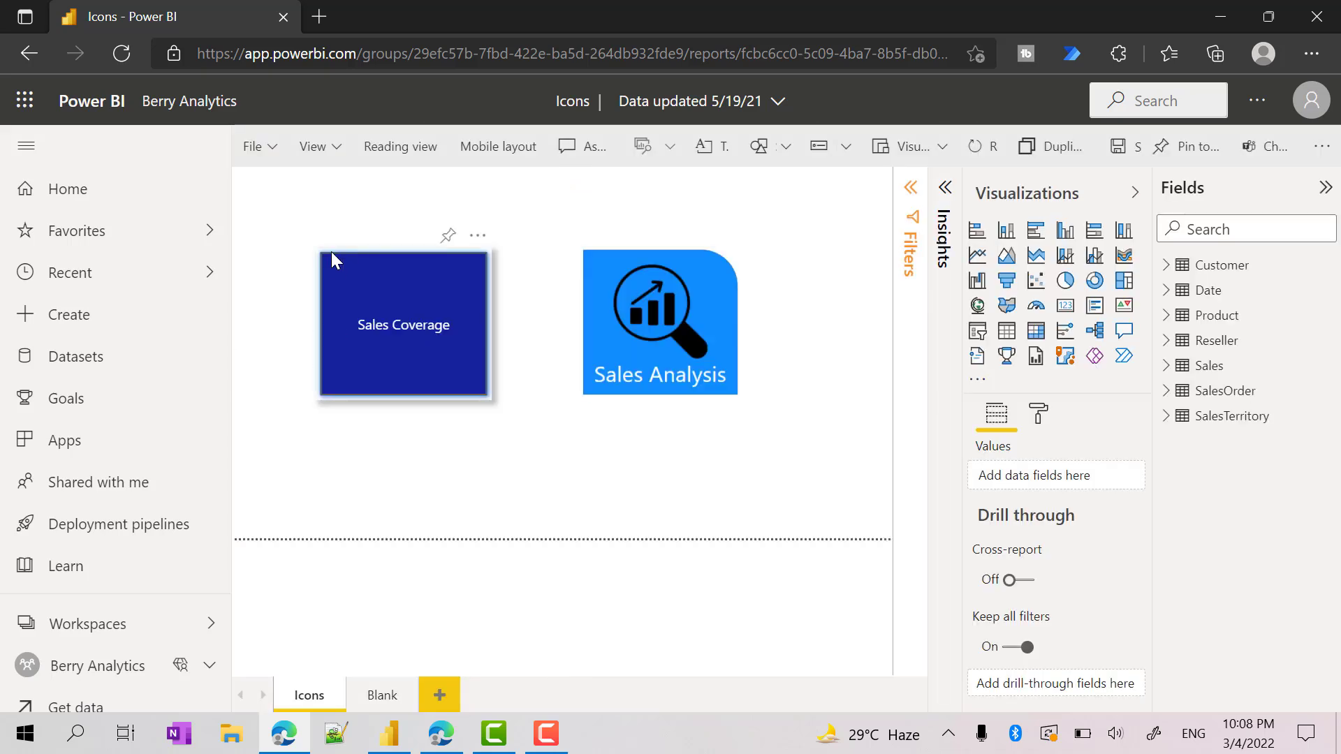
scroll(1076, 656, "down", 2)
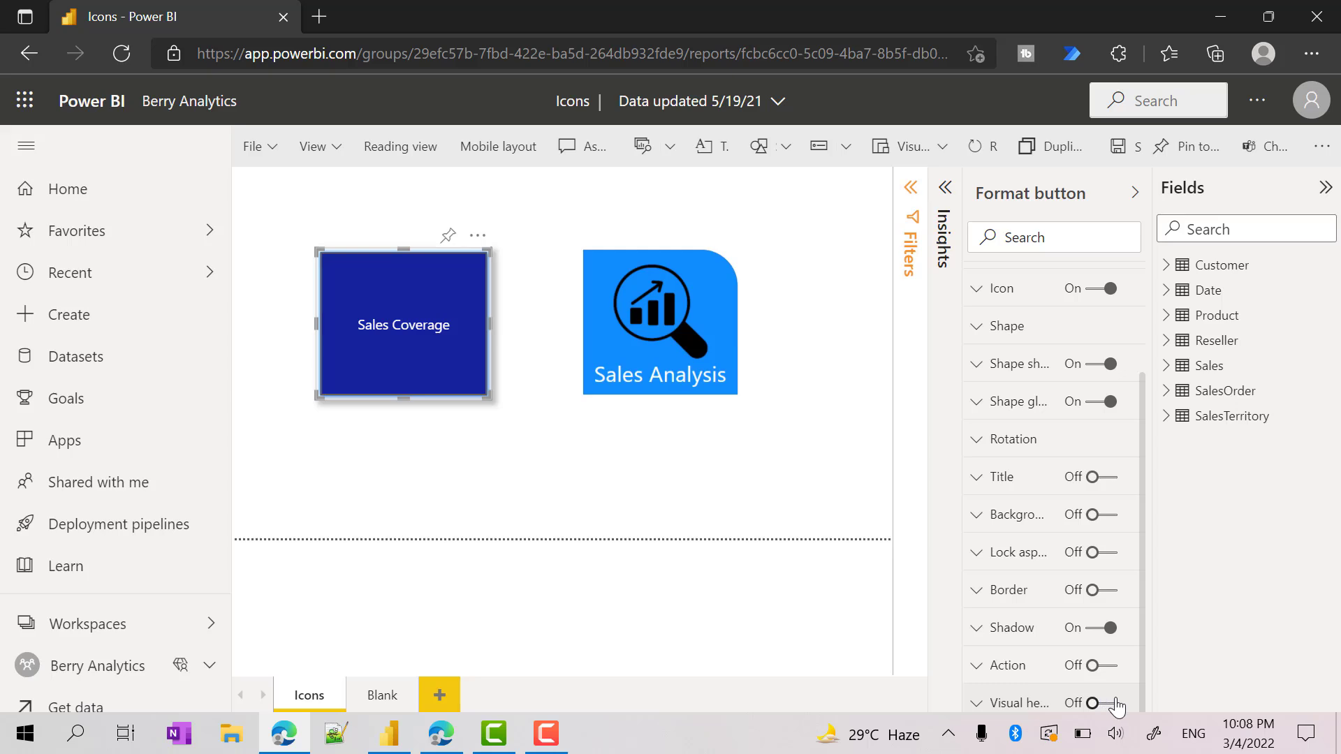
left_click(810, 395)
left_click(1107, 585)
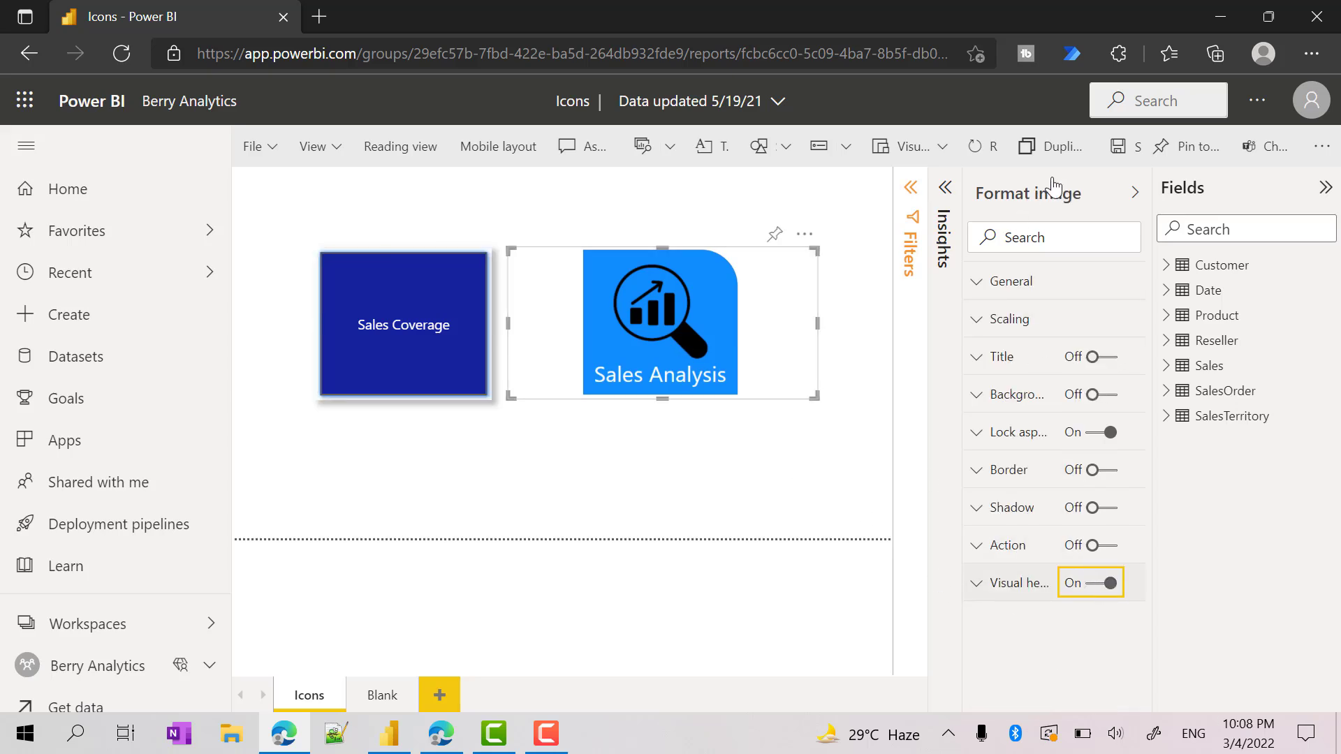
left_click(1118, 146)
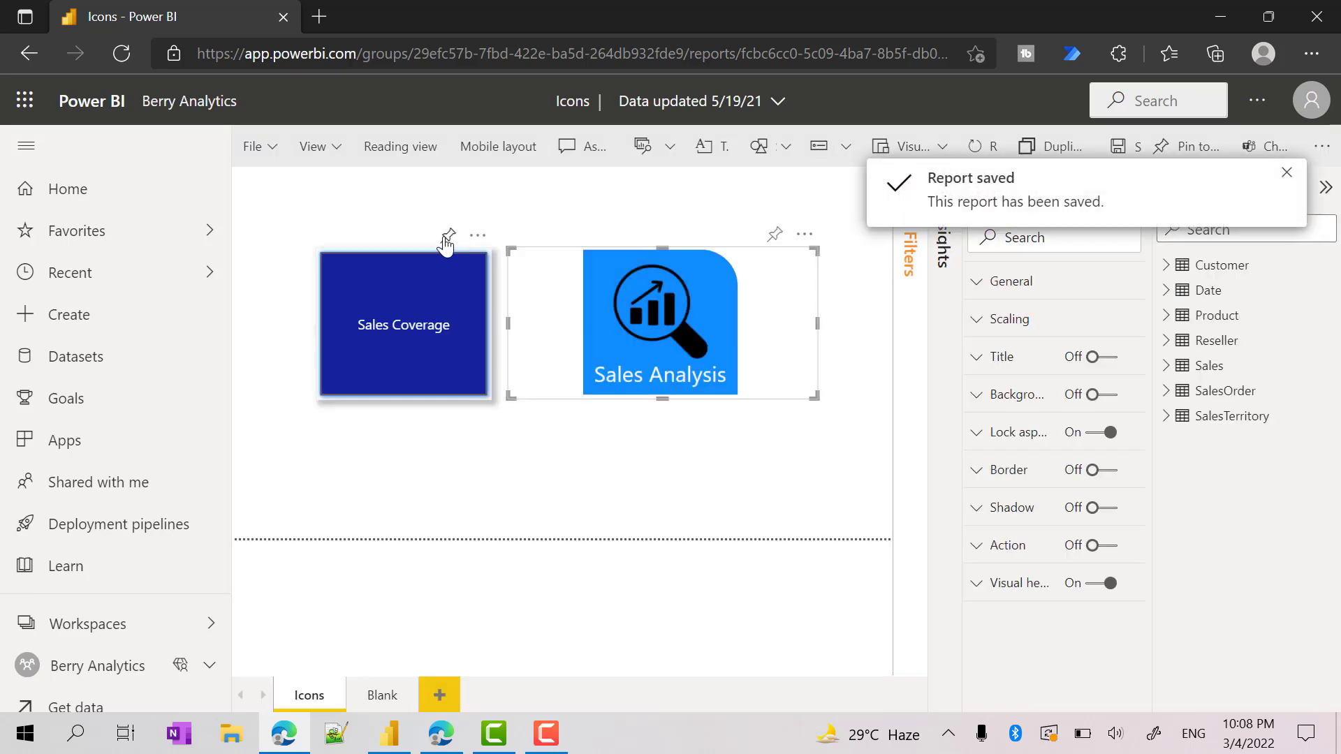
Step: Pin the Sales Coverage button to the existing Landing Page dashboard, comparing the tile themes and choosing Keep current theme
left_click(444, 236)
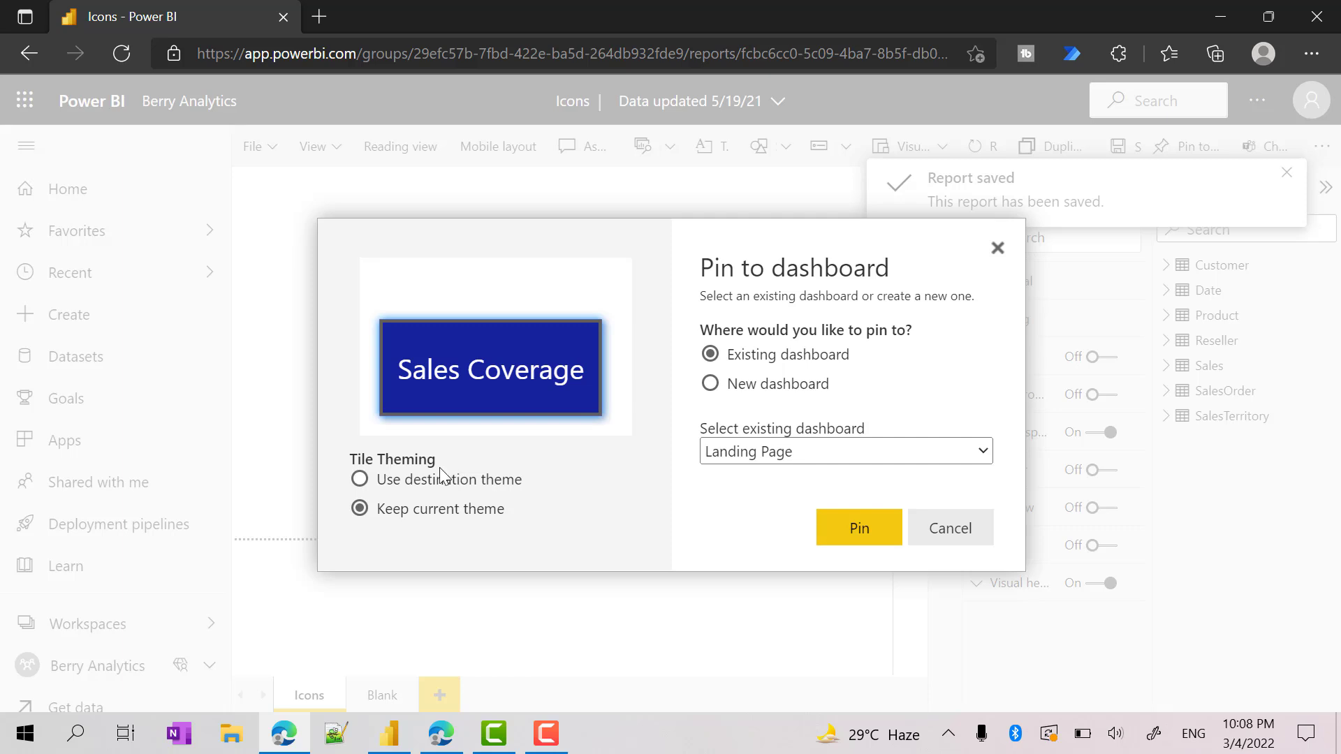
left_click(426, 481)
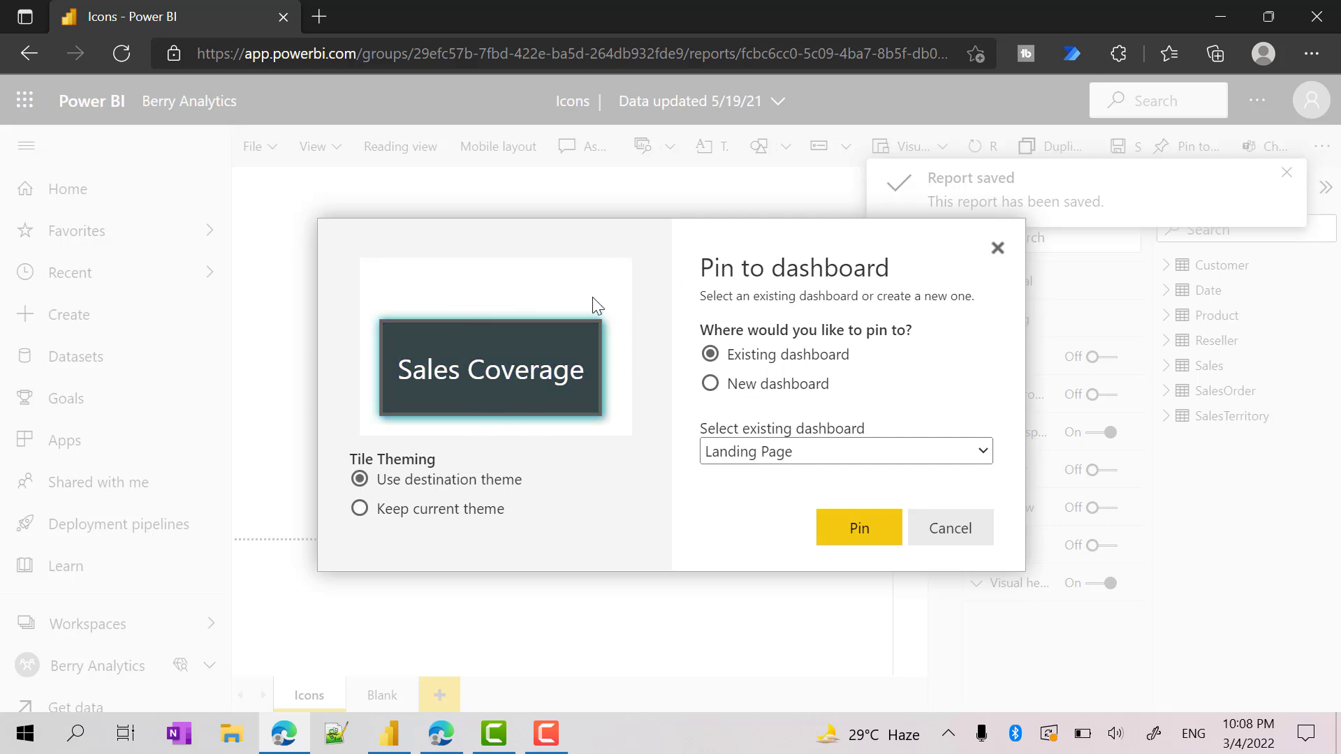
left_click(405, 511)
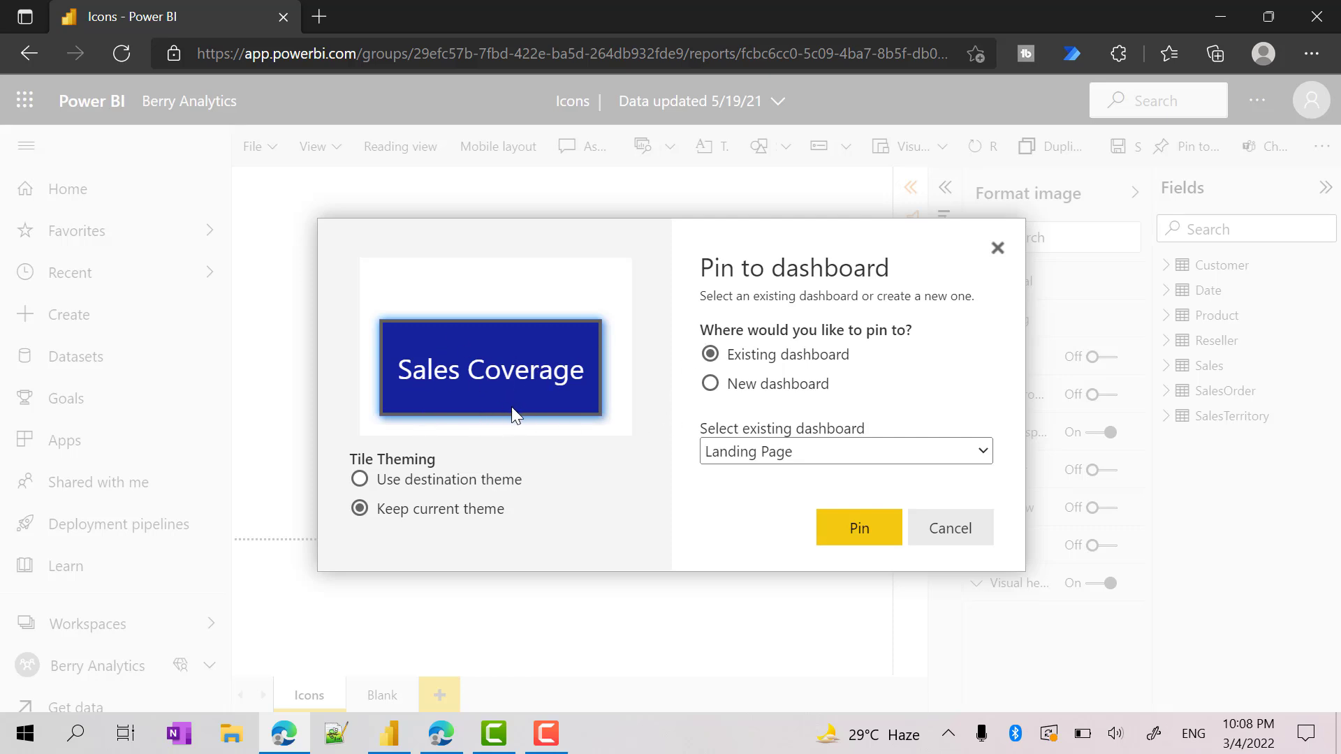
left_click(851, 535)
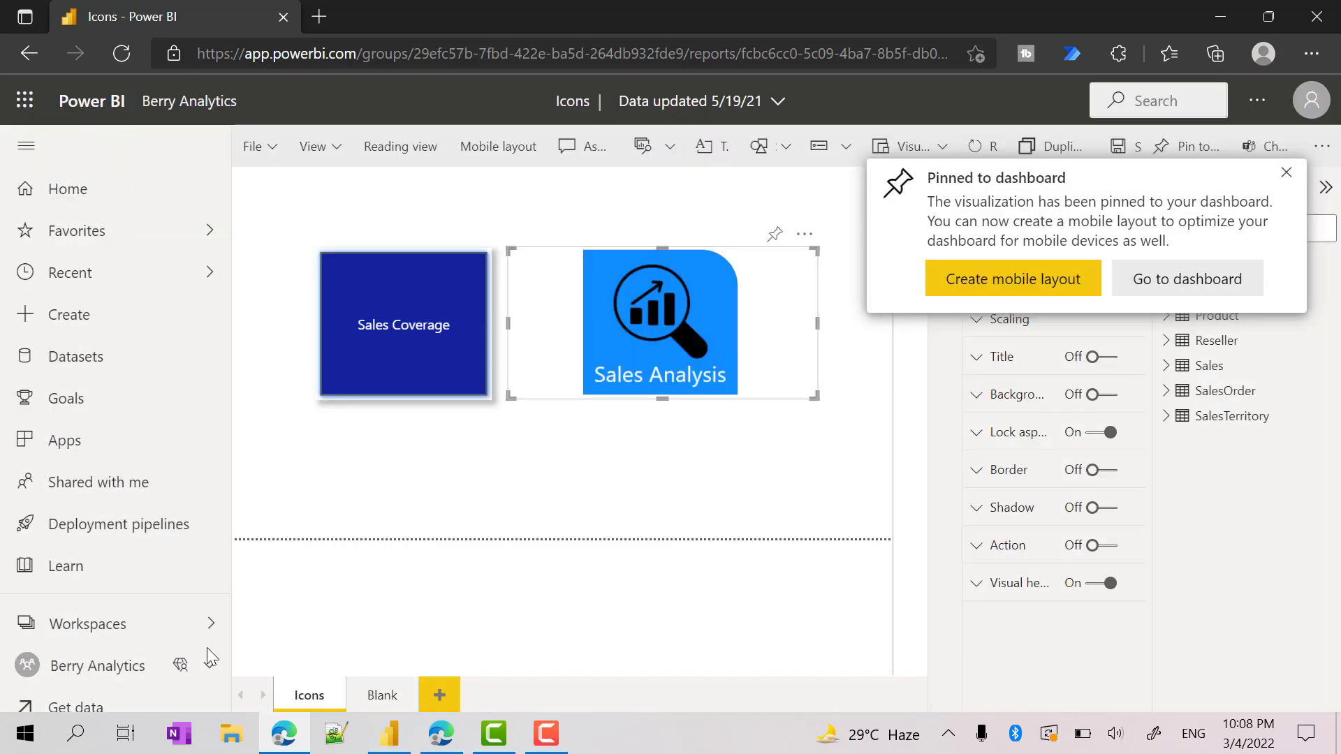
Step: Delete the old Sales Coverage tile from the Landing Page dashboard, then move the newly pinned tile into its place and narrow it
left_click(98, 663)
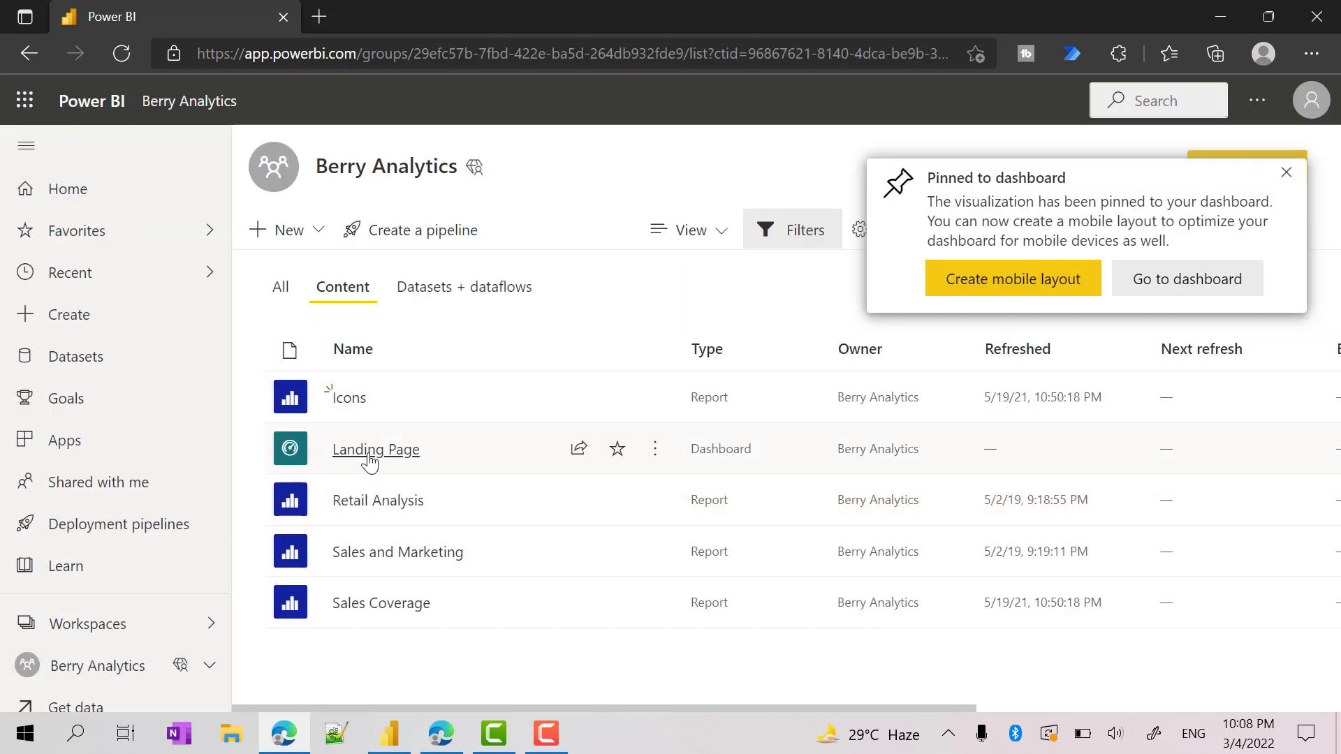
left_click(370, 455)
left_click(1286, 176)
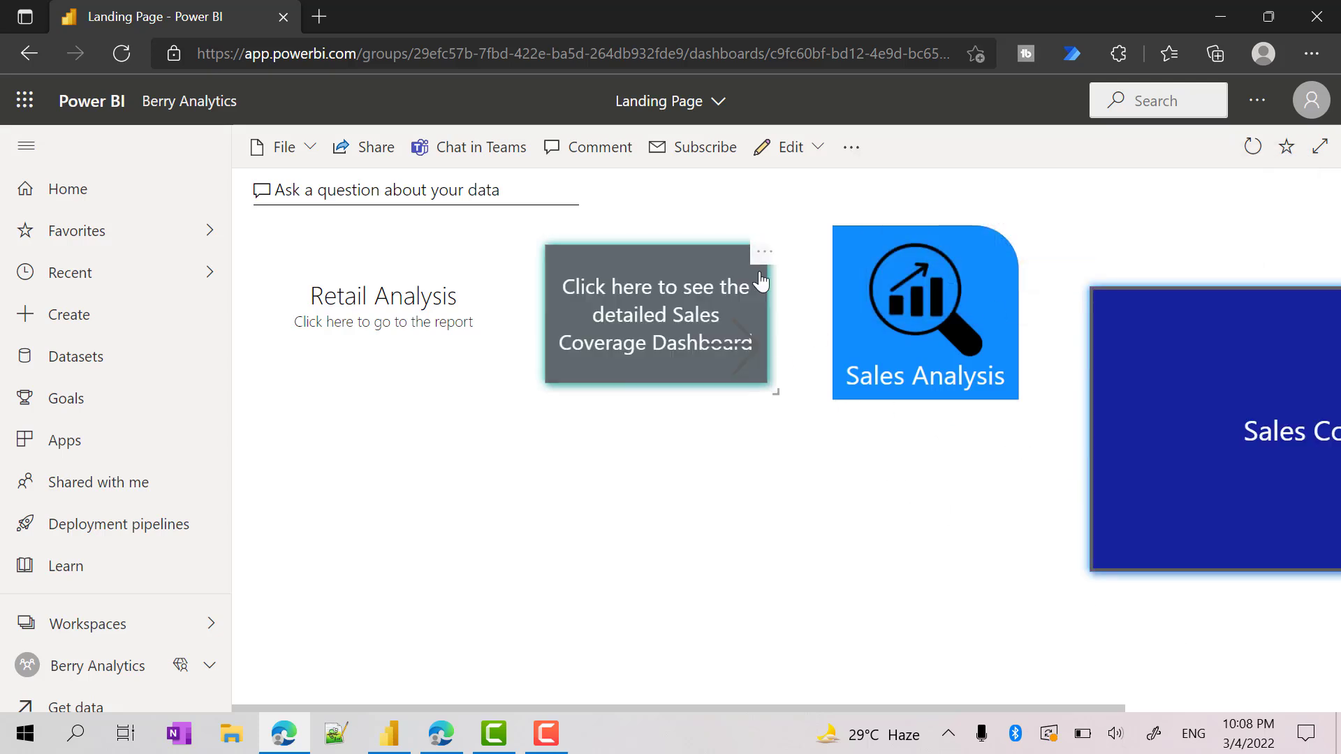
left_click(757, 259)
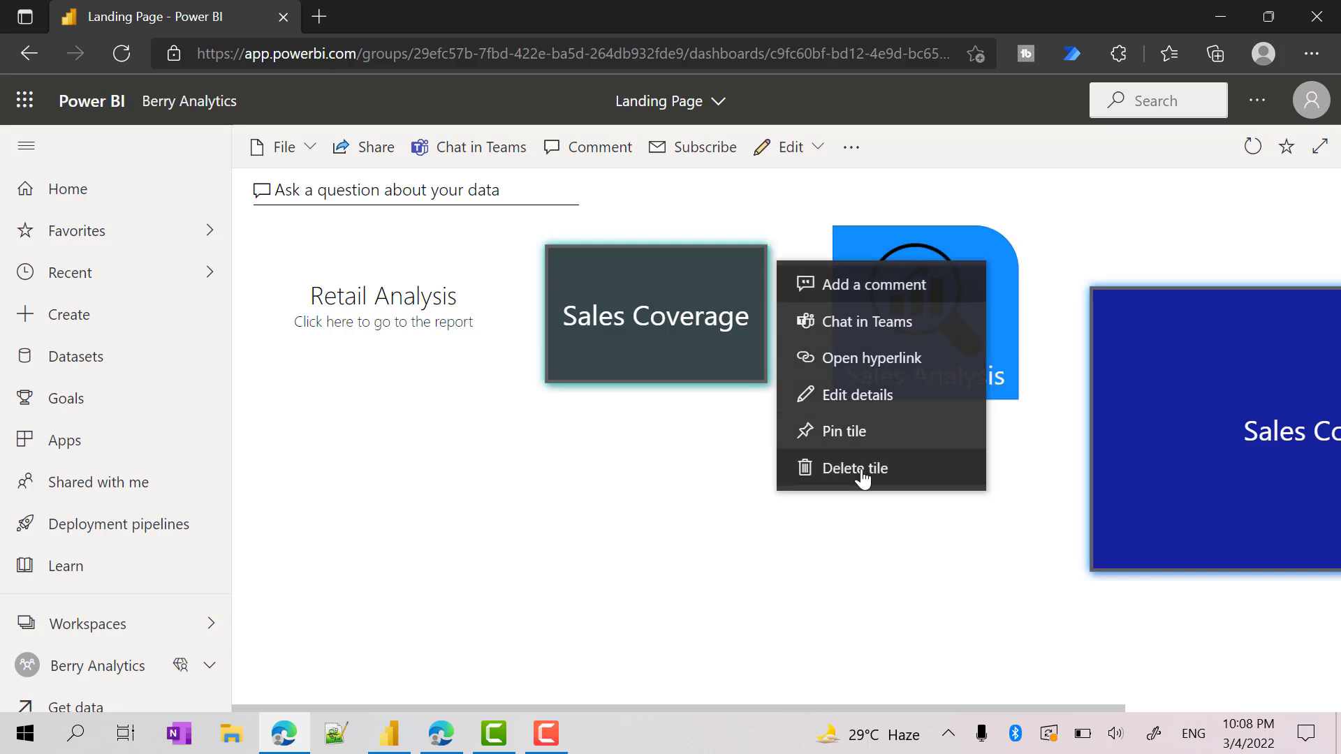
left_click(838, 468)
left_click_drag(1268, 409, 668, 350)
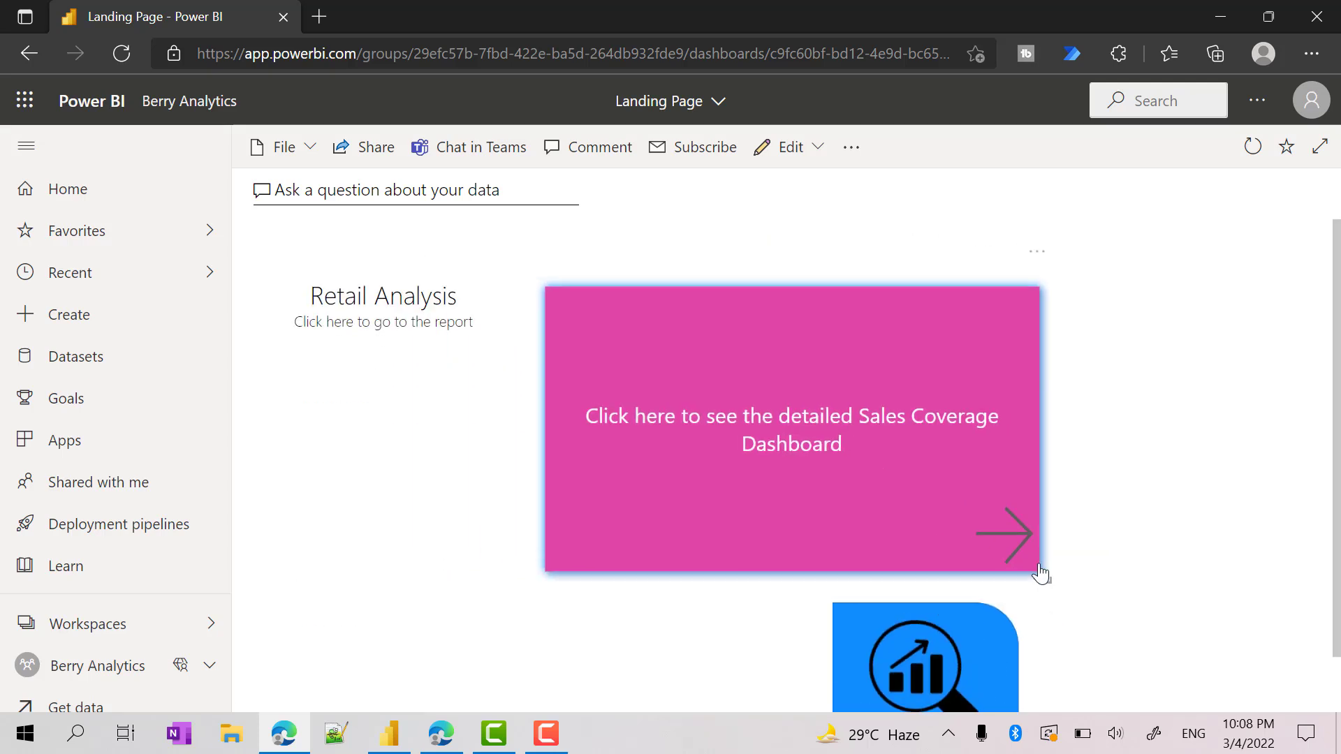
left_click_drag(1041, 575, 725, 534)
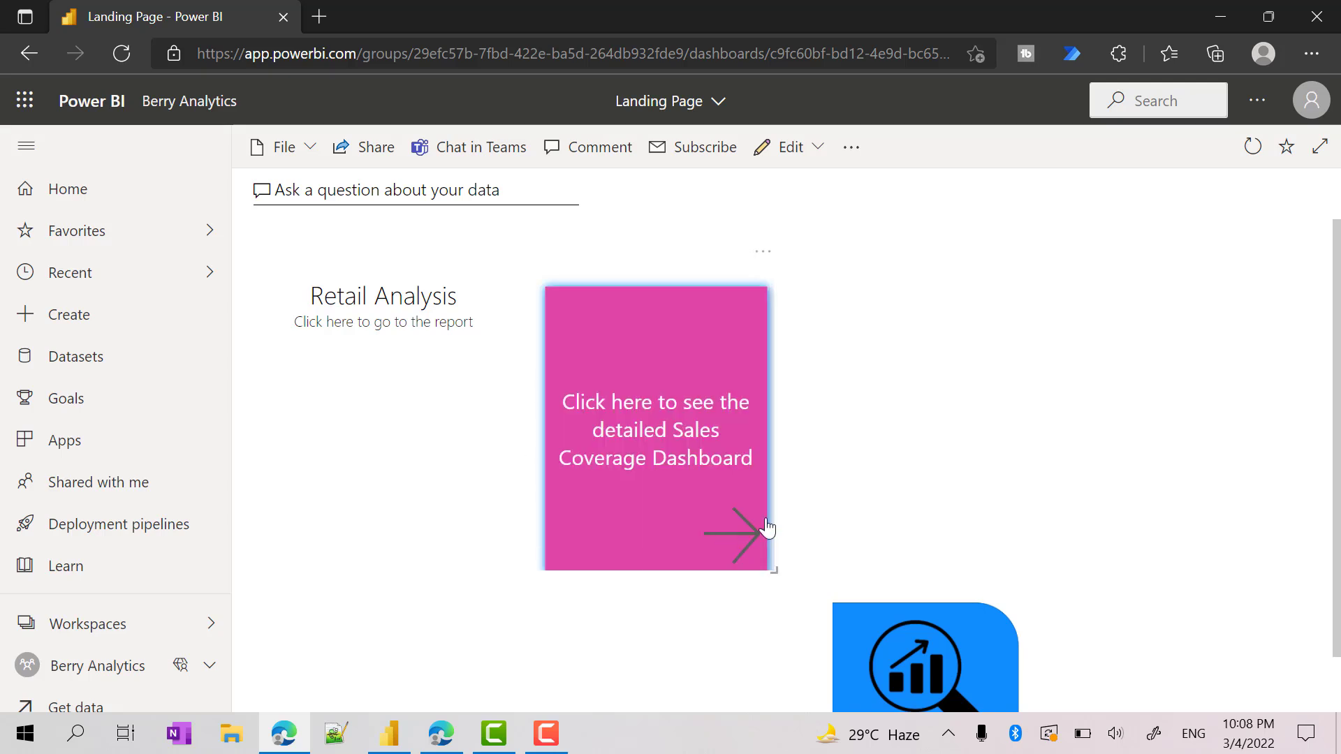
Step: Hide the new Sales Coverage tile's title and subtitle and set its custom link to the workspace report Sales Coverage
left_click(763, 257)
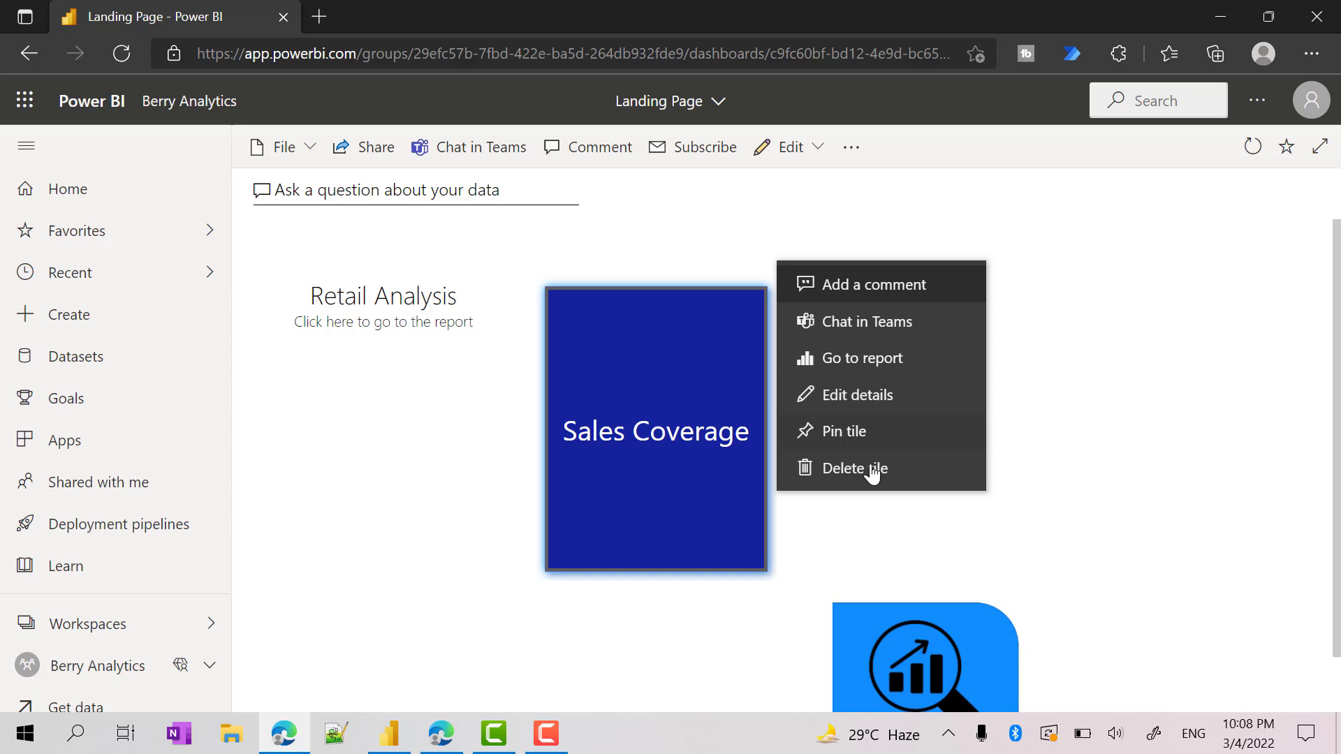
left_click(951, 403)
left_click(848, 306)
scroll(1054, 454, "down", 4)
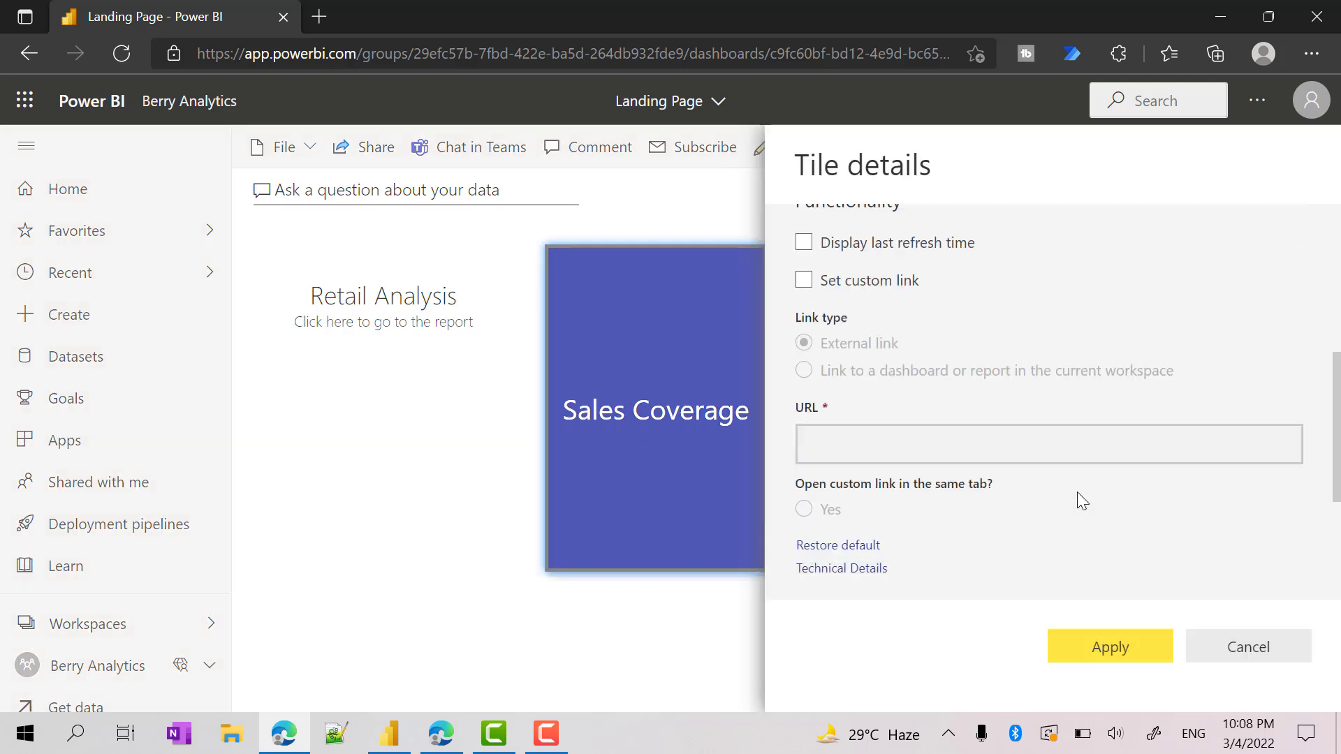
scroll(1081, 500, "down", 1)
left_click(831, 239)
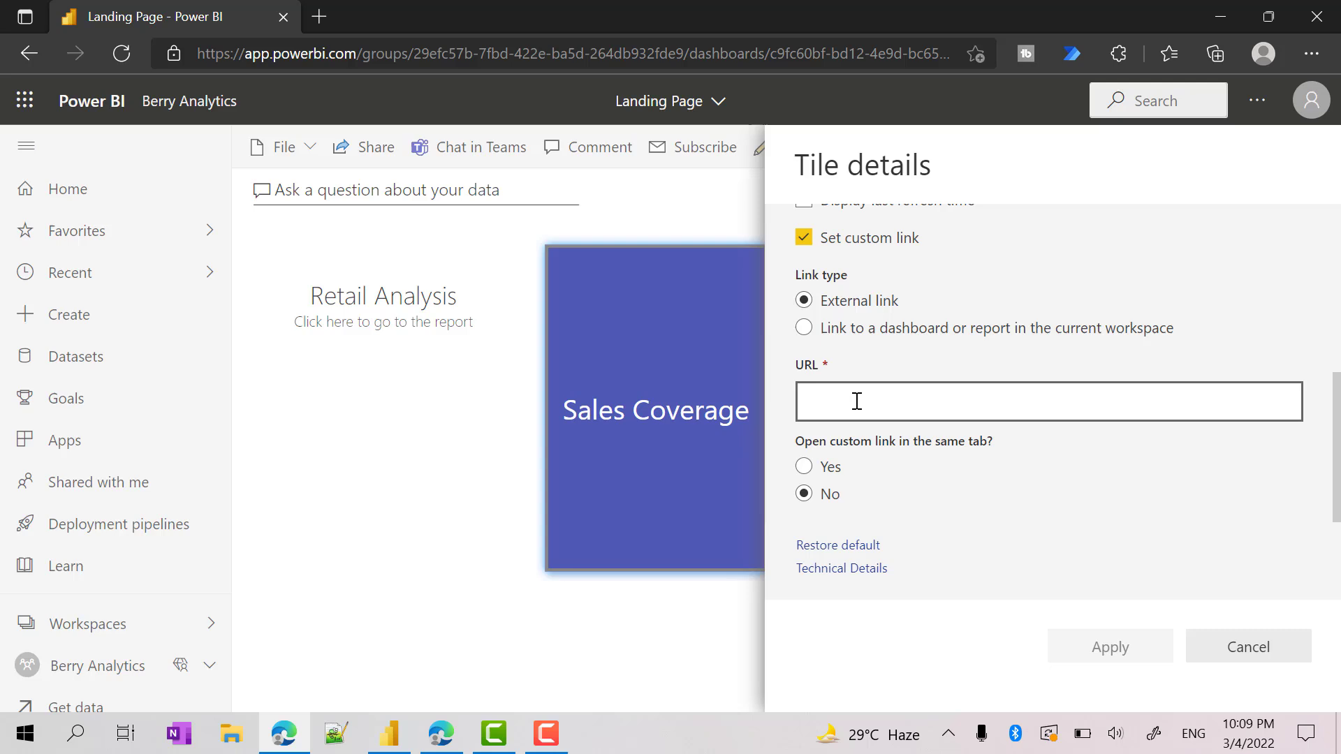
left_click(826, 330)
left_click(911, 482)
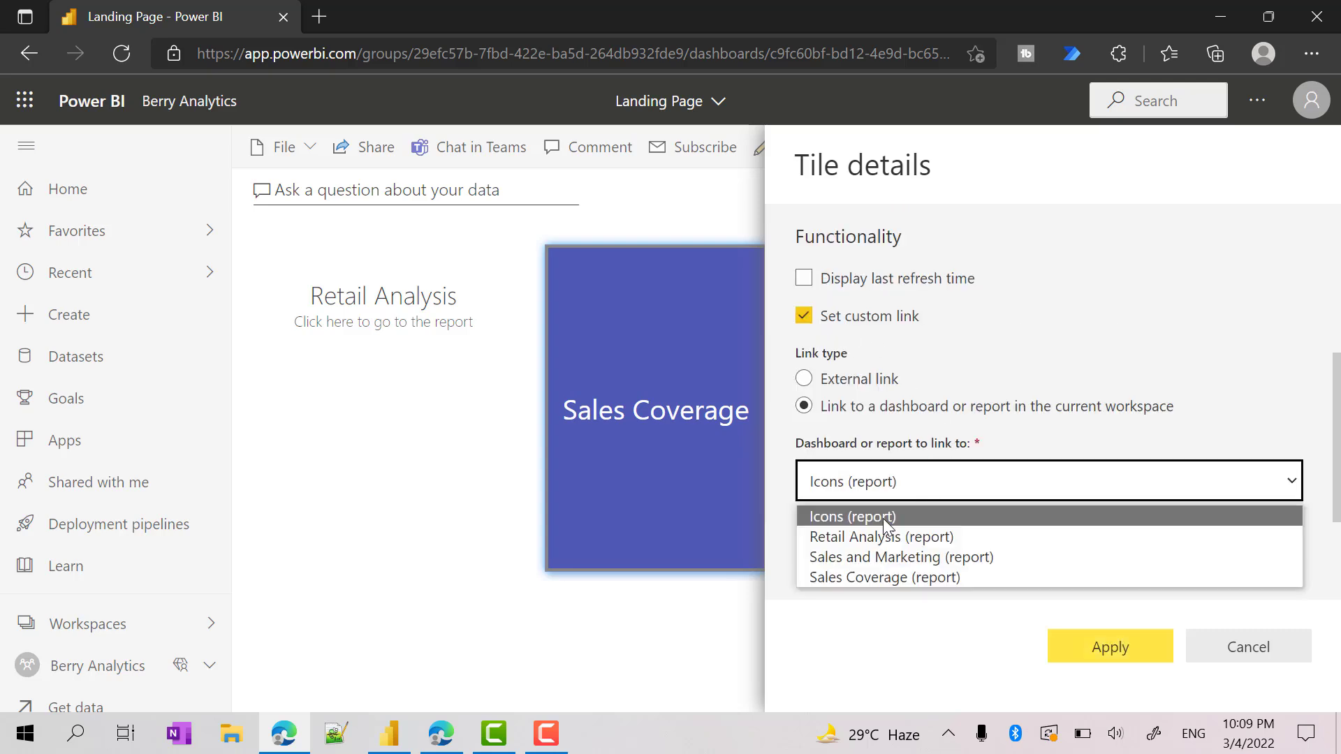
left_click(890, 577)
left_click(1096, 651)
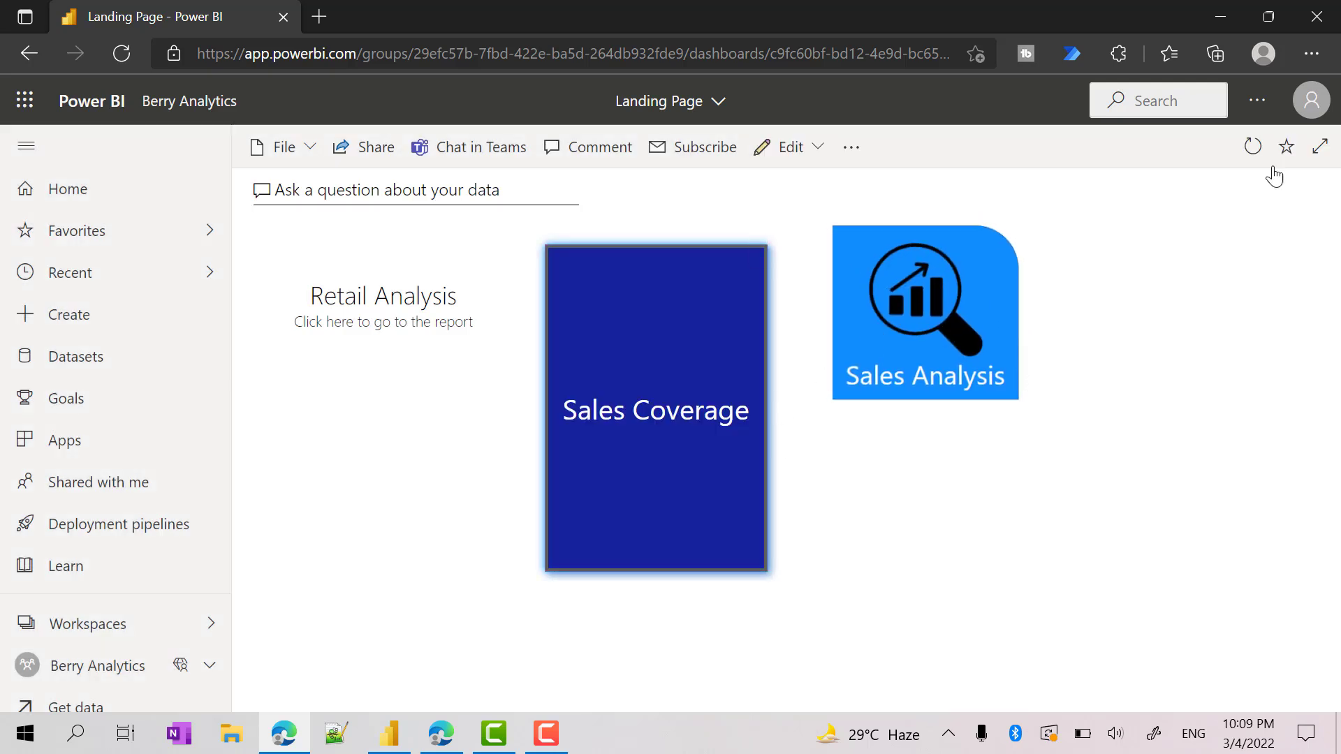
Step: Publish an update of the Berry Analytics app with its existing setup settings
left_click(86, 681)
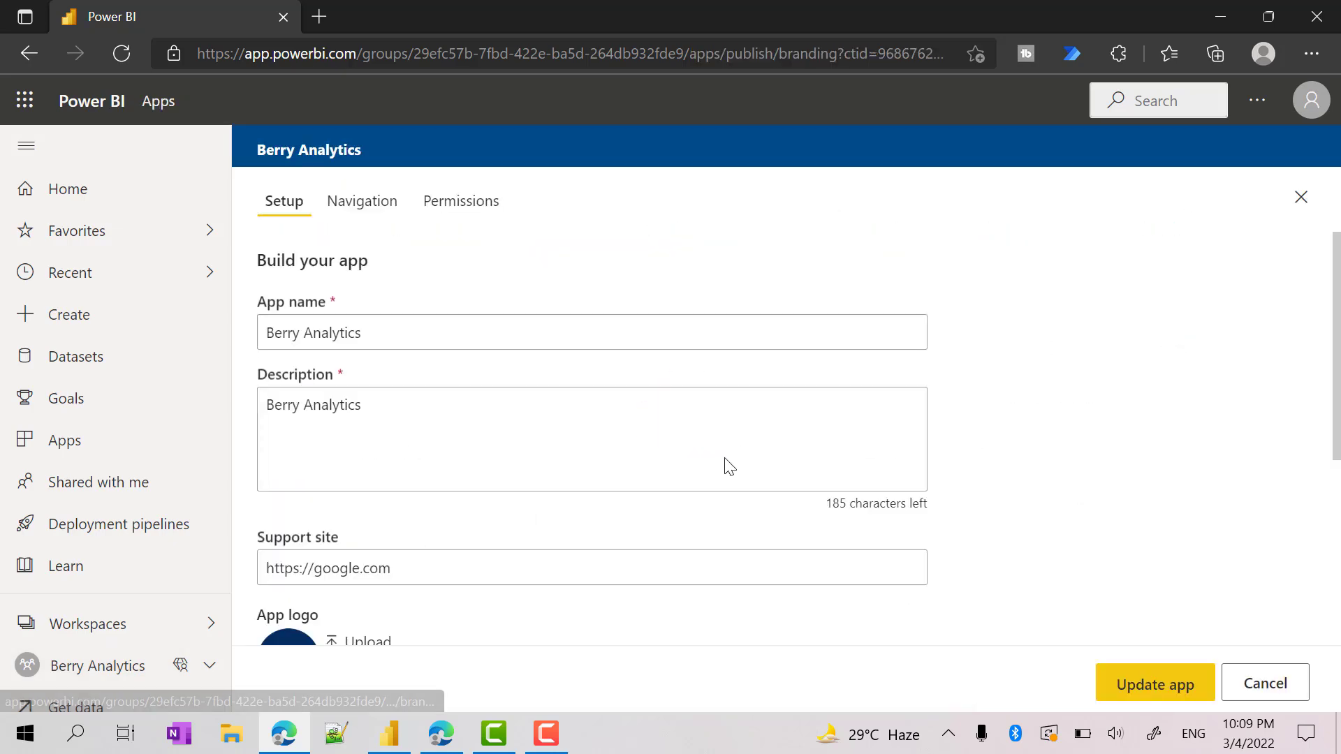
left_click(1146, 682)
left_click(815, 475)
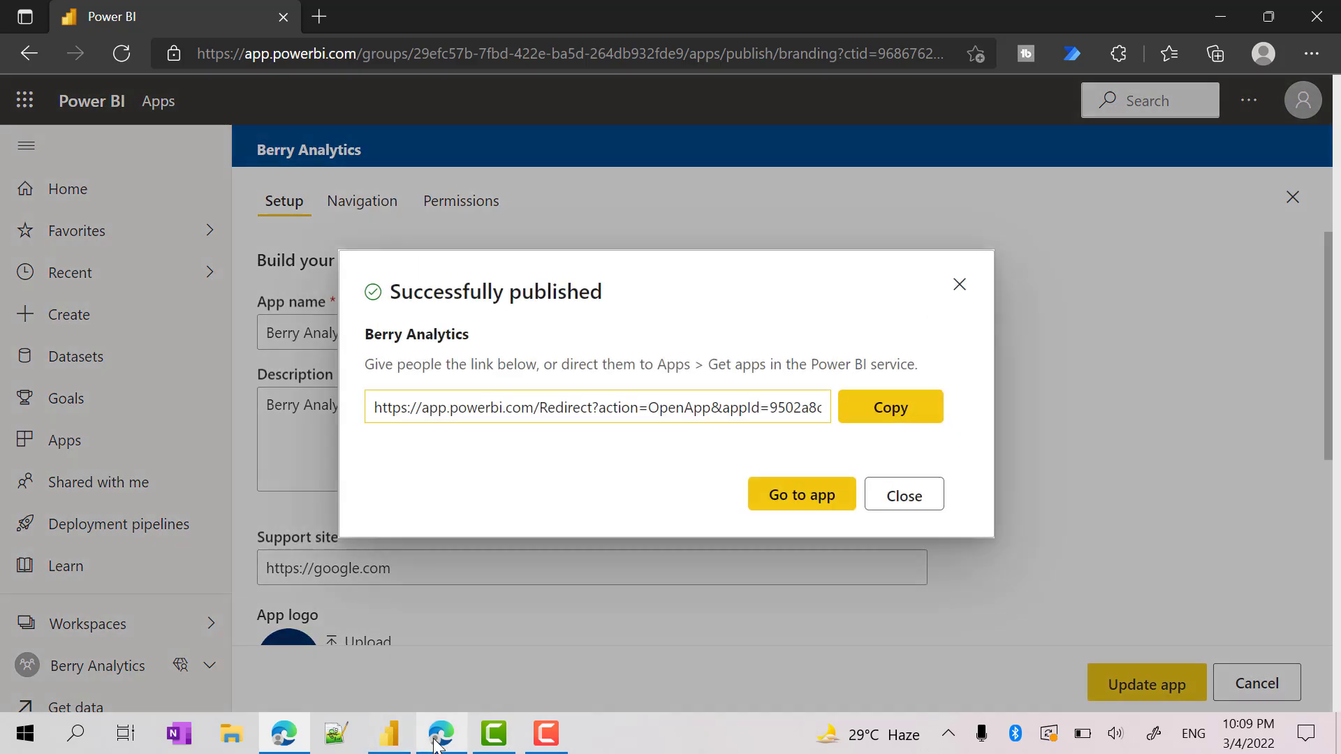
Step: Reload the published app's Landing Page and test the report link of the new Sales Coverage tile
left_click(801, 494)
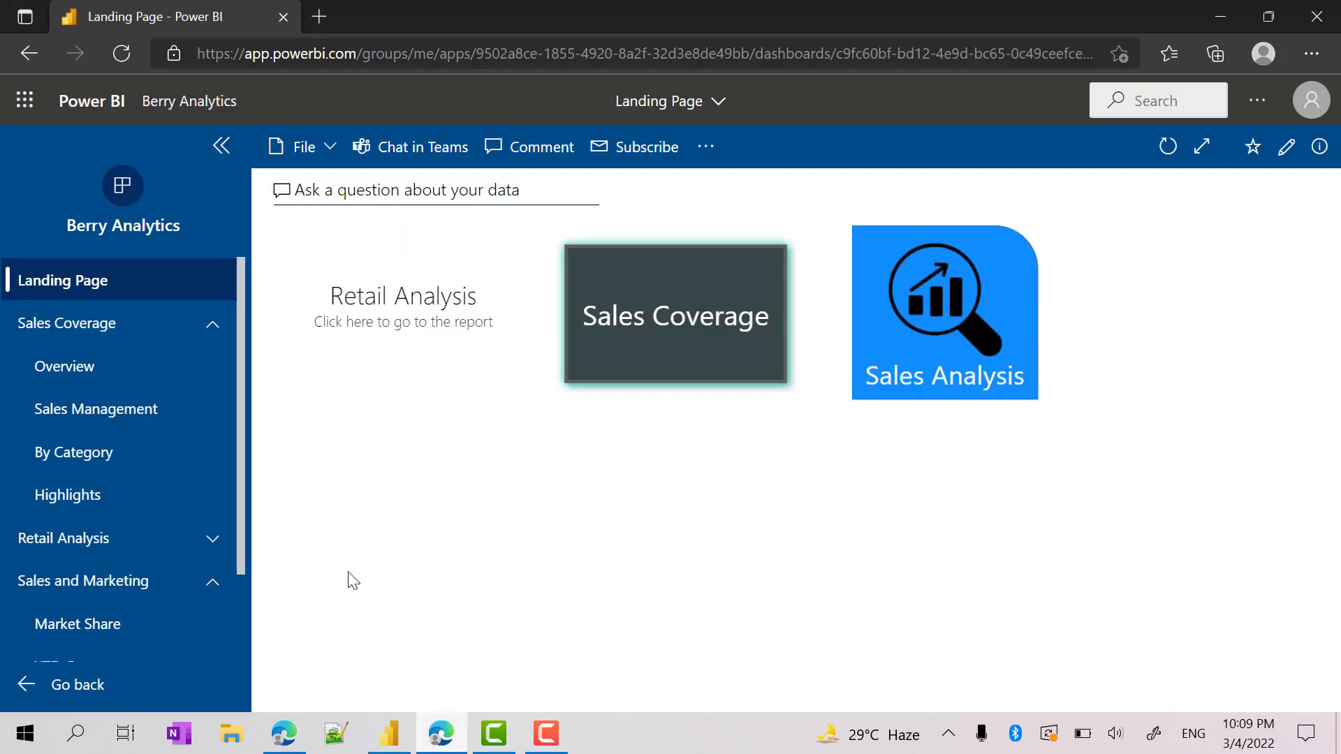
left_click(564, 363)
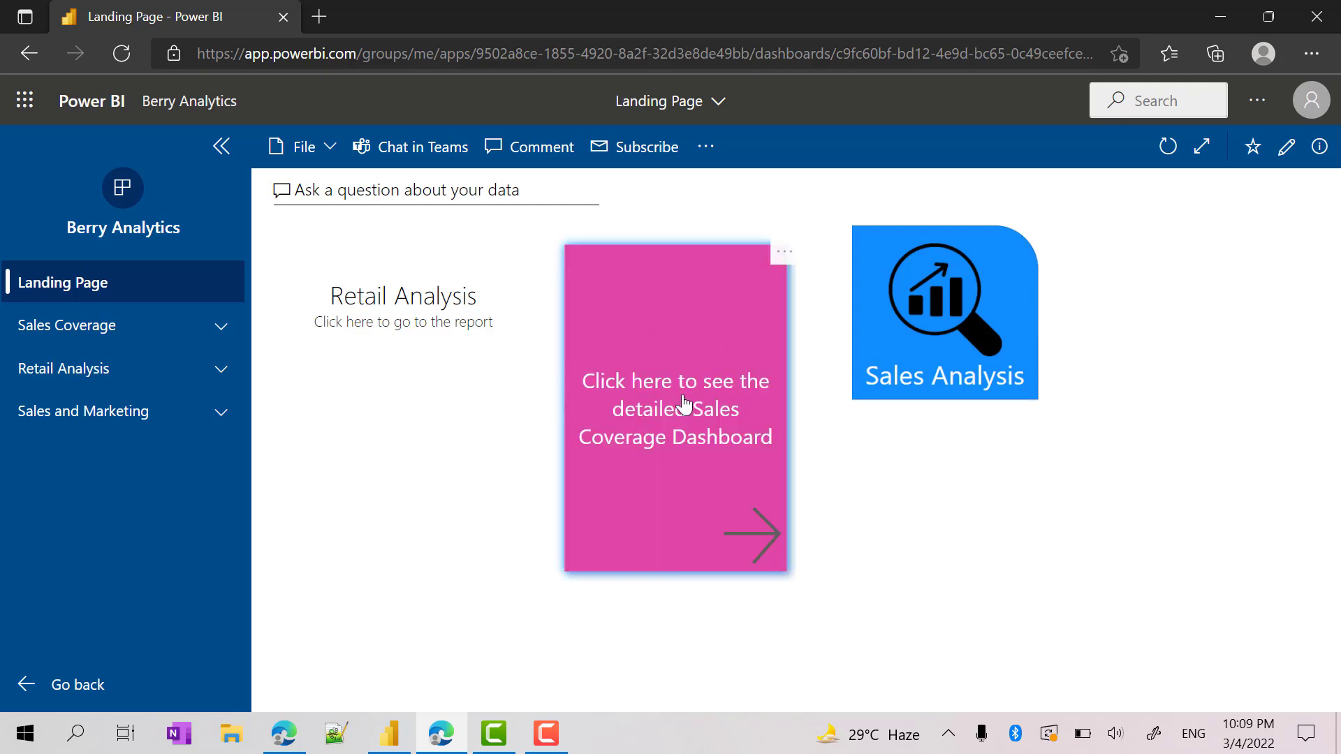
left_click(709, 435)
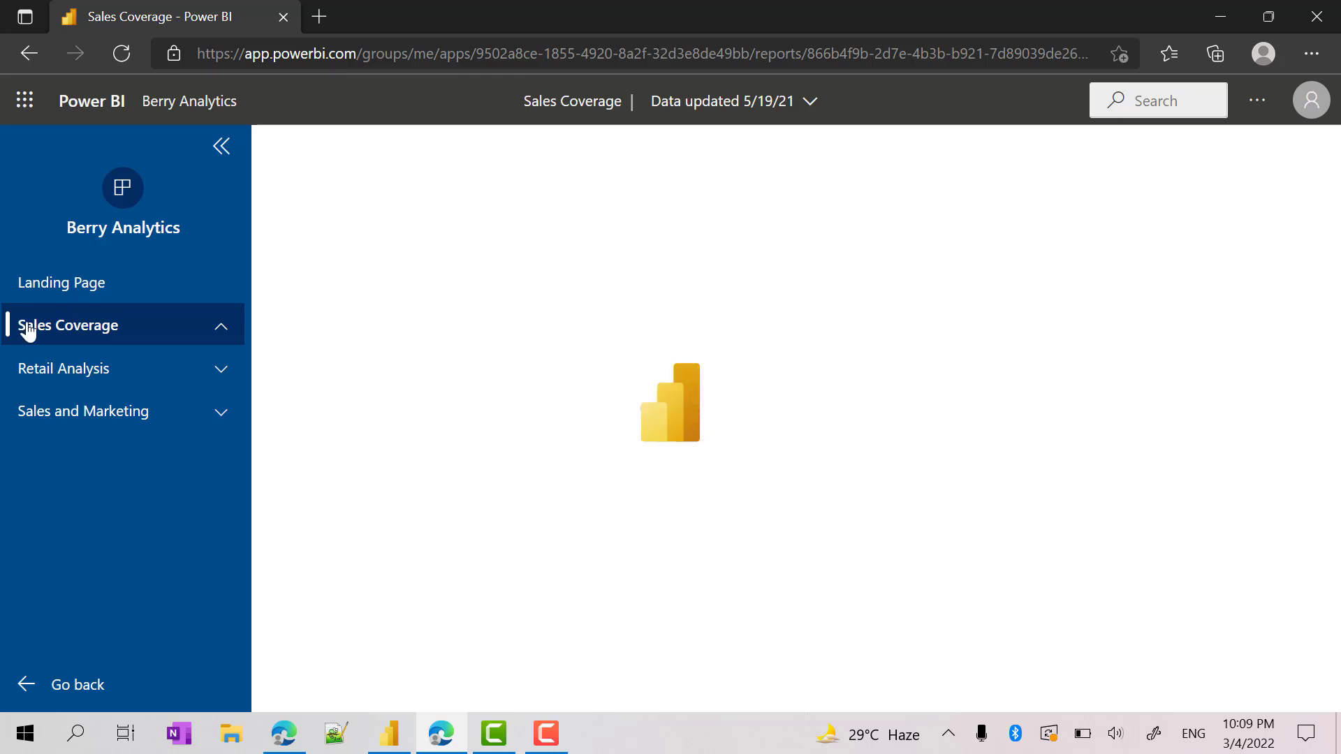